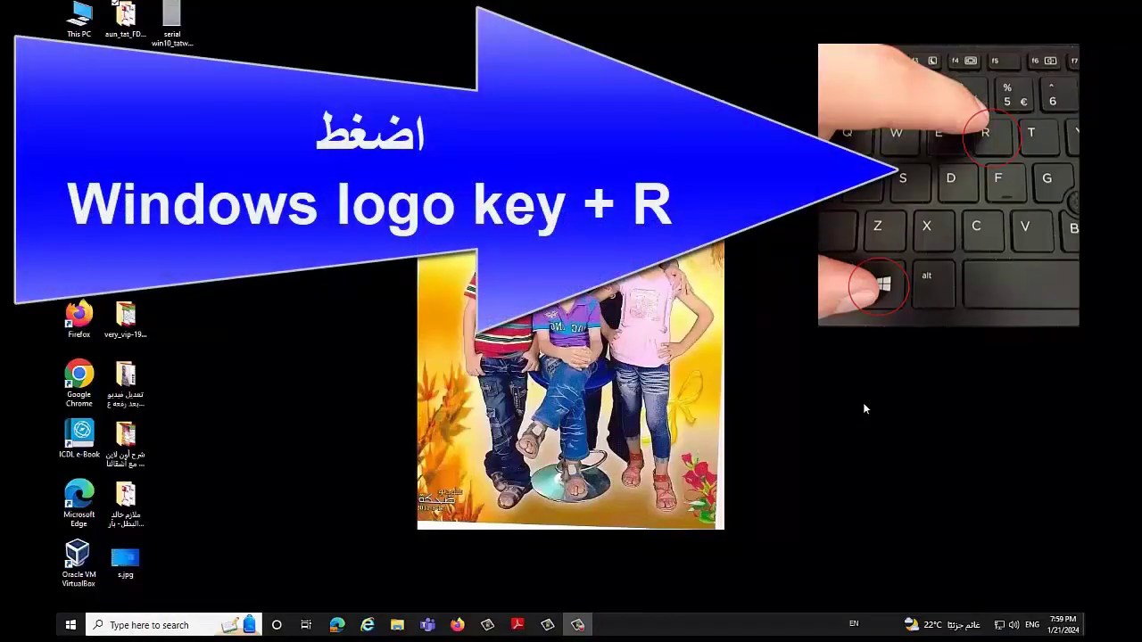
Step: Run winver from the Run dialog to show the About Windows version details
{"action": "key", "text": "super+r"}
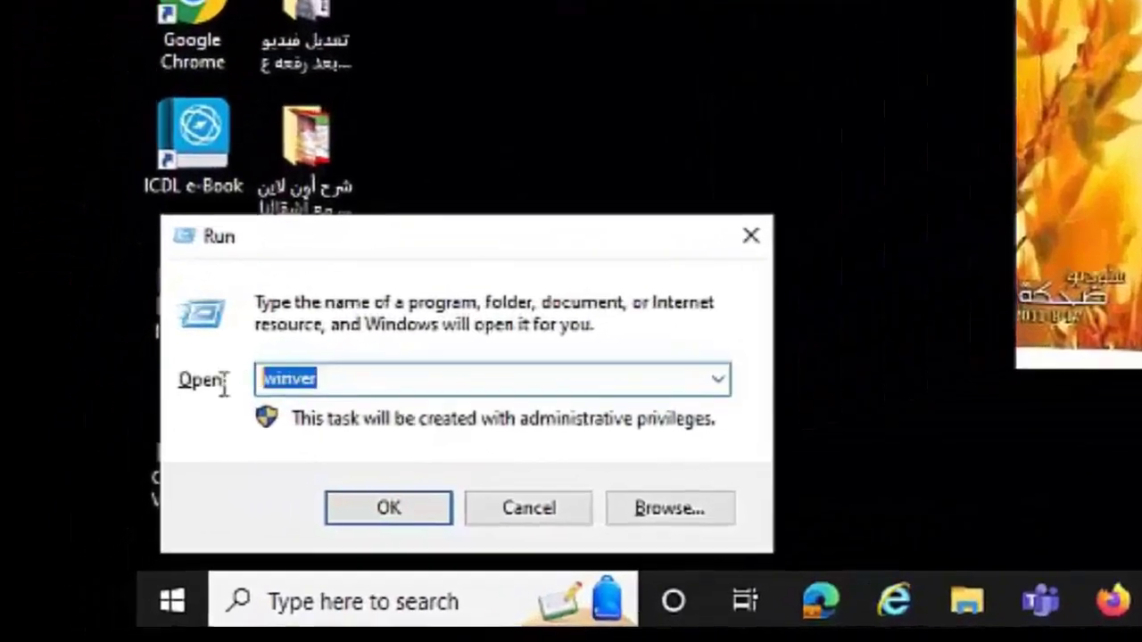
{"action": "type", "text": "win"}
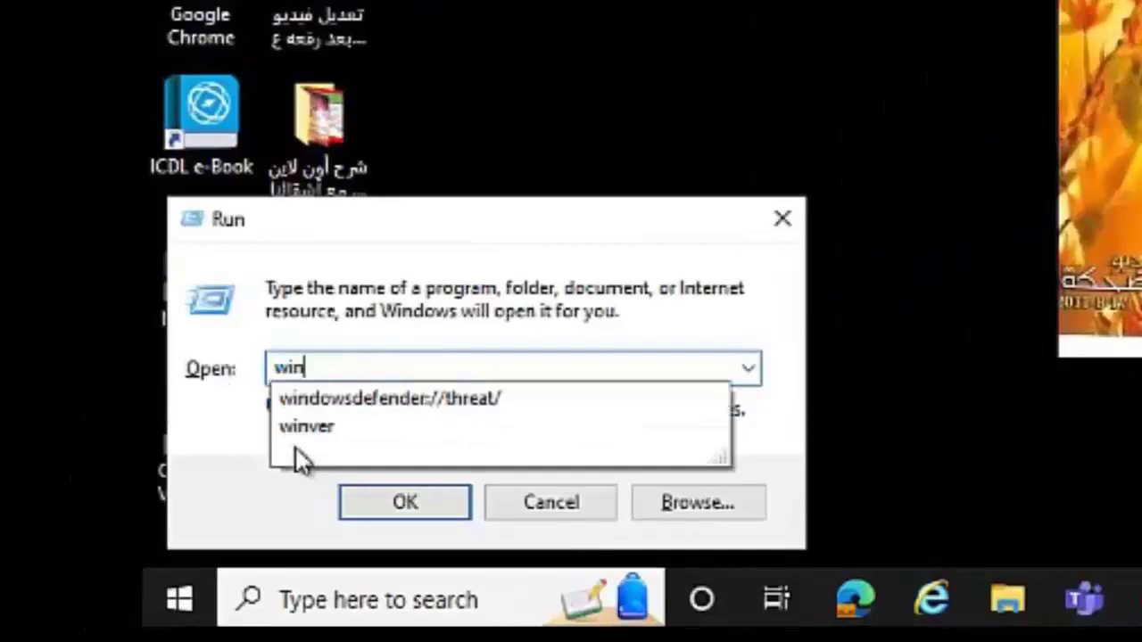
{"action": "type", "text": "ver"}
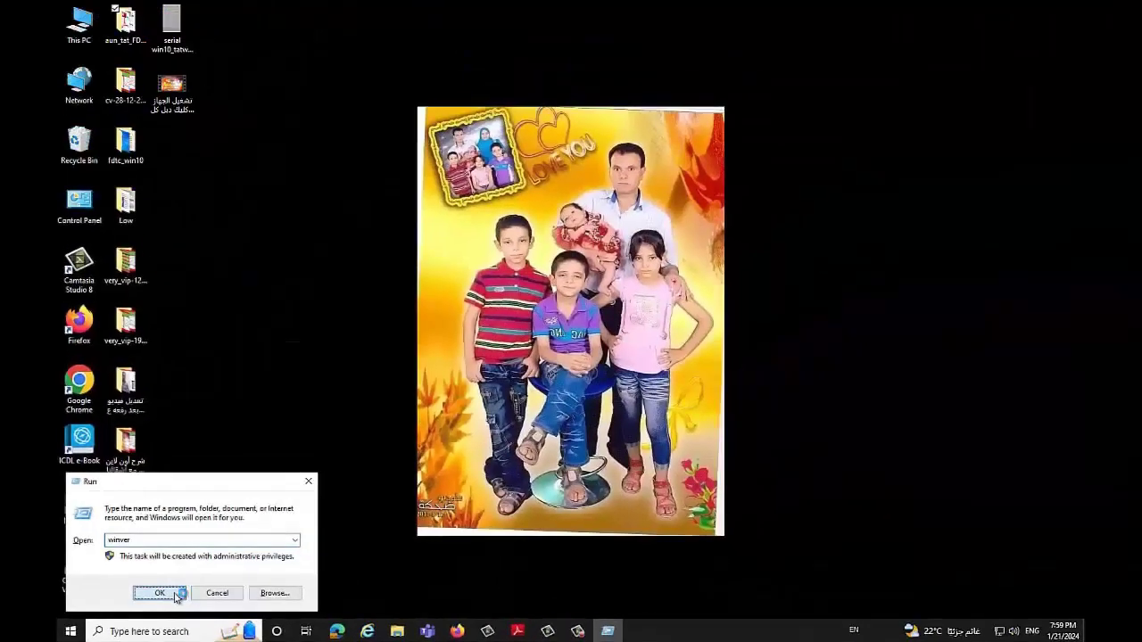
{"action": "left_click", "coordinate": [380, 512]}
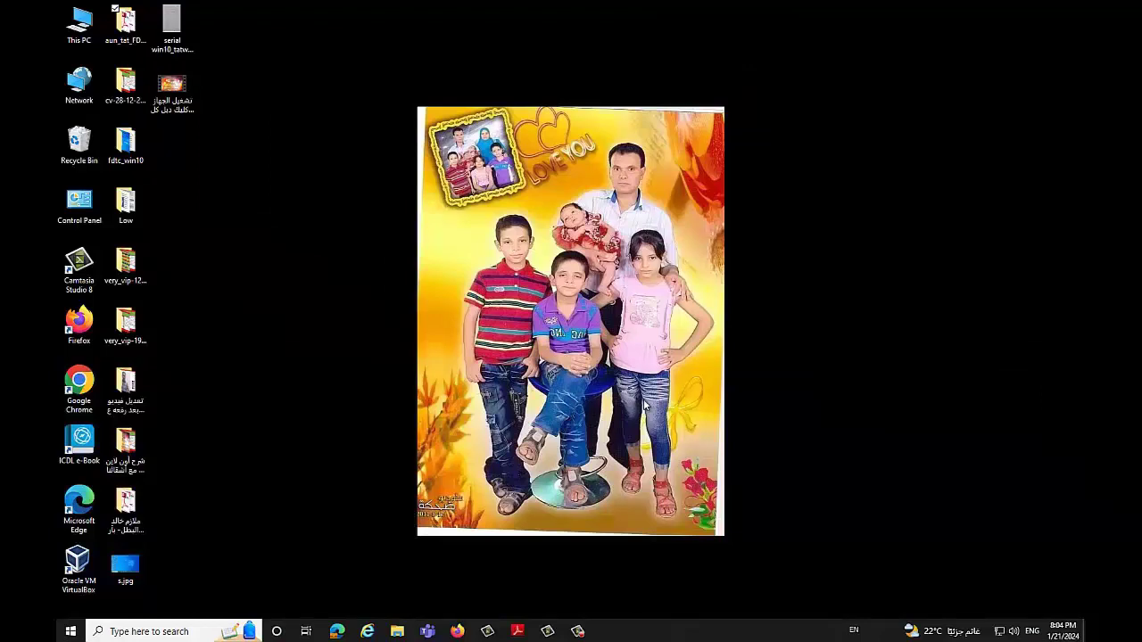
Step: In Firefox, search Google for 'list of all minimum requirements for windows 11'
{"action": "left_click", "coordinate": [168, 5]}
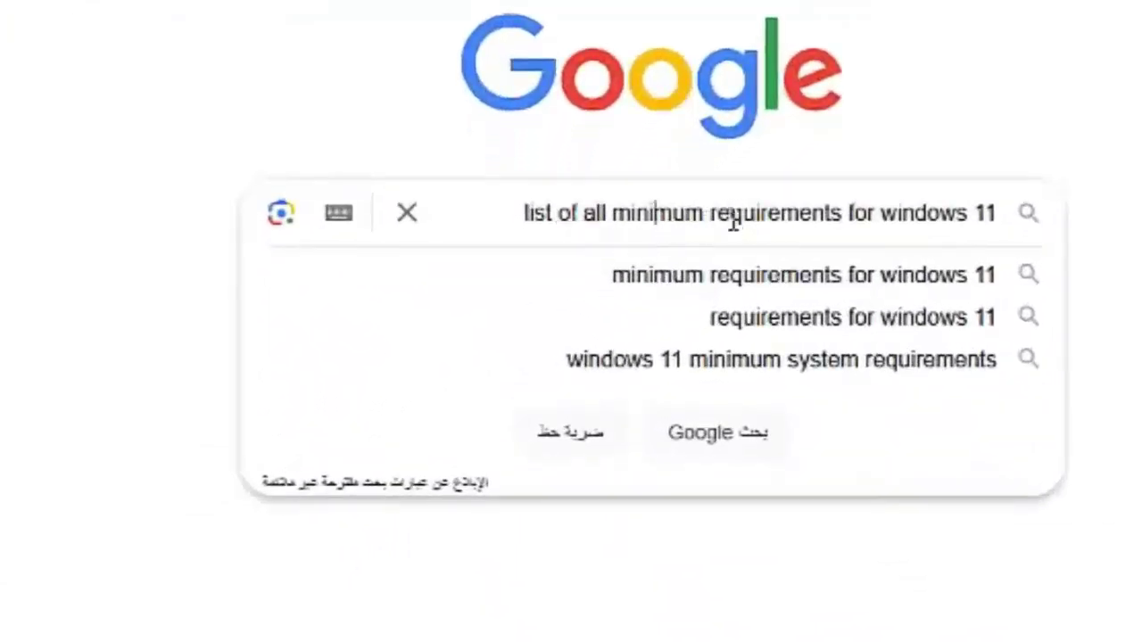
{"action": "key", "text": "Return"}
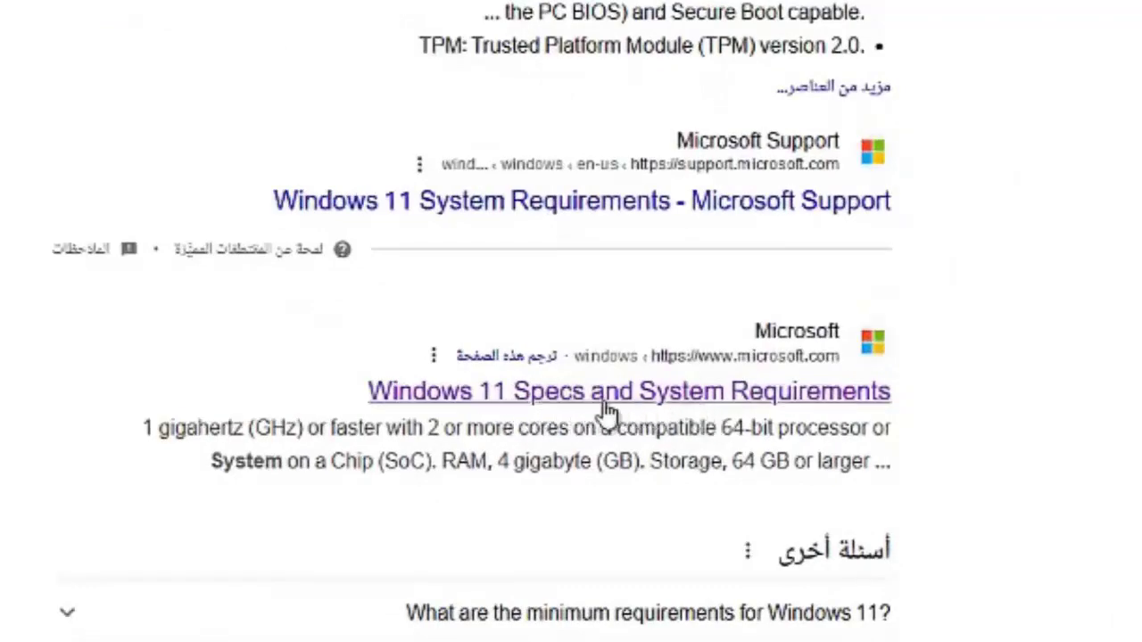
Step: Open Microsoft's Windows 11 Specs and System Requirements page and scroll to the requirements table
{"action": "left_click", "coordinate": [607, 409]}
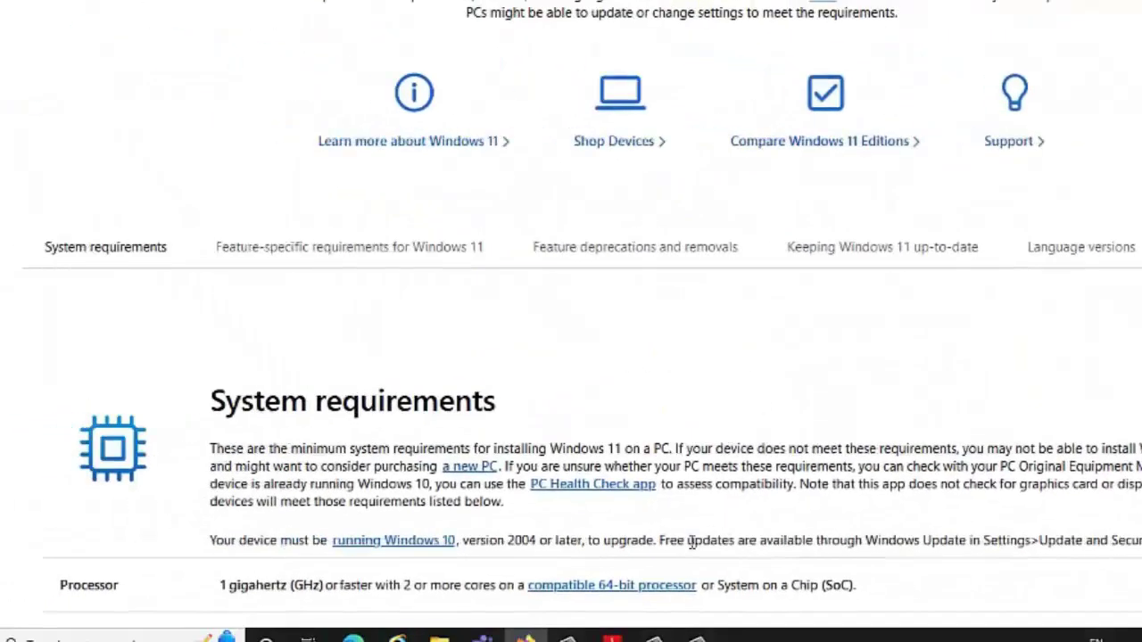
{"action": "scroll", "coordinate": [692, 542], "scroll_direction": "down", "scroll_amount": 1}
{"action": "mouse_move", "coordinate": [654, 637]}
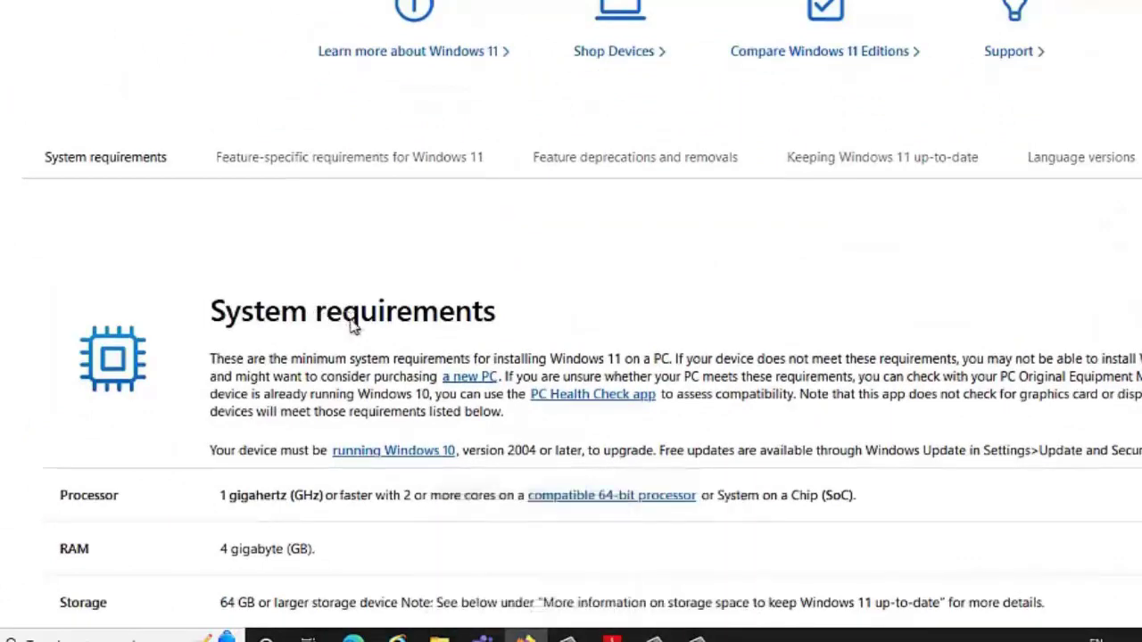
{"action": "scroll", "coordinate": [352, 323], "scroll_direction": "down", "scroll_amount": 5}
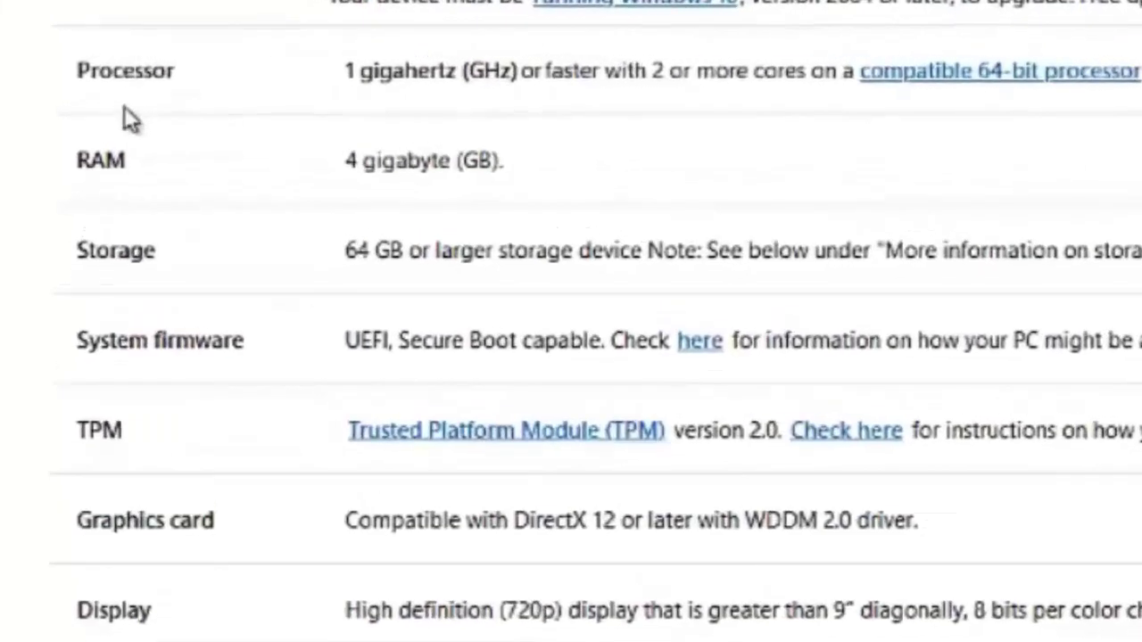
Step: Highlight the processor, 4 GB RAM, storage and display requirement rows, then clear the highlighting
{"action": "left_click_drag", "start_coordinate": [358, 82], "coordinate": [553, 98]}
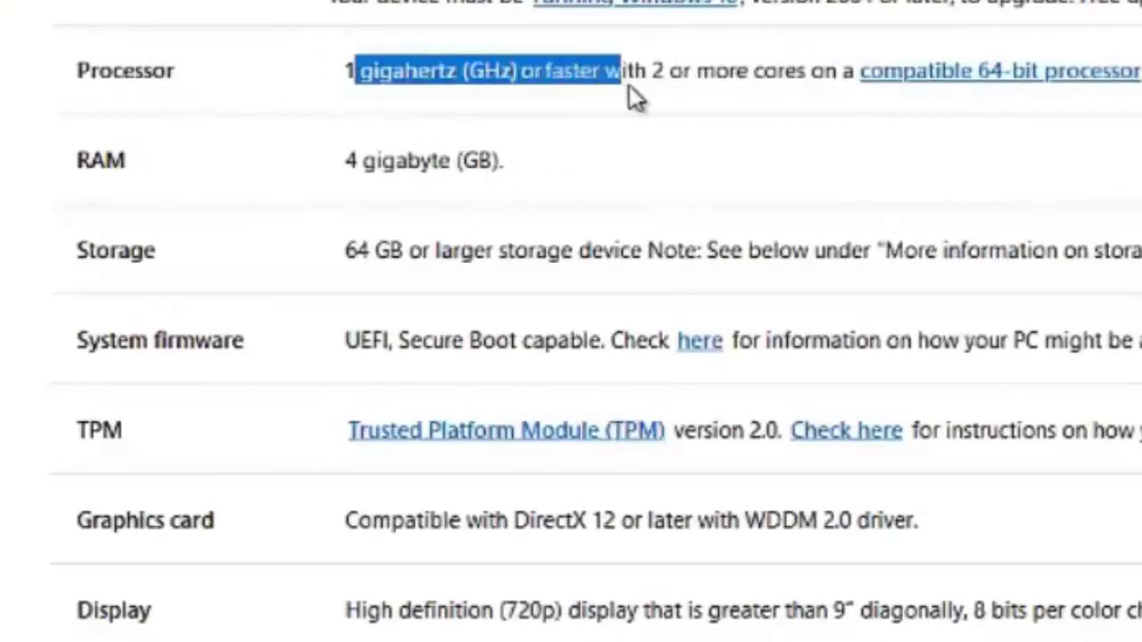
{"action": "left_click_drag", "start_coordinate": [632, 96], "coordinate": [811, 97]}
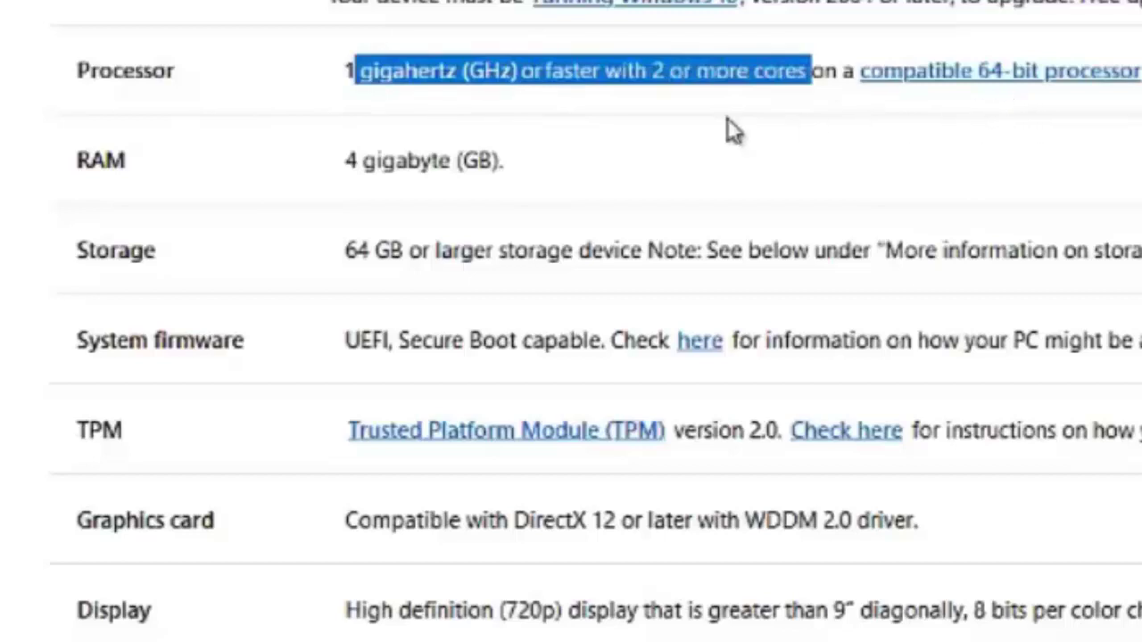
{"action": "left_click_drag", "start_coordinate": [347, 159], "coordinate": [426, 161]}
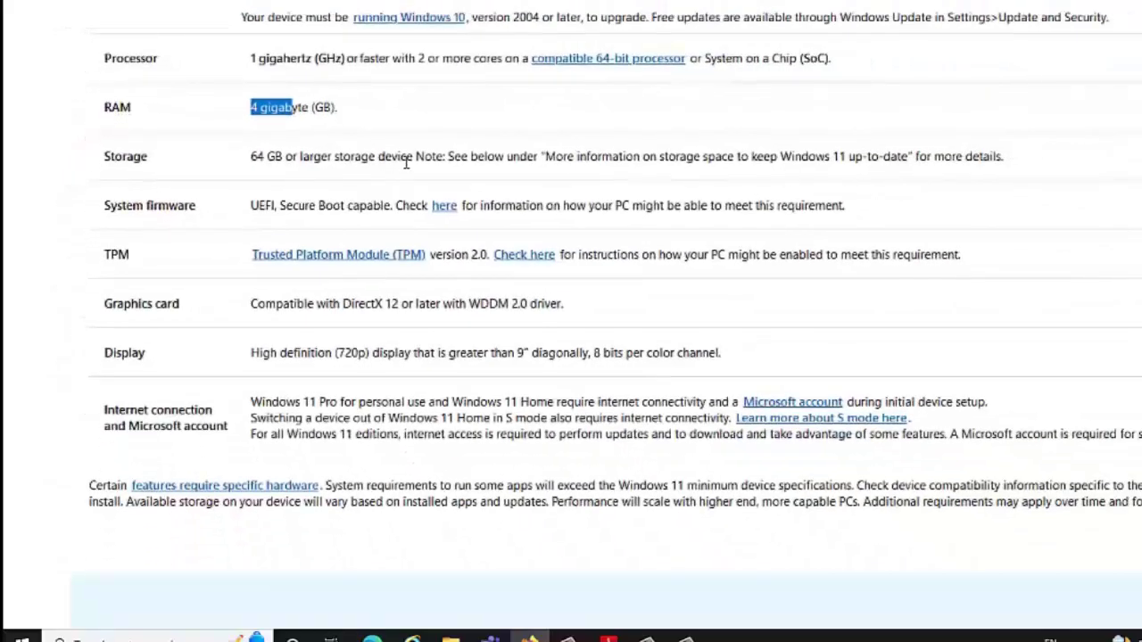
{"action": "left_click_drag", "start_coordinate": [631, 251], "coordinate": [758, 252]}
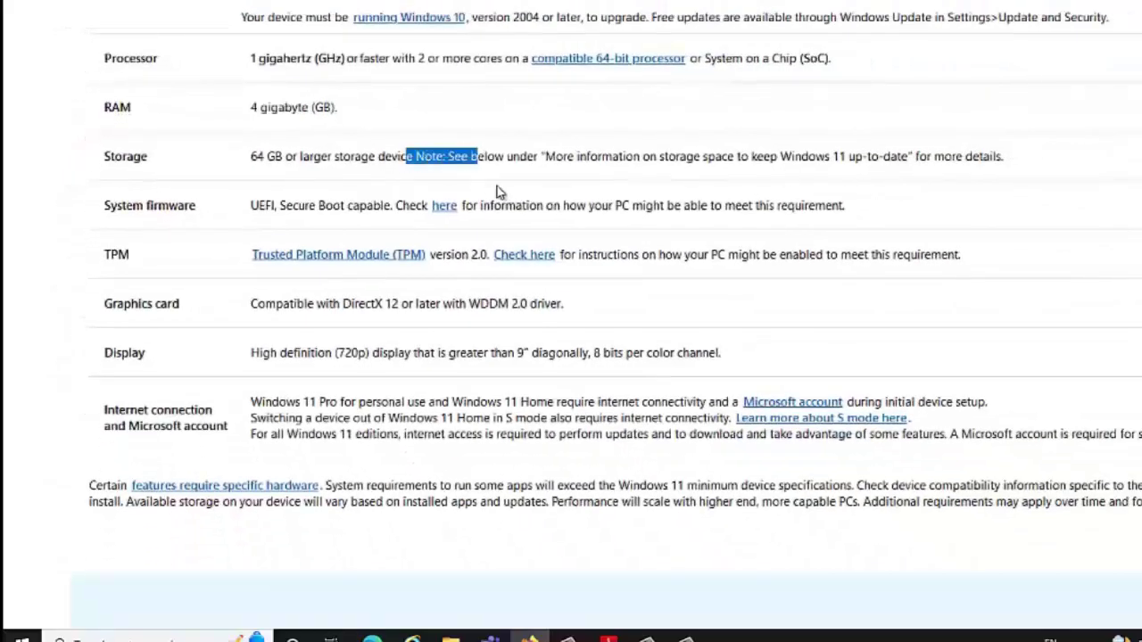
{"action": "left_click_drag", "start_coordinate": [498, 192], "coordinate": [518, 380]}
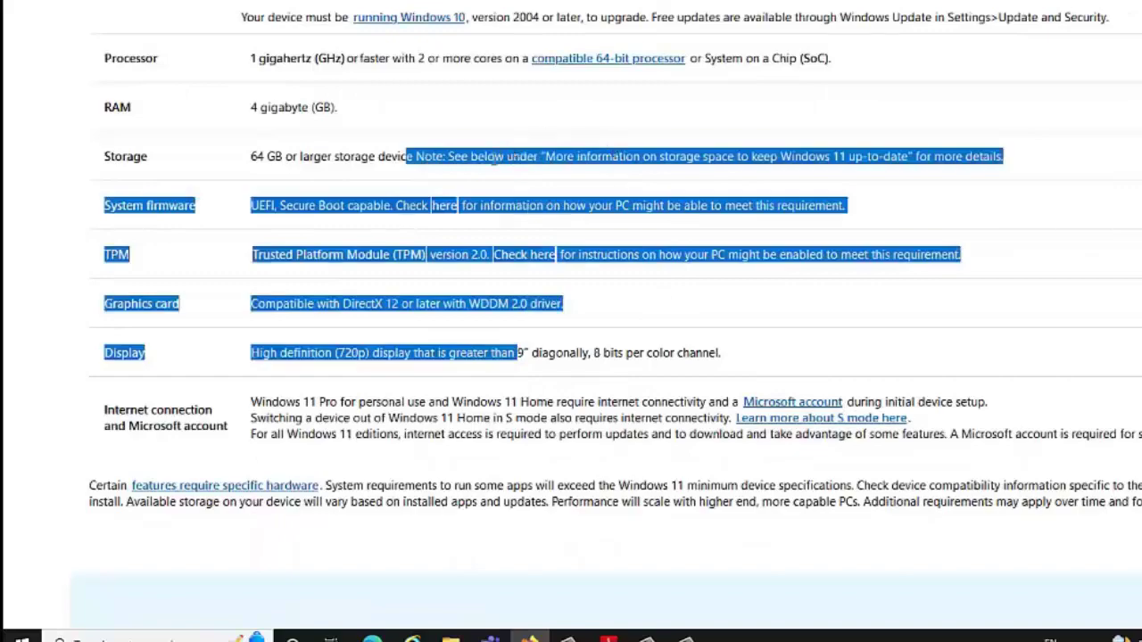
{"action": "left_click", "coordinate": [494, 159]}
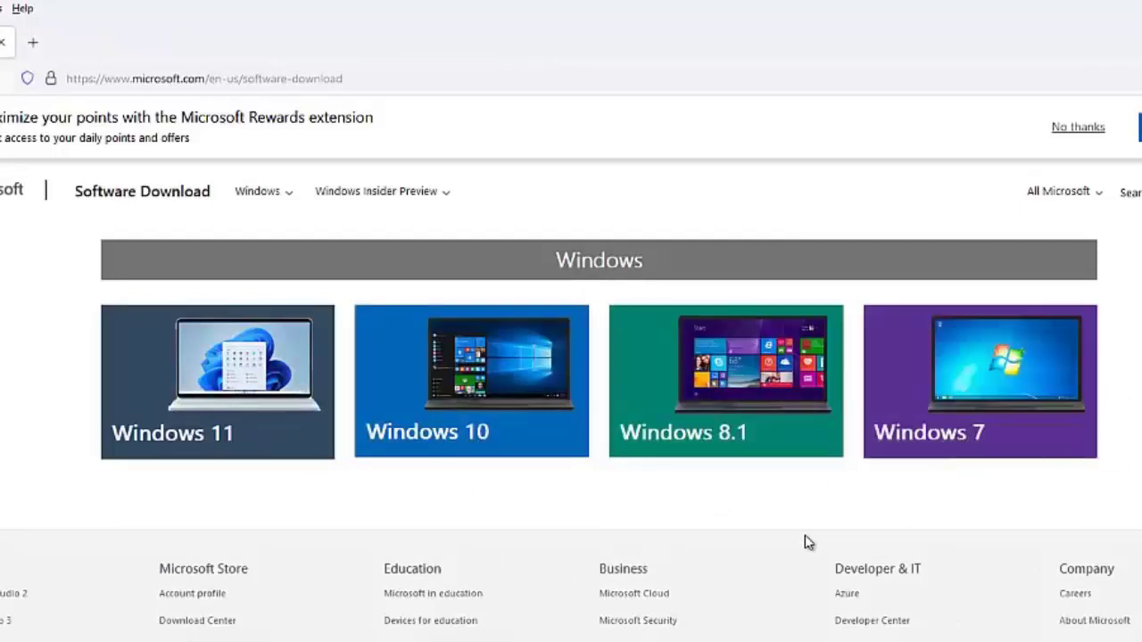
Step: Download the Windows 10 Media Creation Tool and run MediaCreationTool22H2.exe from its folder
{"action": "left_click", "coordinate": [467, 393]}
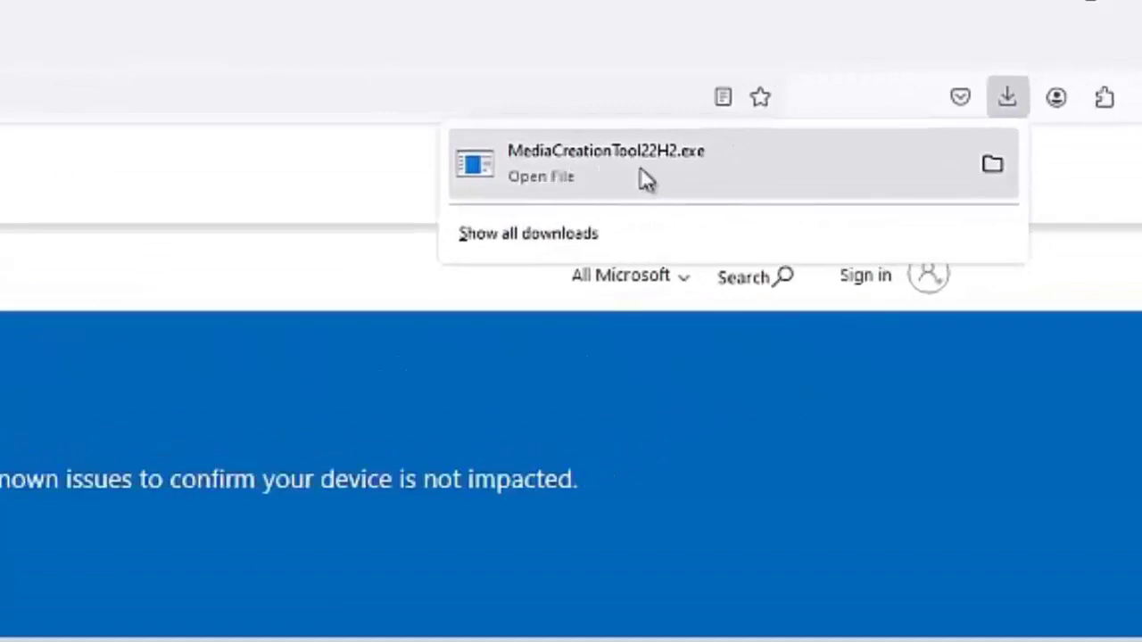
{"action": "left_click", "coordinate": [994, 165]}
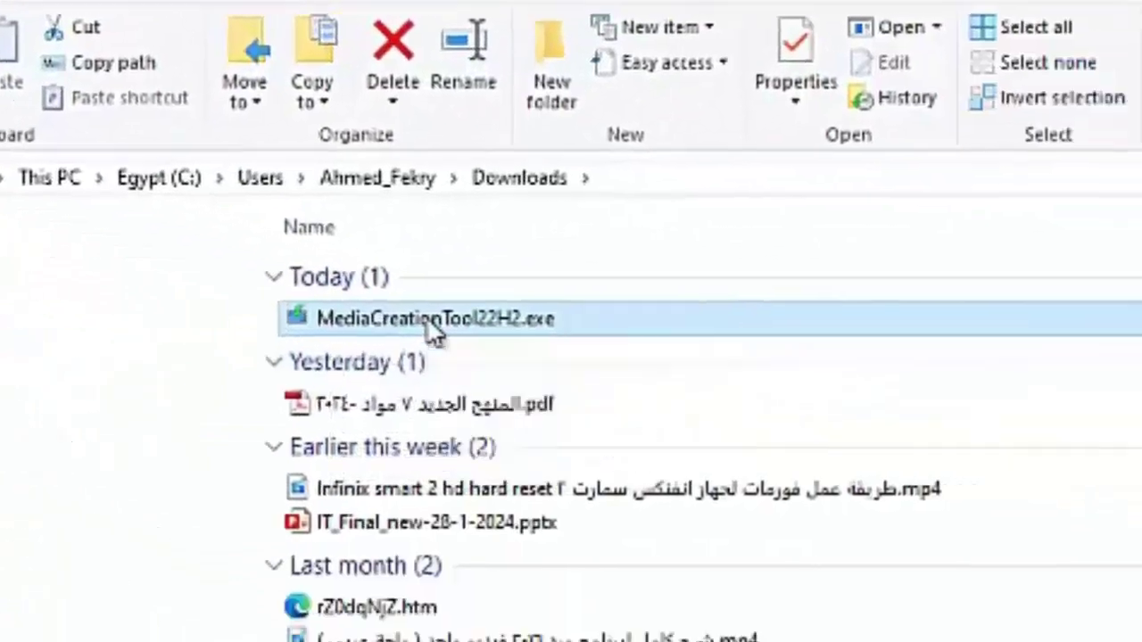
{"action": "double_click", "coordinate": [435, 330]}
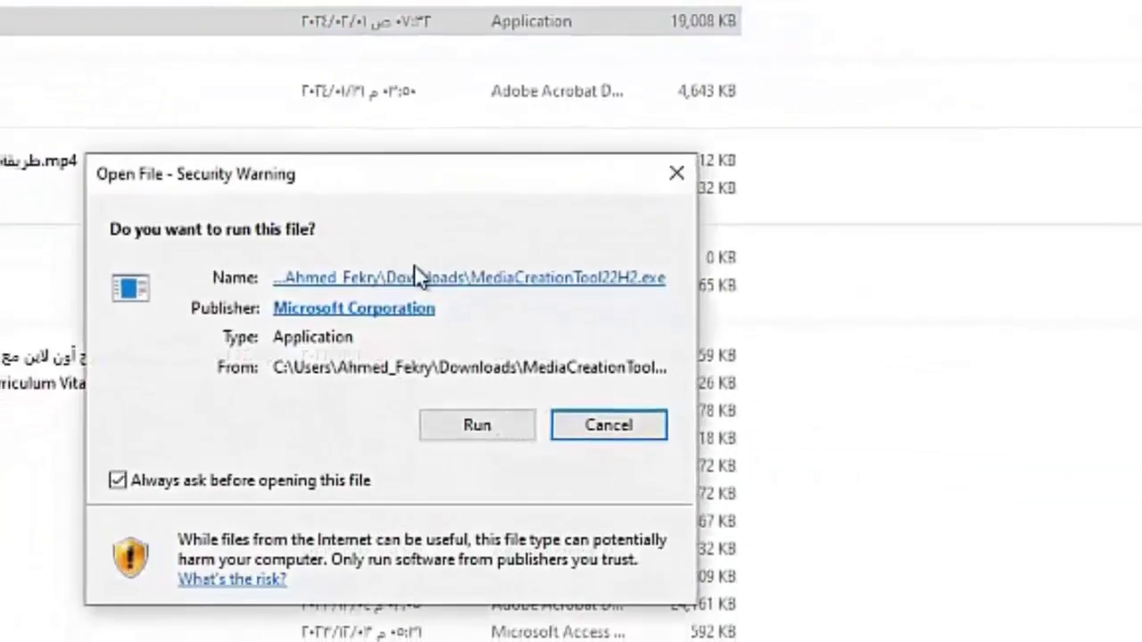
{"action": "left_click", "coordinate": [488, 401]}
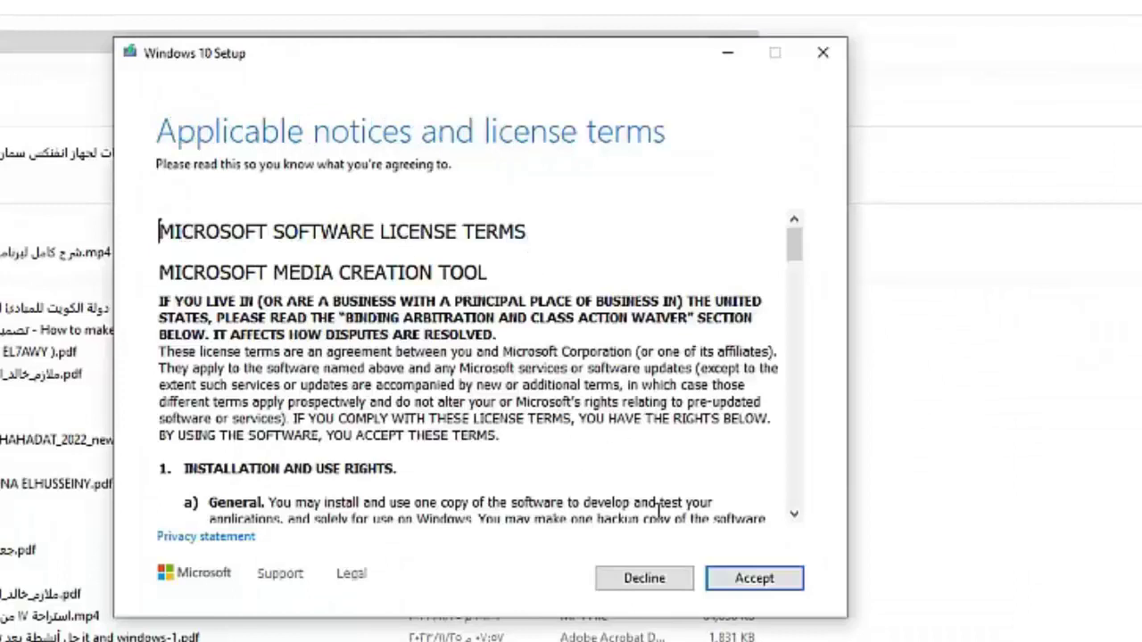
Step: Accept the license terms and choose to create installation media for another PC
{"action": "scroll", "coordinate": [759, 540], "scroll_direction": "down", "scroll_amount": 1}
{"action": "left_click", "coordinate": [754, 578]}
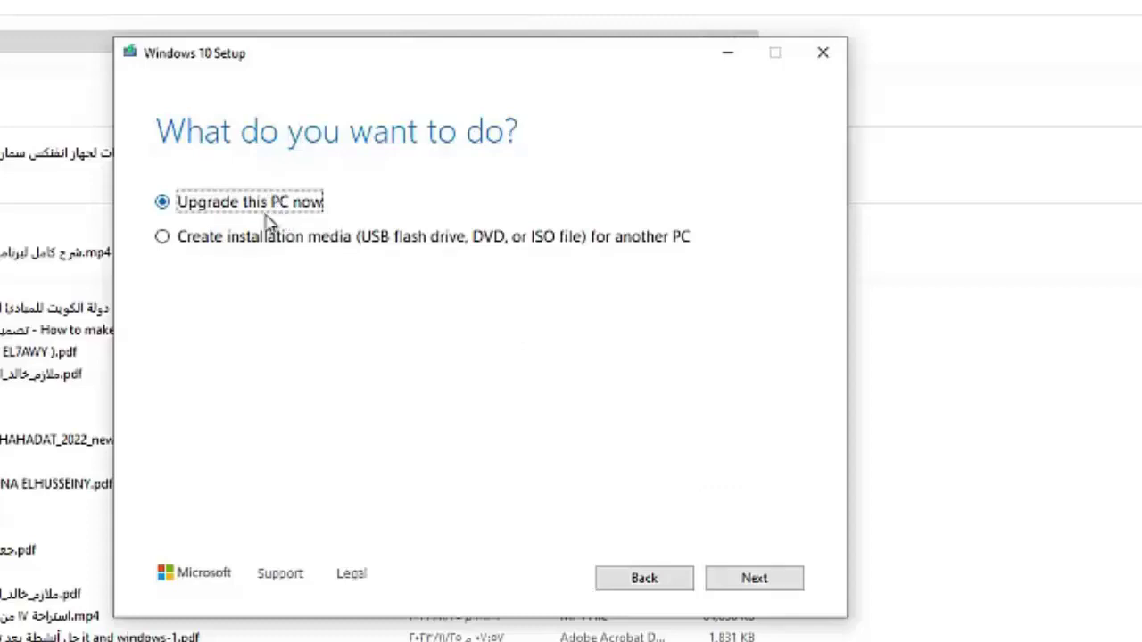
{"action": "left_click", "coordinate": [163, 237]}
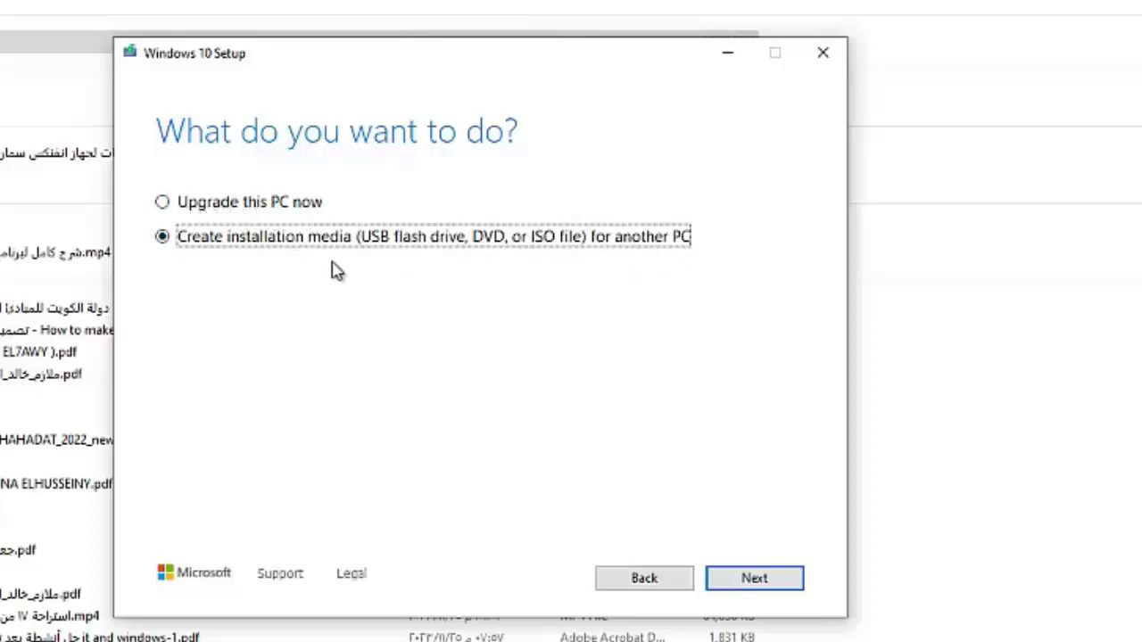
{"action": "left_click", "coordinate": [749, 584]}
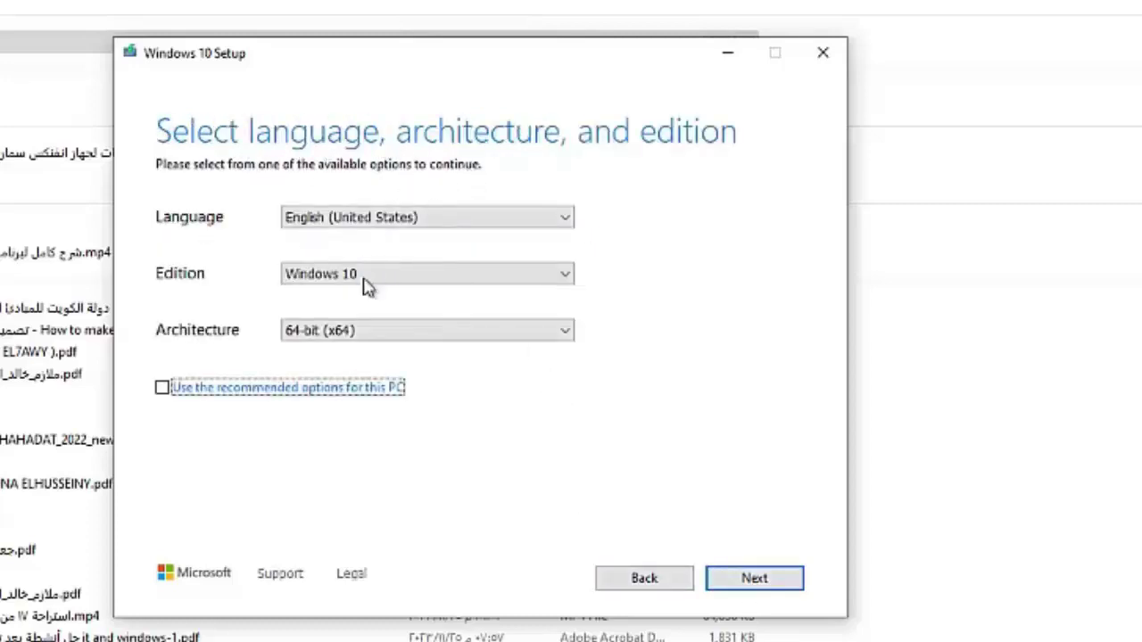
Step: Keep English (United States), Windows 10, 64-bit and choose the ISO file media type
{"action": "left_click", "coordinate": [755, 579]}
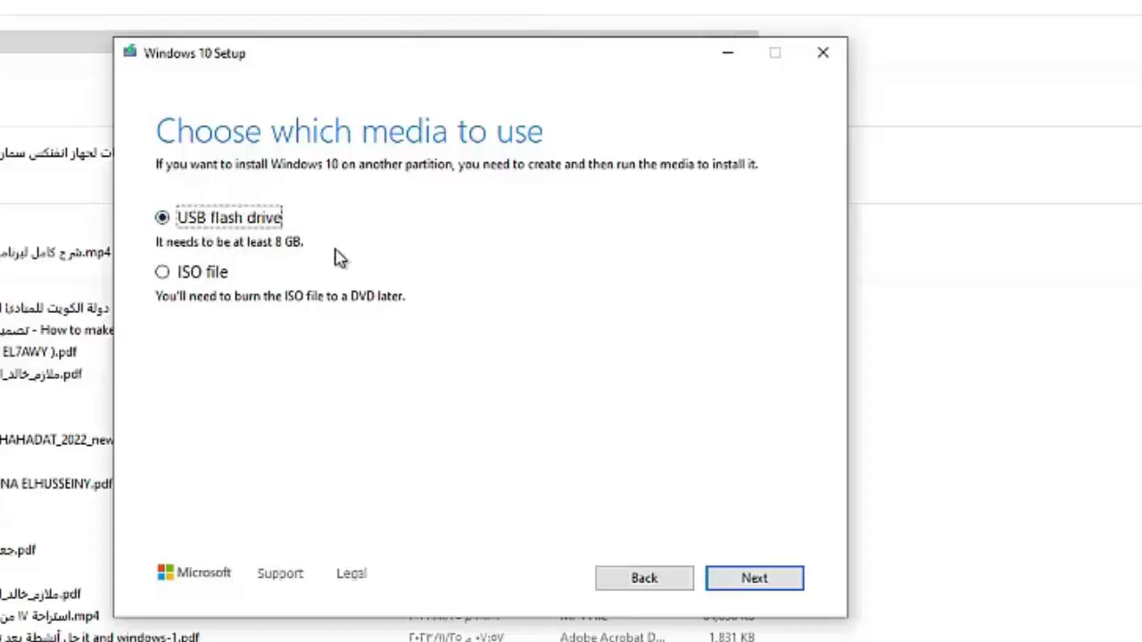
{"action": "left_click", "coordinate": [163, 273]}
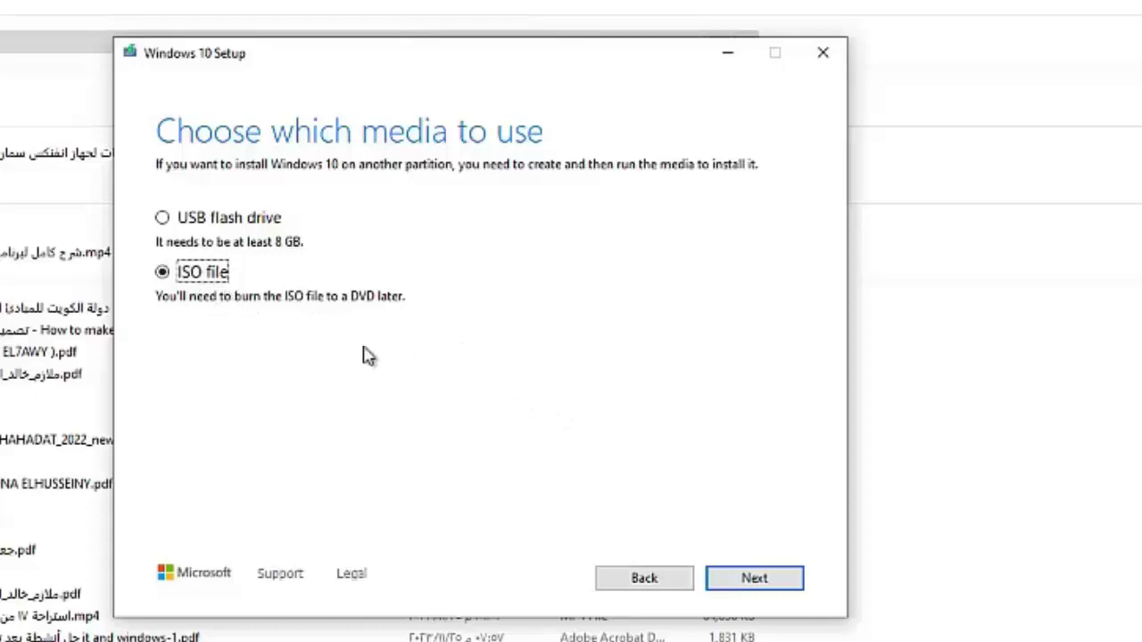
{"action": "left_click", "coordinate": [737, 578]}
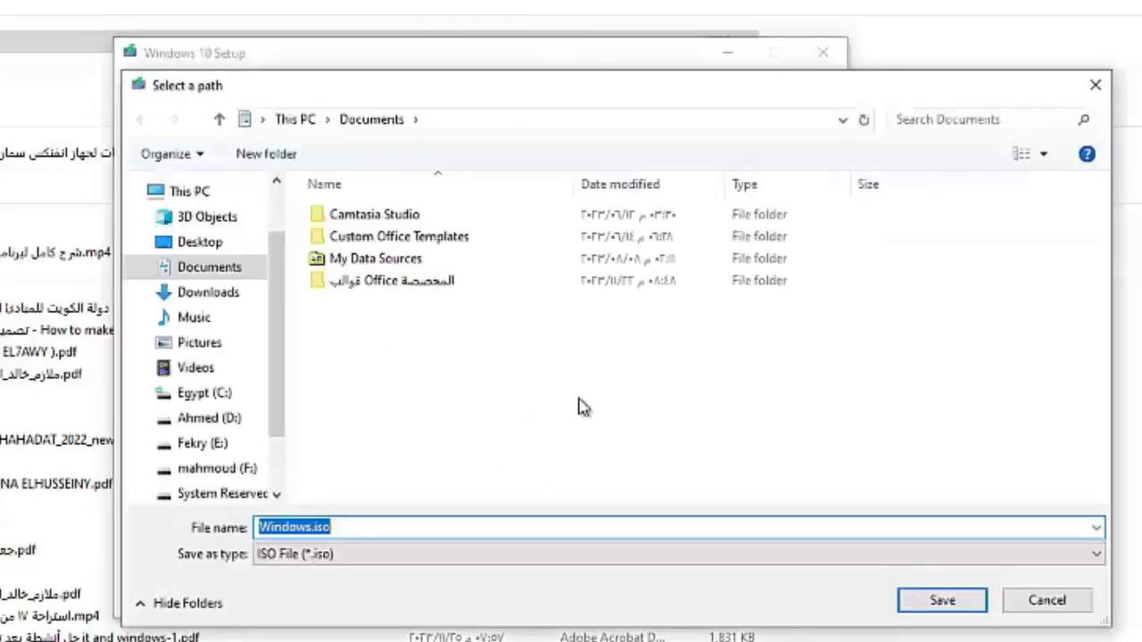
Step: Save Windows.iso in the personal folder on the Desktop to begin the Windows 10 download
{"action": "left_click", "coordinate": [206, 248]}
{"action": "double_click", "coordinate": [384, 189]}
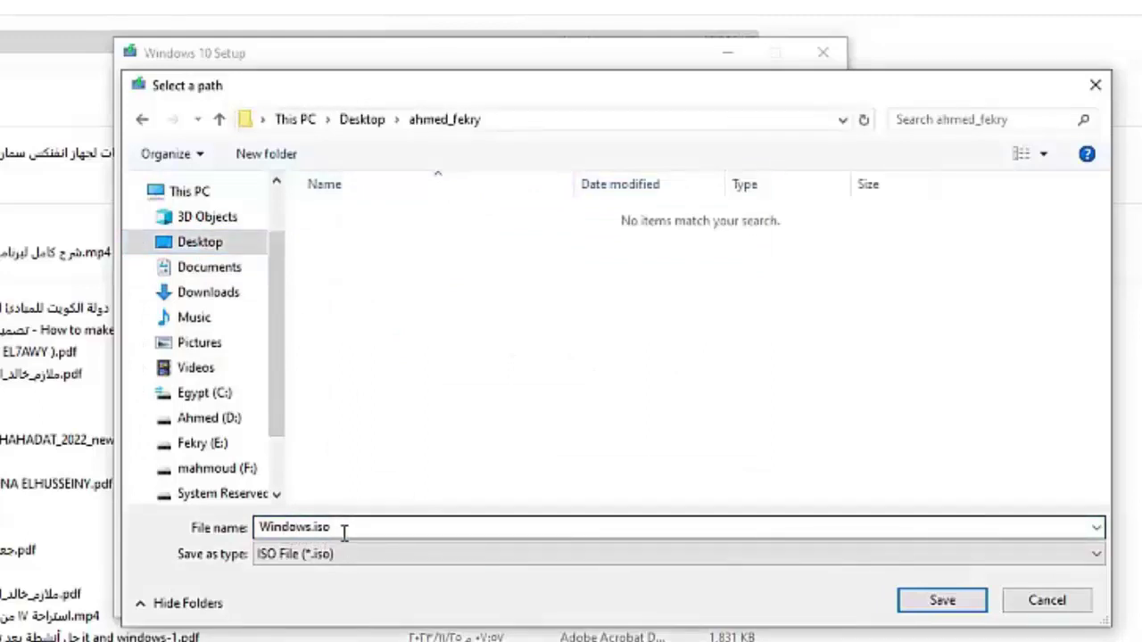
{"action": "left_click", "coordinate": [946, 602]}
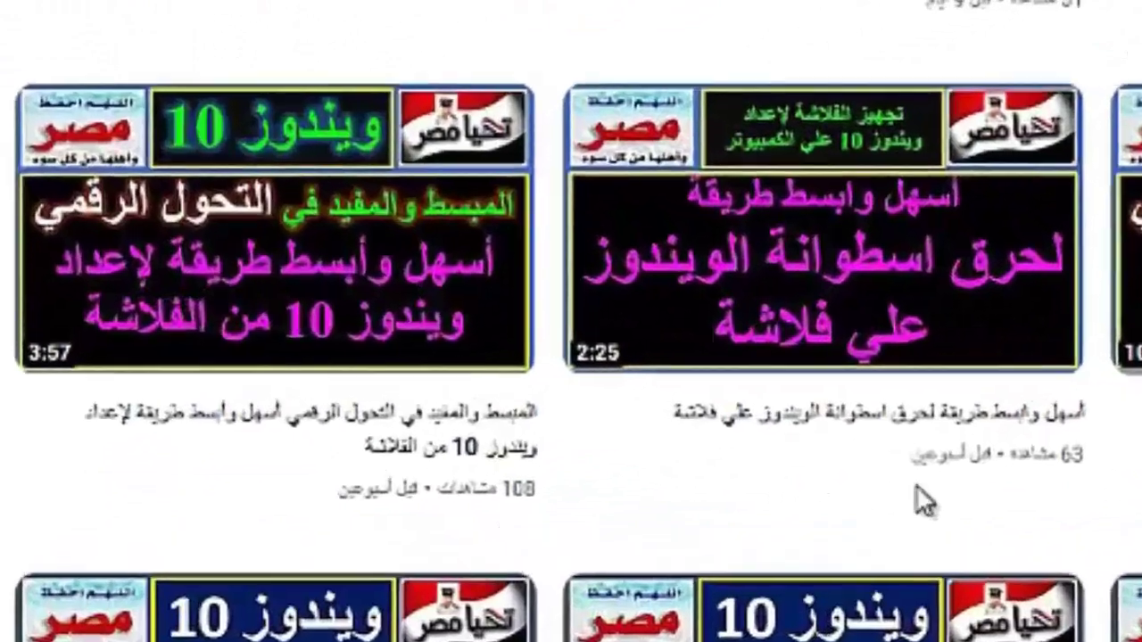
Step: Return from YouTube to the Windows 10 Setup window showing the ISO is ready
{"action": "mouse_move", "coordinate": [425, 364]}
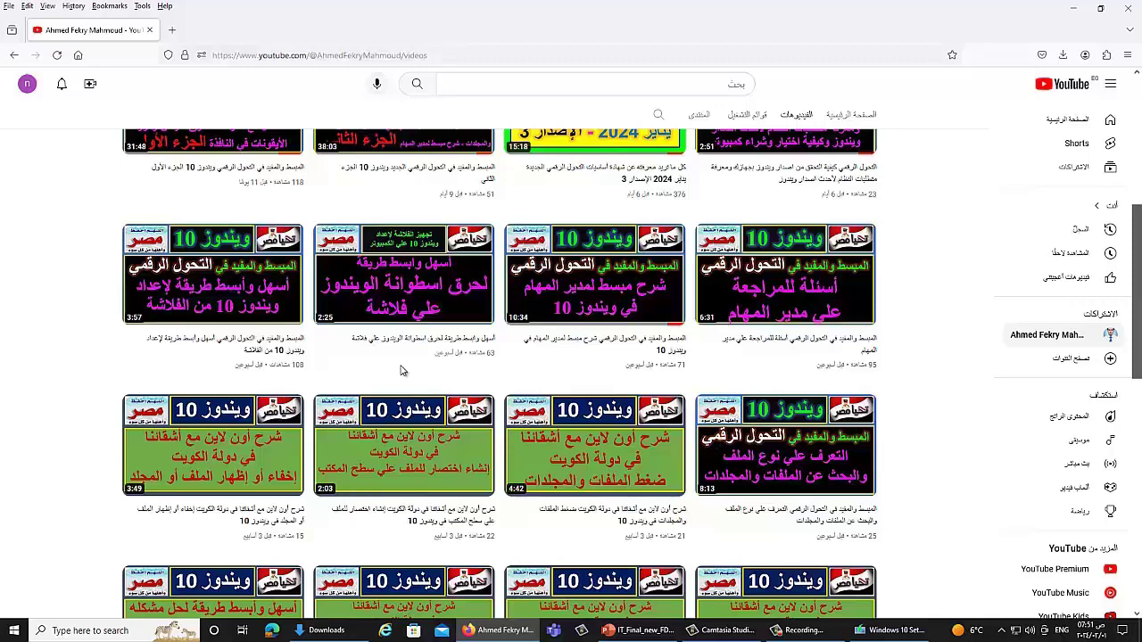
{"action": "key", "text": "alt+Tab"}
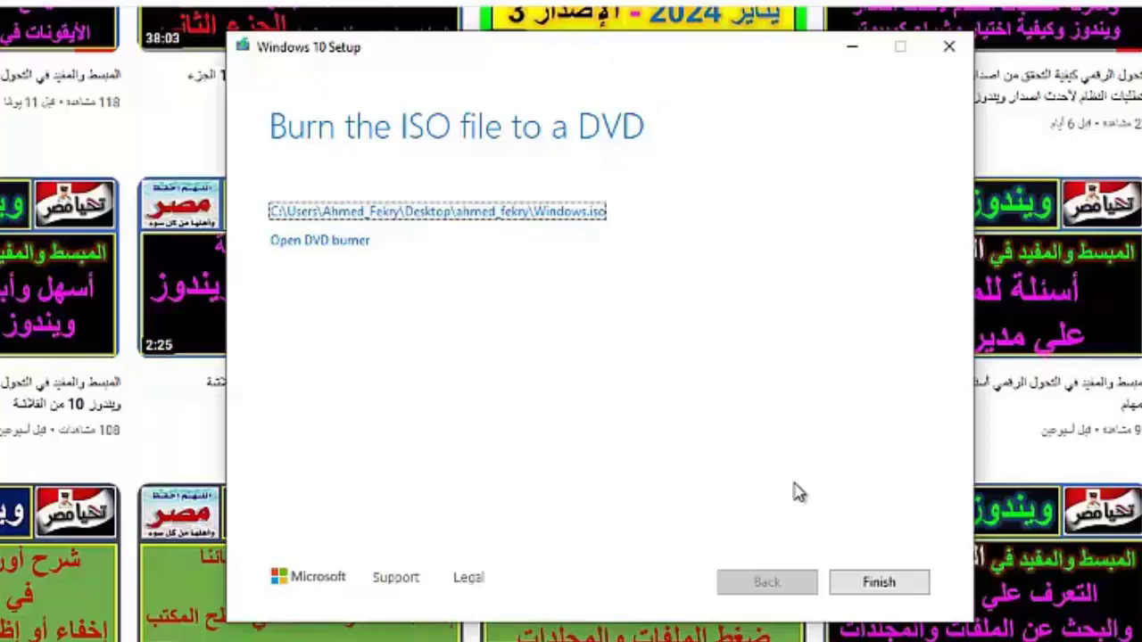
Step: Finish Windows 10 Setup now that Windows.iso has been created
{"action": "left_click", "coordinate": [876, 580]}
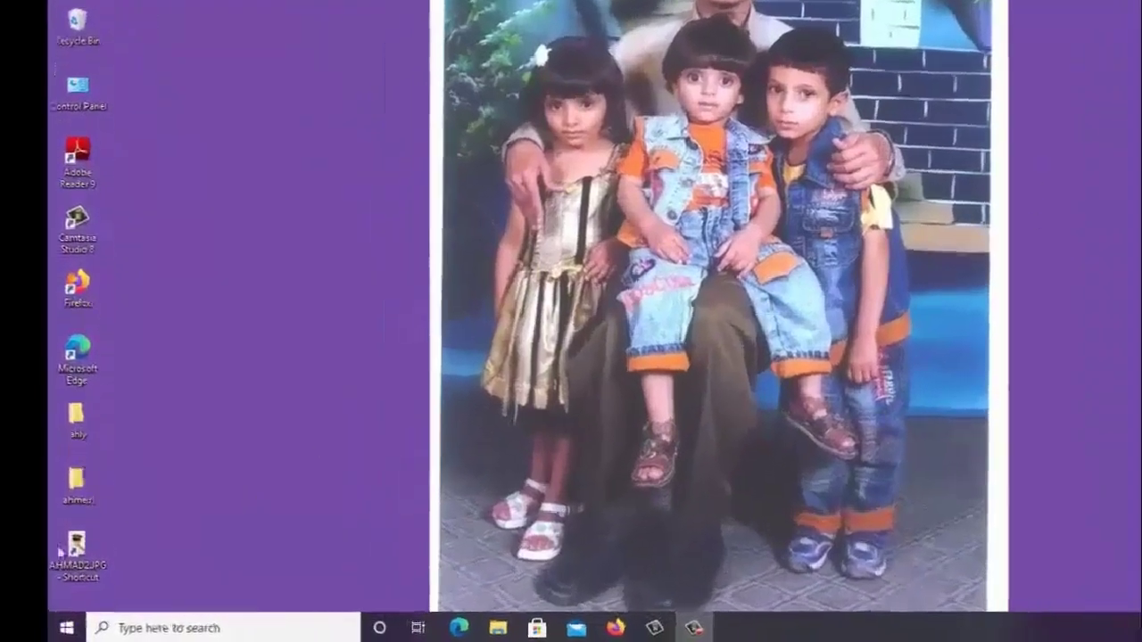
Step: Launch Control Panel from the Start menu's Windows System folder
{"action": "key", "text": "super"}
{"action": "scroll", "coordinate": [349, 446], "scroll_direction": "down", "scroll_amount": 3}
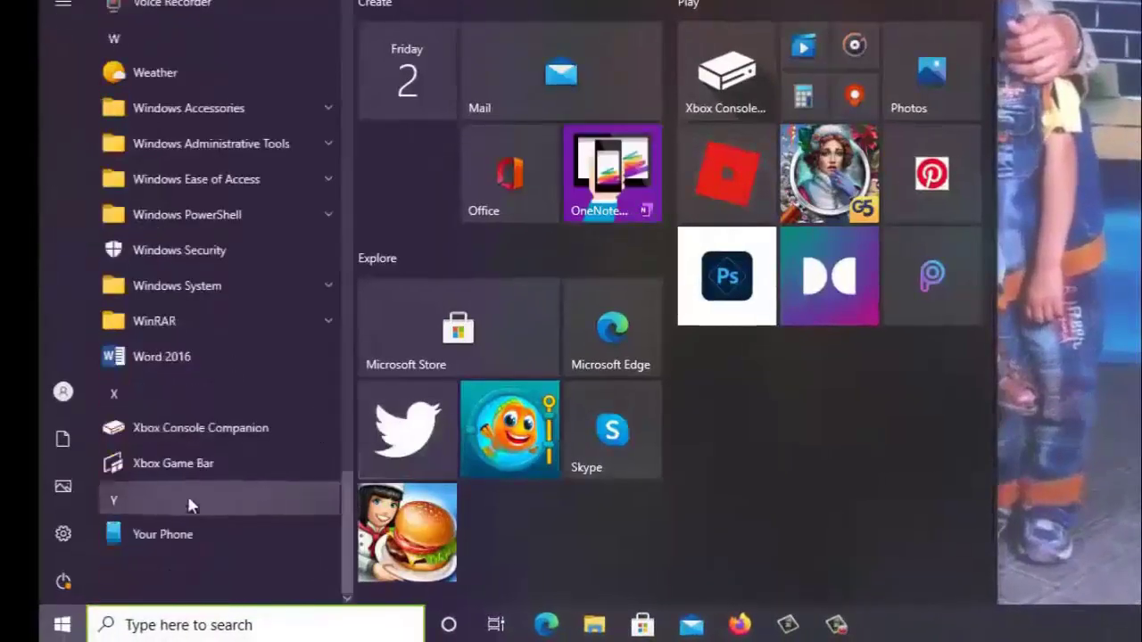
{"action": "left_click", "coordinate": [188, 287]}
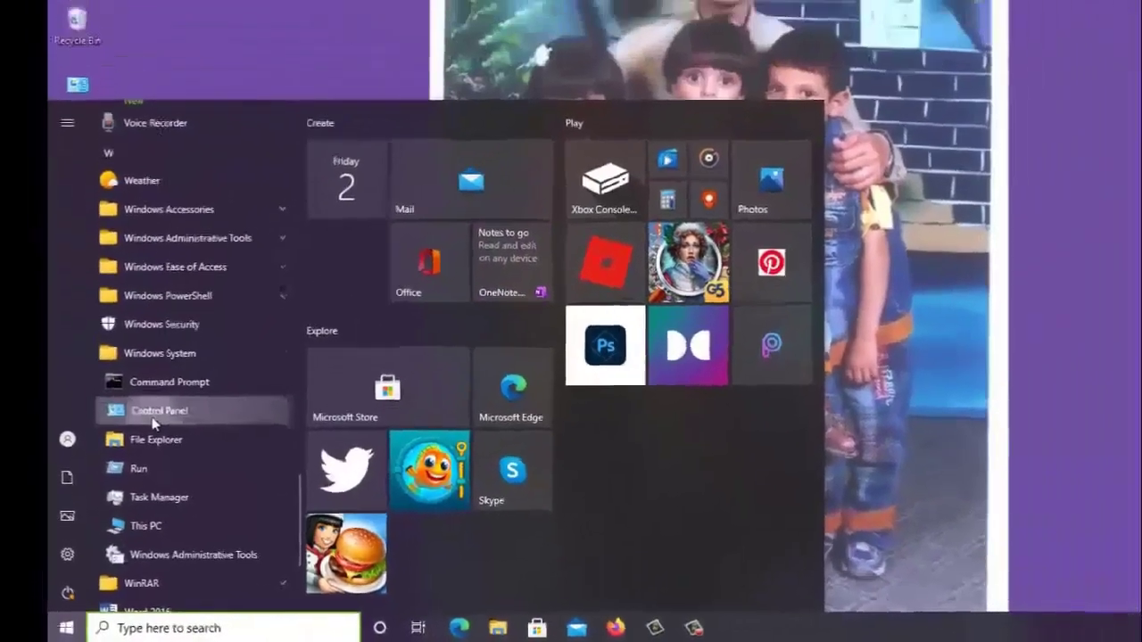
{"action": "left_click", "coordinate": [154, 414]}
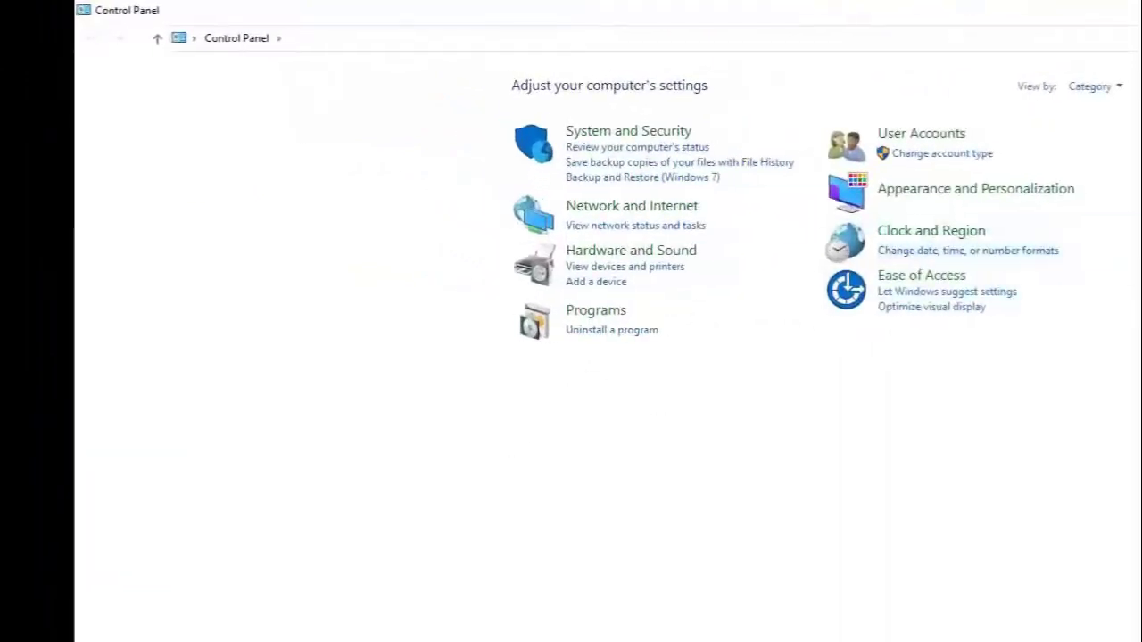
Step: View Control Panel as Large icons, then Small icons, back to Category, and close it
{"action": "left_click", "coordinate": [1117, 87]}
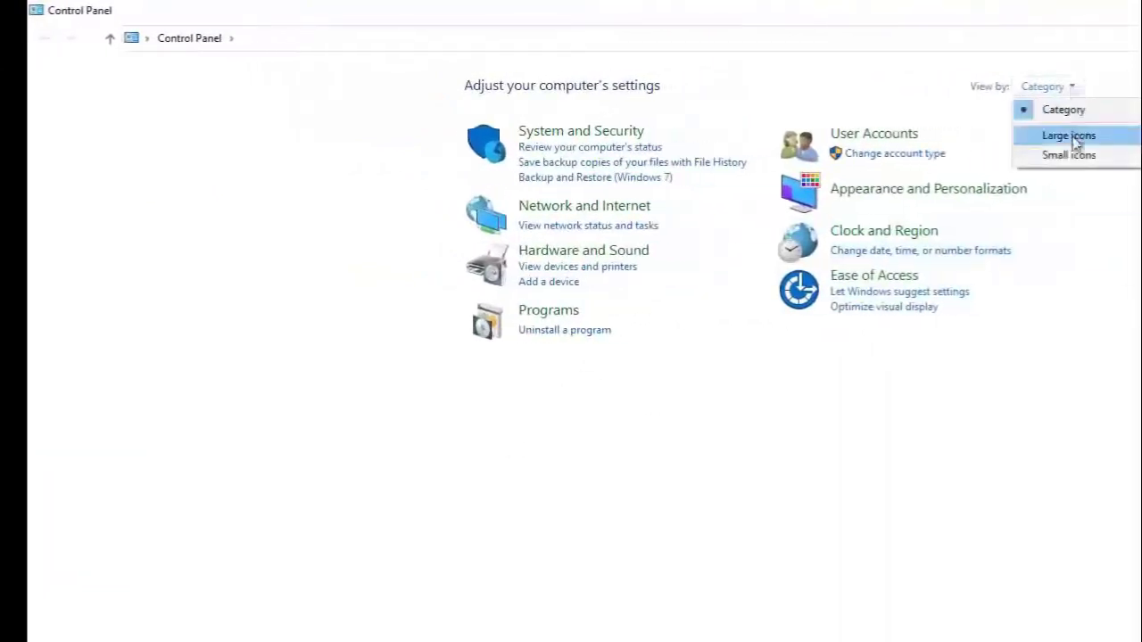
{"action": "left_click", "coordinate": [1068, 135]}
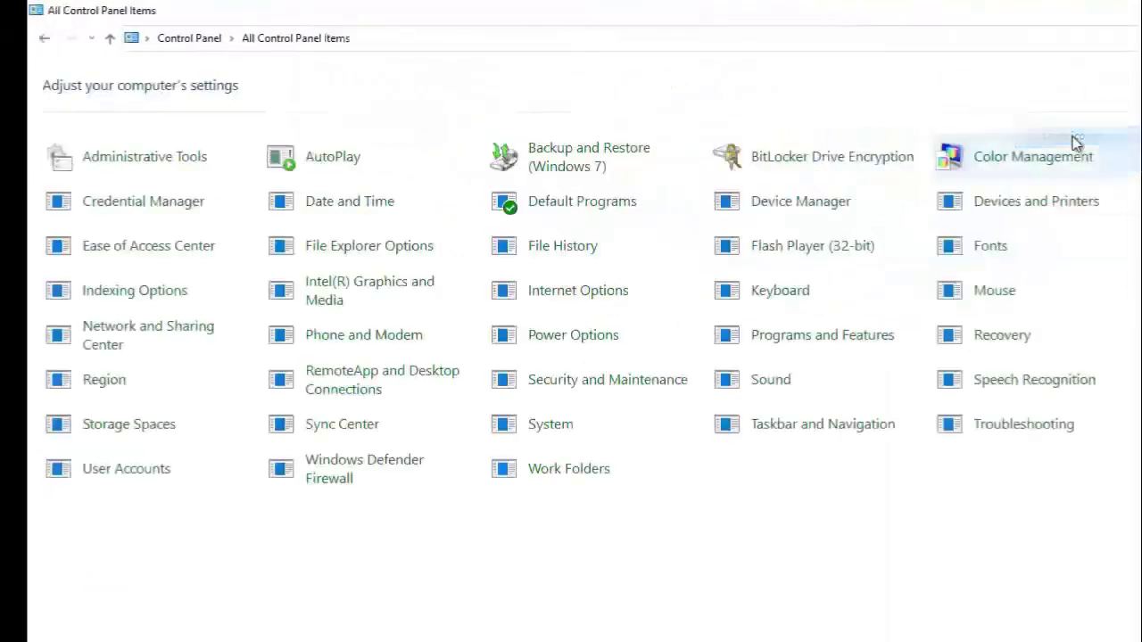
{"action": "left_click", "coordinate": [1013, 59]}
{"action": "left_click", "coordinate": [1026, 105]}
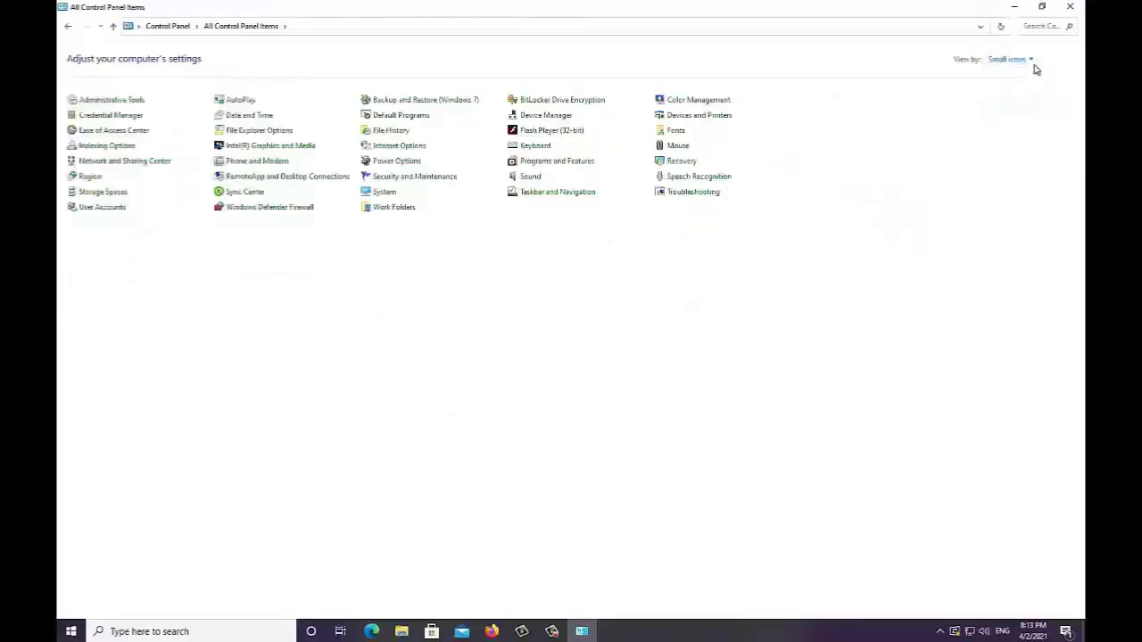
{"action": "left_click", "coordinate": [1033, 61]}
{"action": "left_click", "coordinate": [1028, 75]}
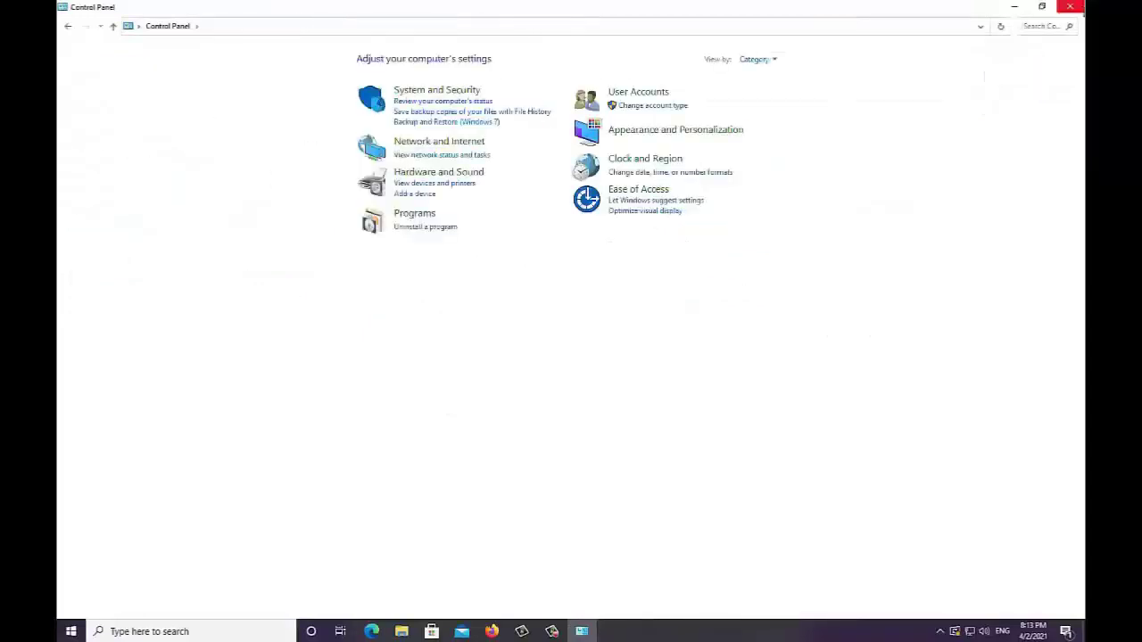
{"action": "left_click", "coordinate": [1075, 7]}
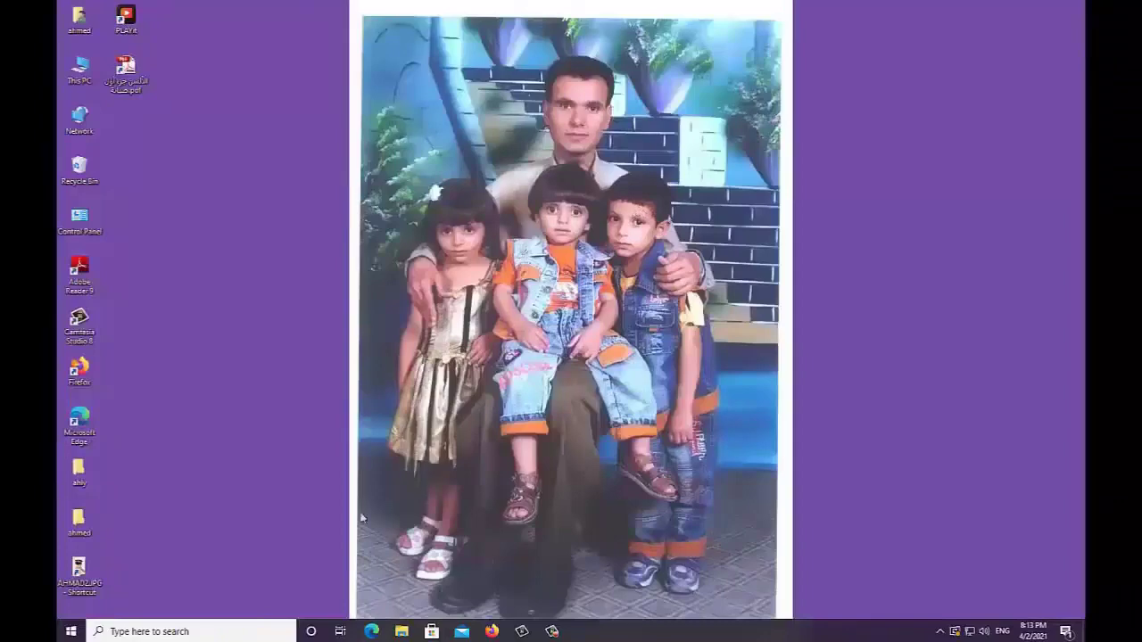
Step: Search Windows for 'control' and open Control Panel from the best match
{"action": "left_click", "coordinate": [107, 634]}
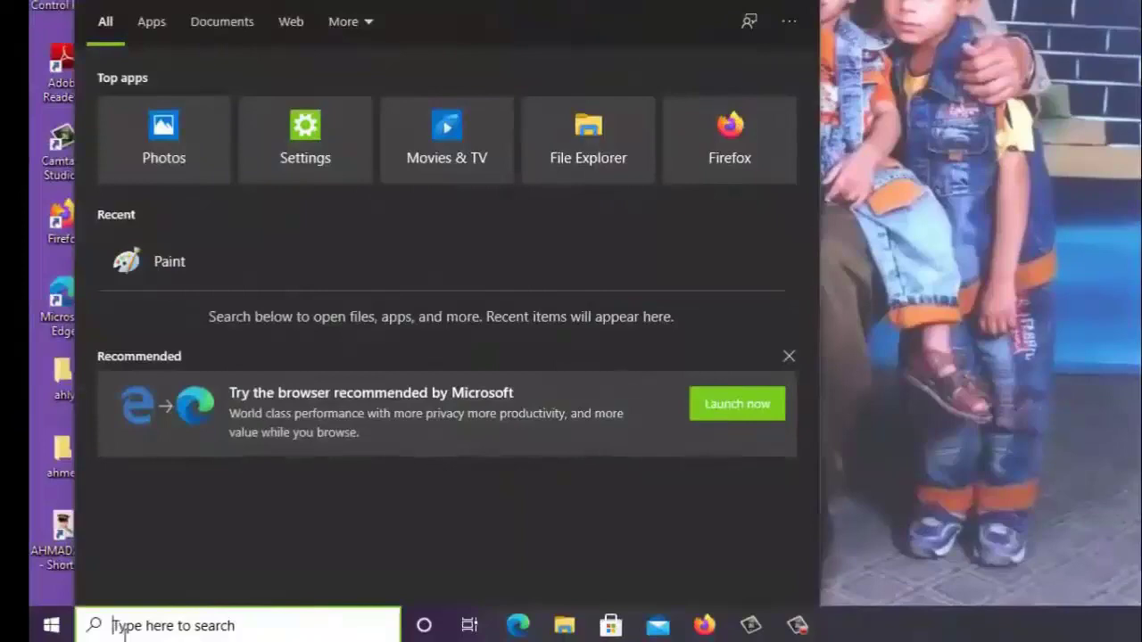
{"action": "type", "text": "control"}
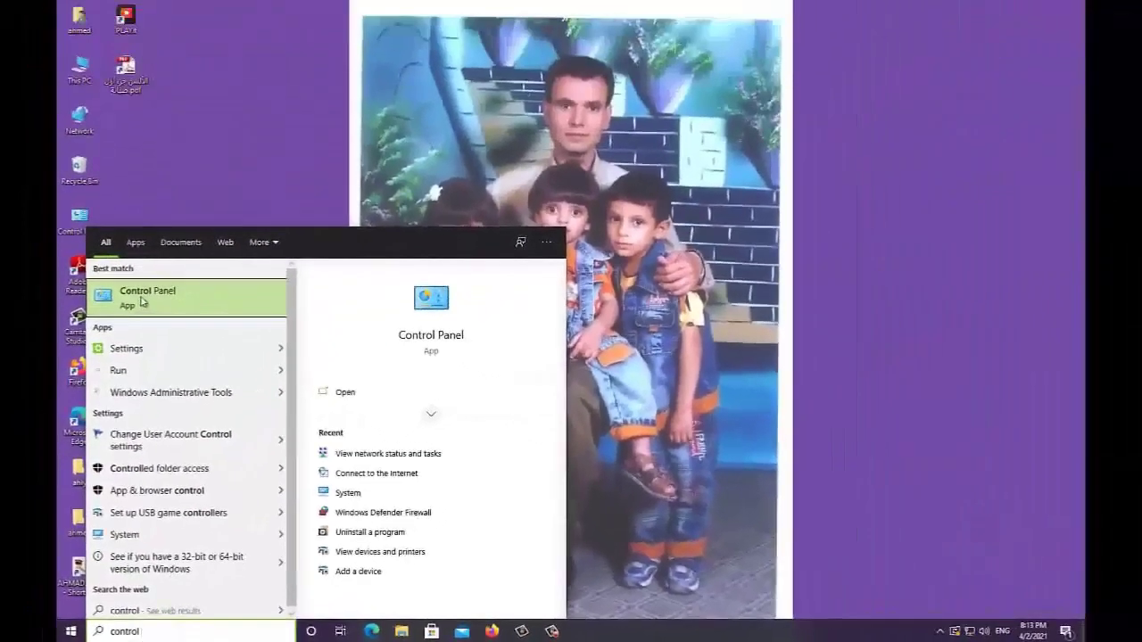
{"action": "left_click", "coordinate": [141, 302]}
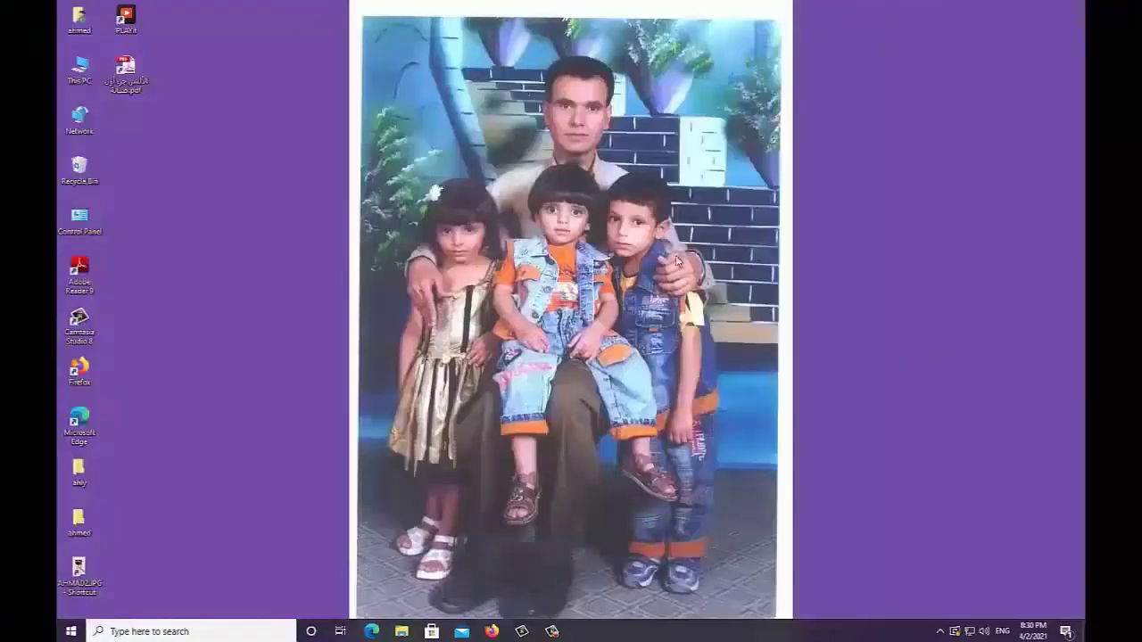
Step: Open Control Panel by searching 'control pan' in the Windows Settings search box
{"action": "left_click", "coordinate": [71, 631]}
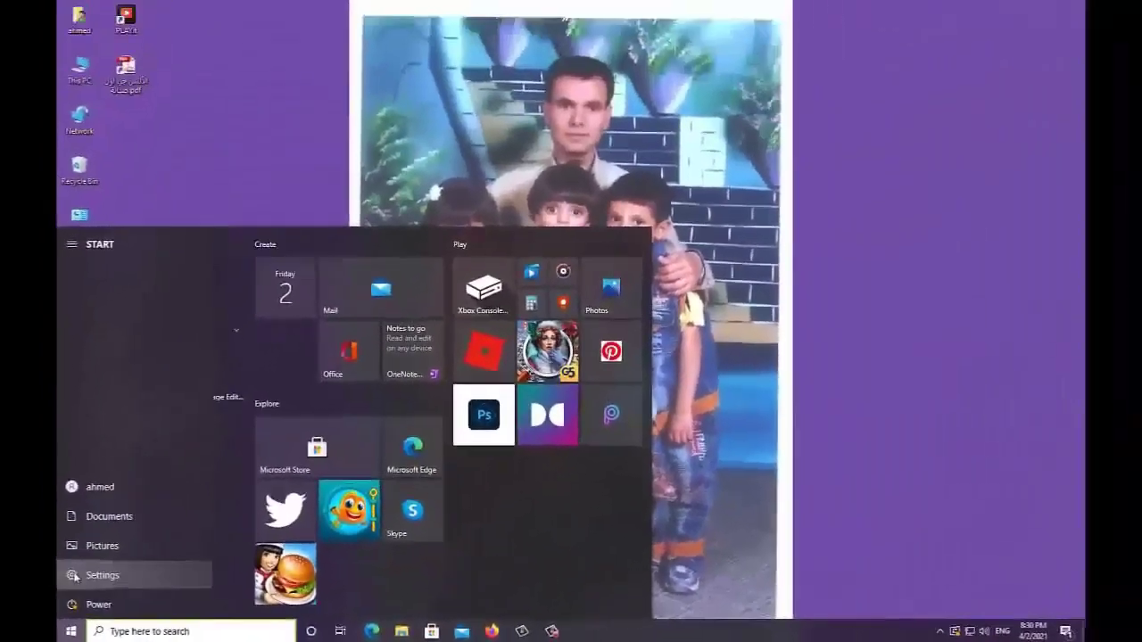
{"action": "left_click", "coordinate": [112, 540]}
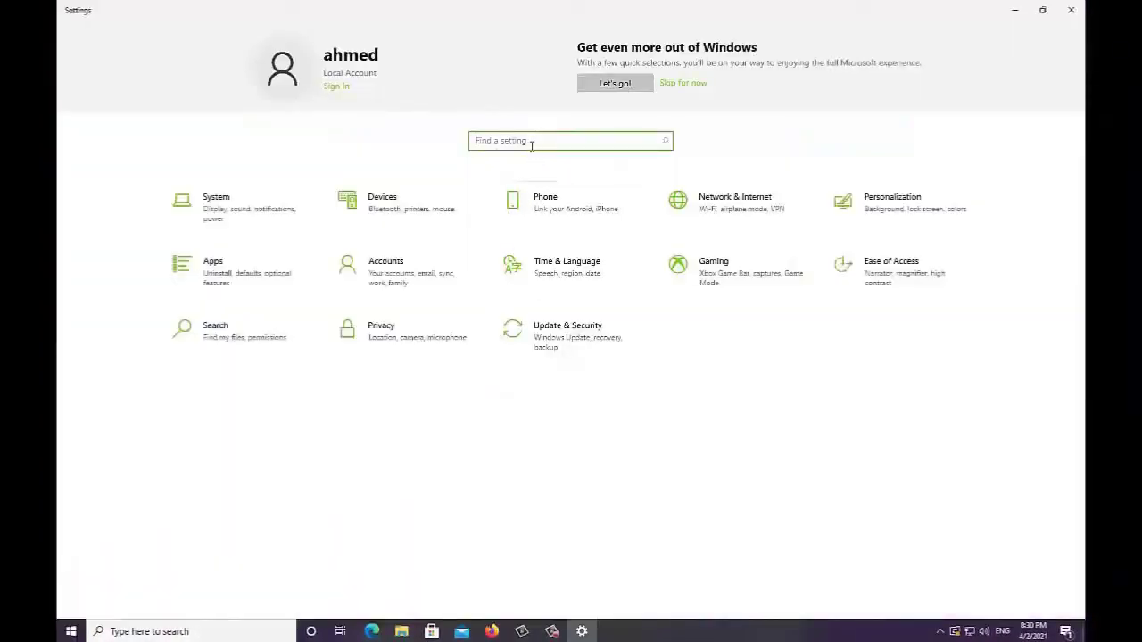
{"action": "type", "text": "control pan"}
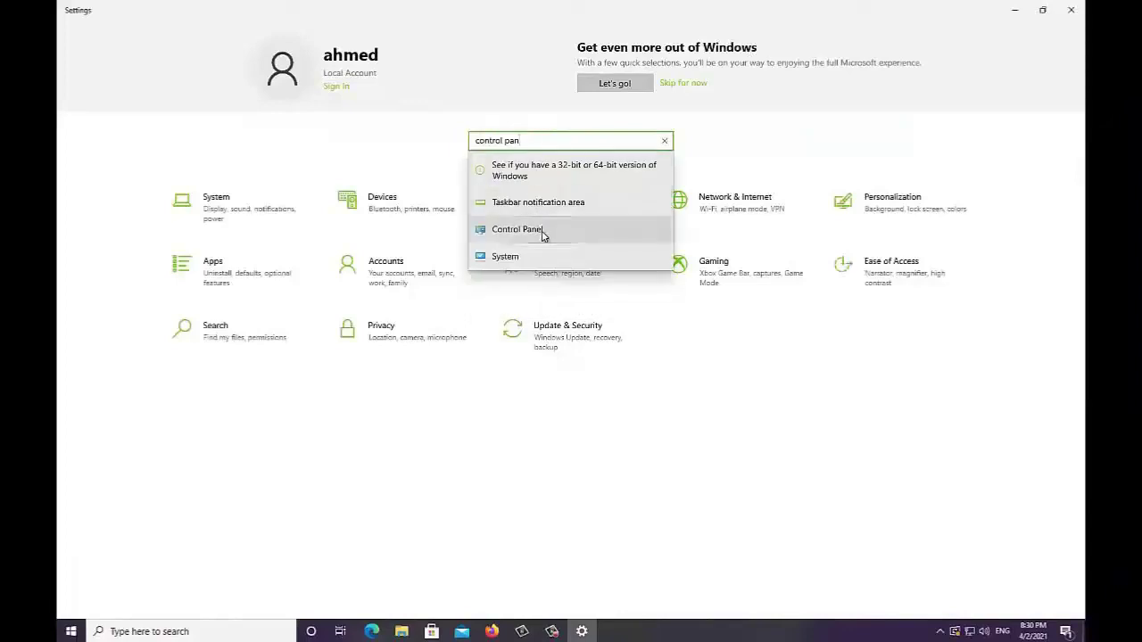
{"action": "left_click", "coordinate": [518, 230]}
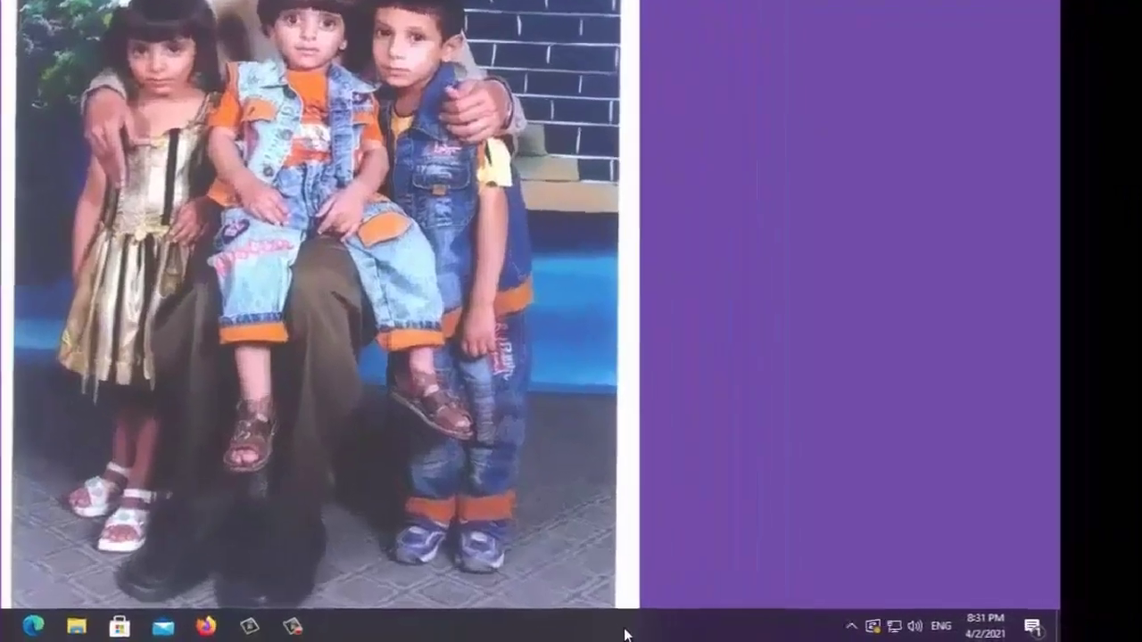
Step: Run 'control panel' as a new task from Task Manager, then close Control Panel
{"action": "right_click", "coordinate": [783, 632]}
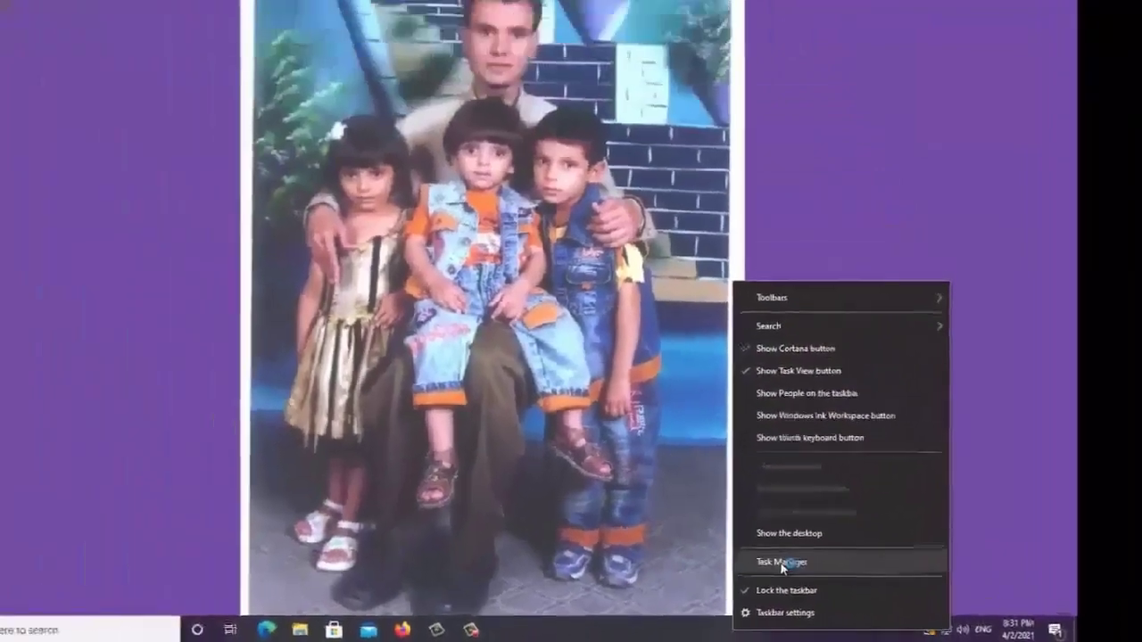
{"action": "left_click", "coordinate": [564, 513]}
{"action": "left_click", "coordinate": [89, 109]}
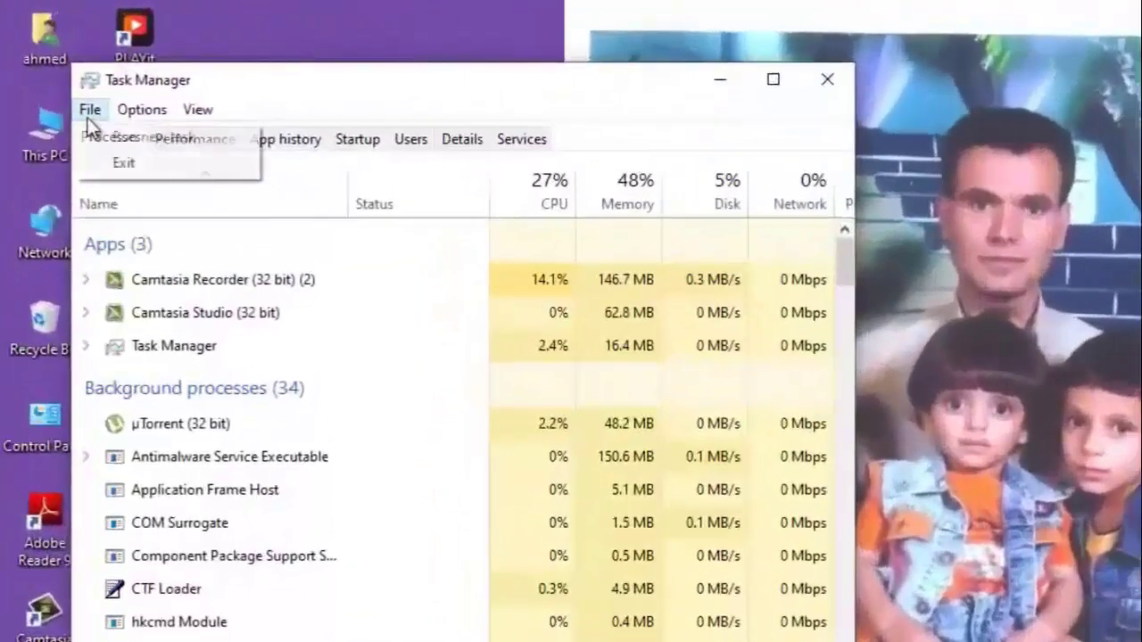
{"action": "left_click", "coordinate": [126, 133]}
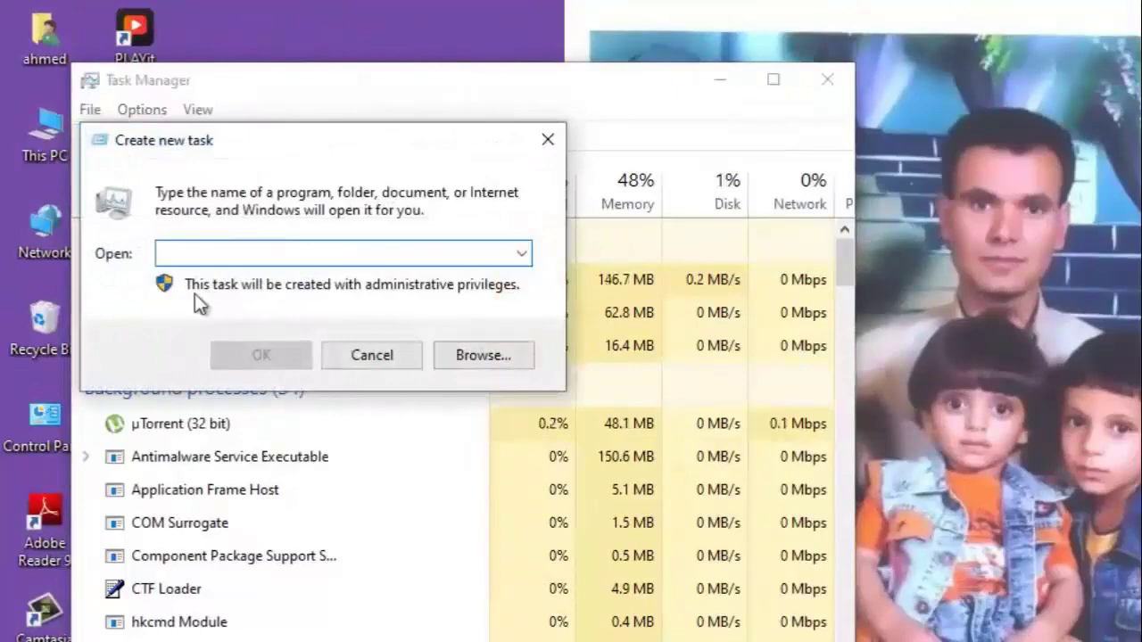
{"action": "type", "text": "control panel"}
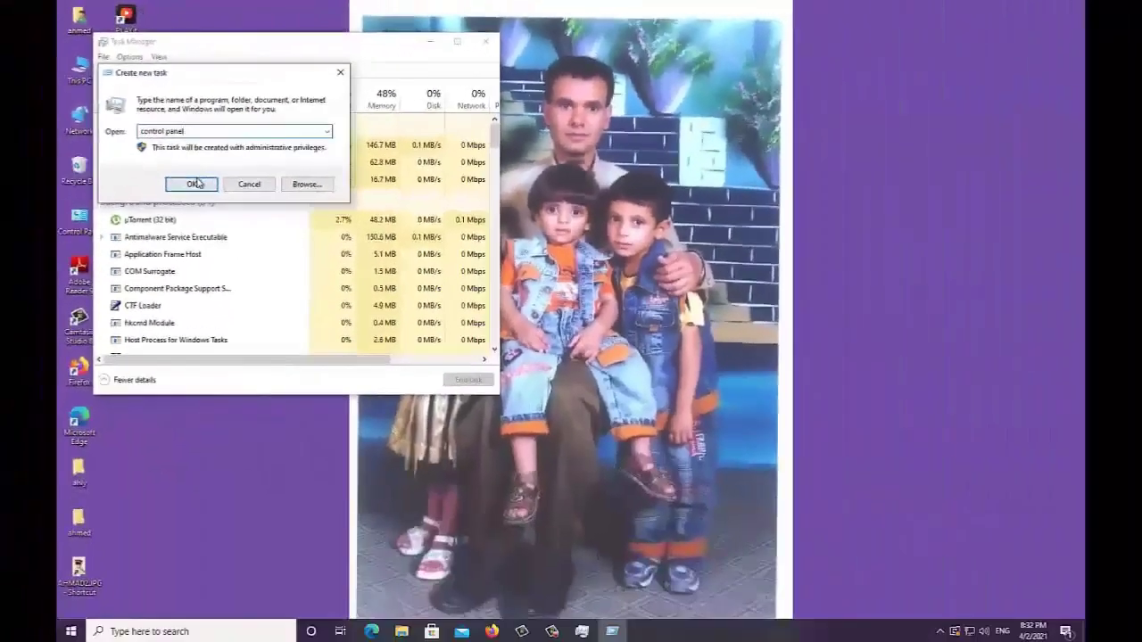
{"action": "left_click", "coordinate": [194, 184]}
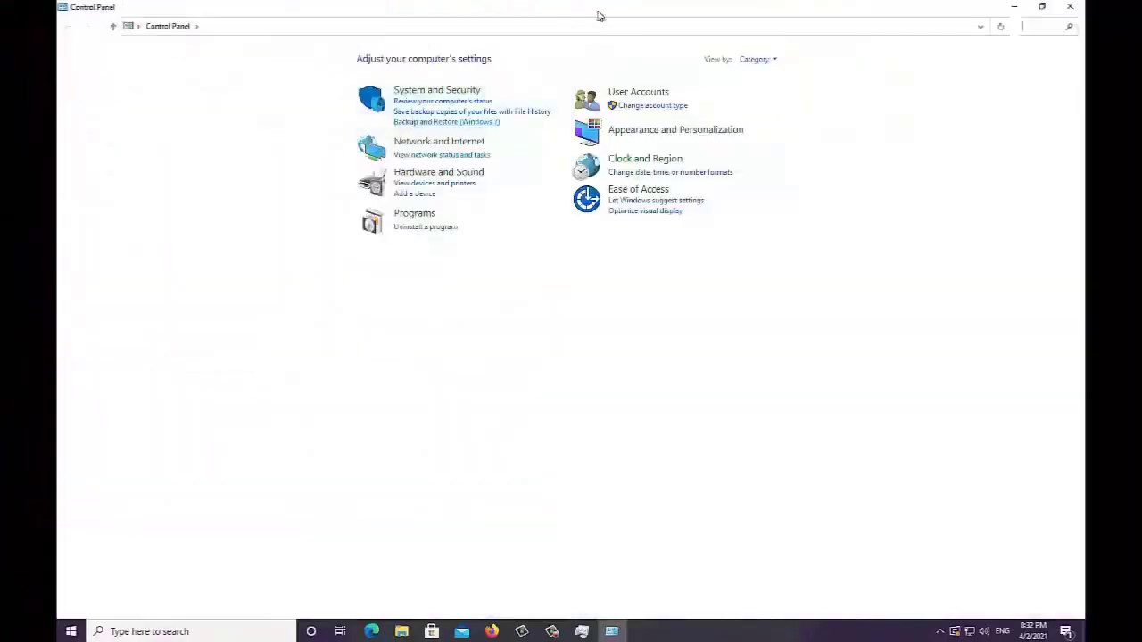
{"action": "left_click", "coordinate": [1069, 9]}
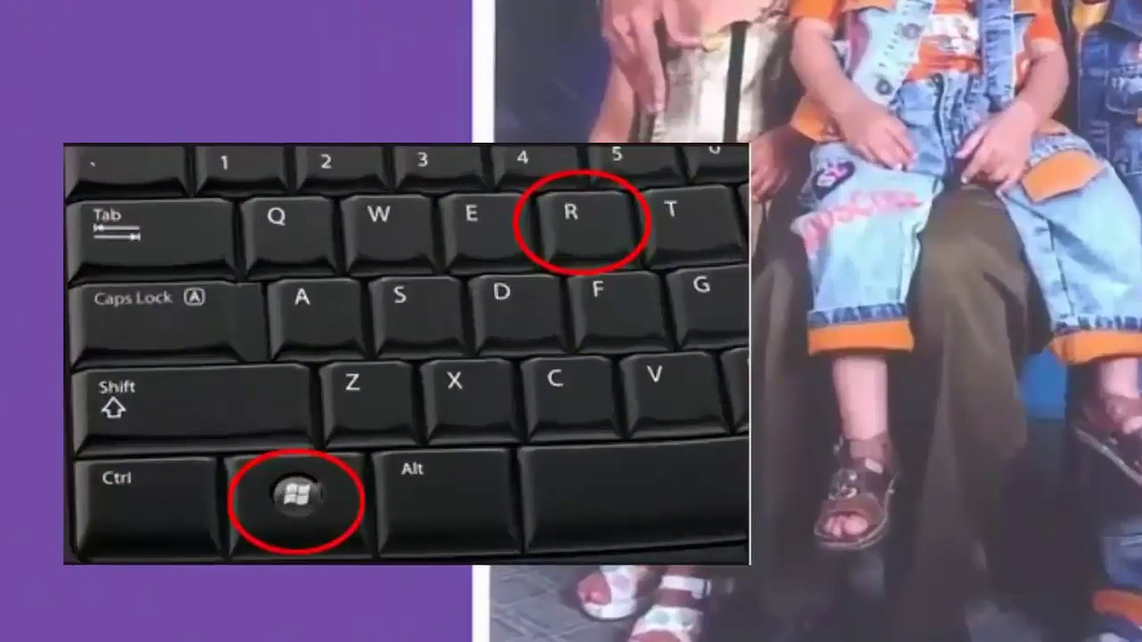
Step: Launch 'control panel' from the Run dialog, close it, and reopen Run
{"action": "key", "text": "super+r"}
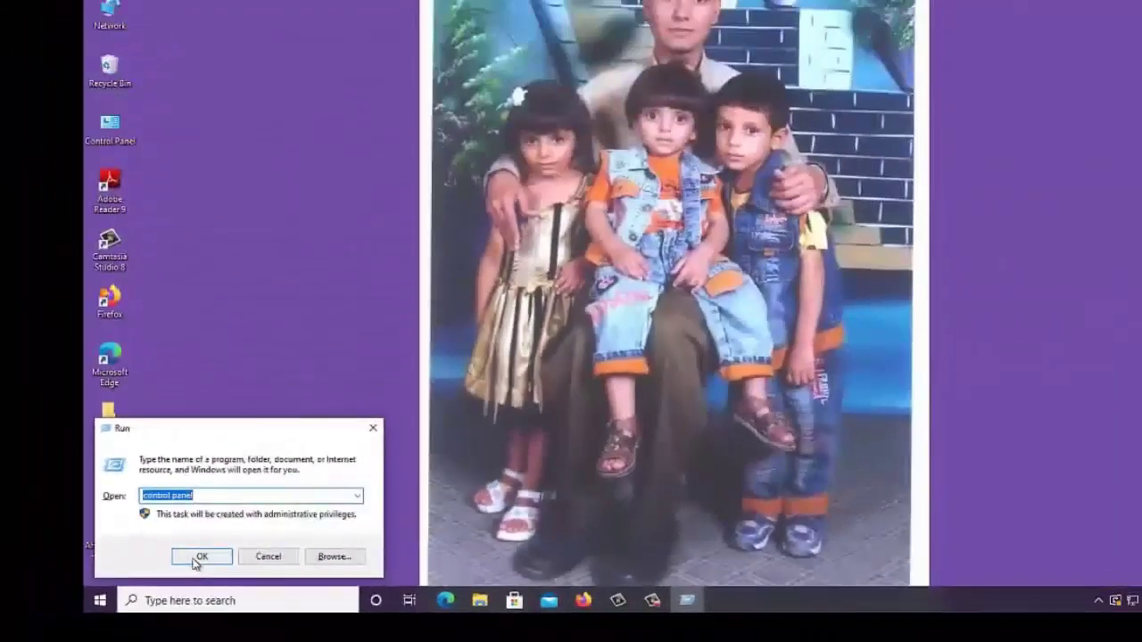
{"action": "left_click", "coordinate": [382, 440]}
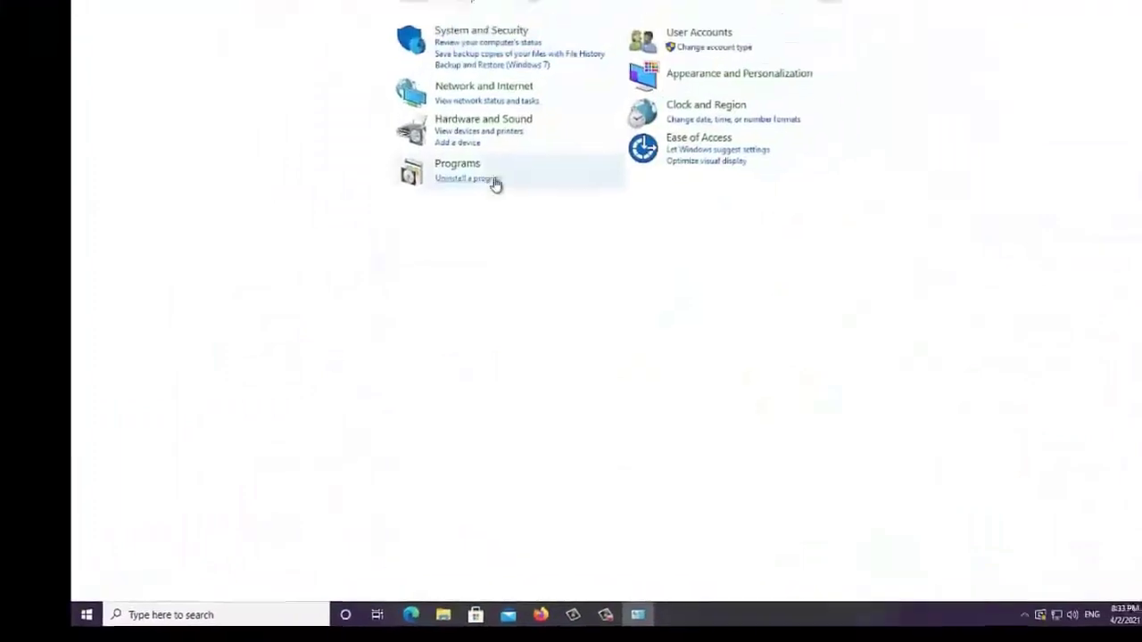
{"action": "left_click", "coordinate": [1077, 4]}
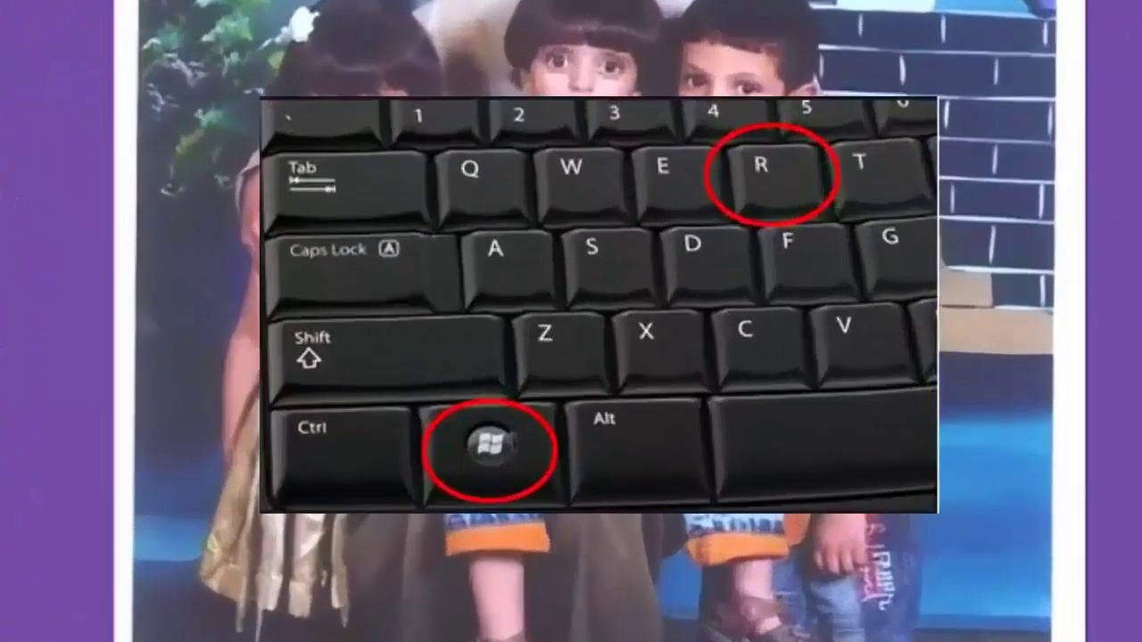
{"action": "key", "text": "super+r"}
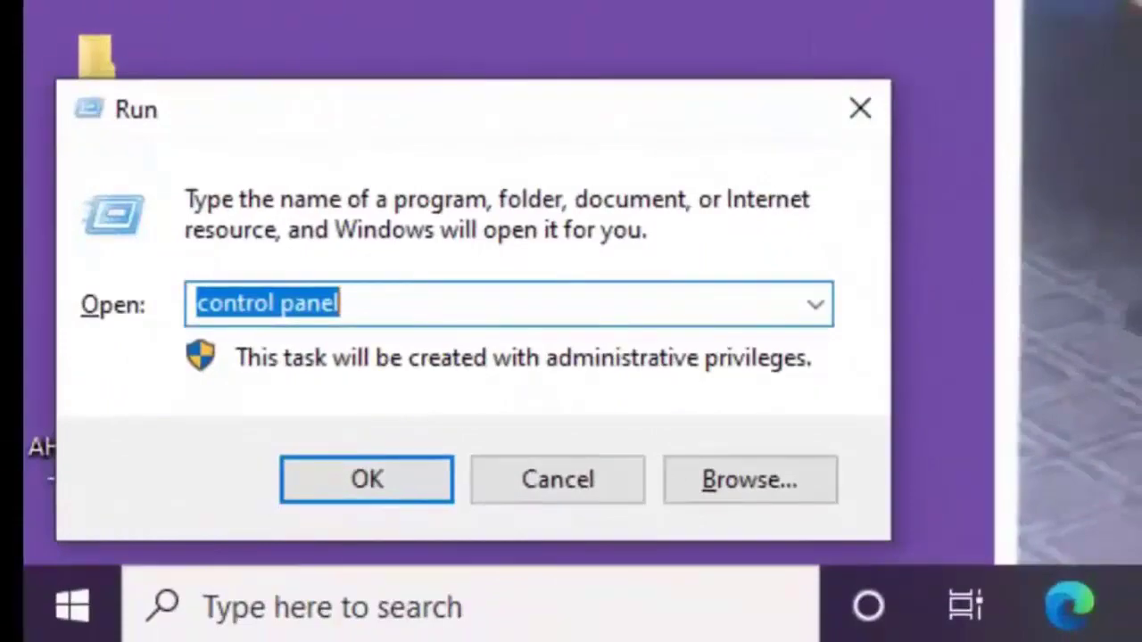
Step: Launch Command Prompt via cmd and run the 'control panel' command in it
{"action": "type", "text": "cm"}
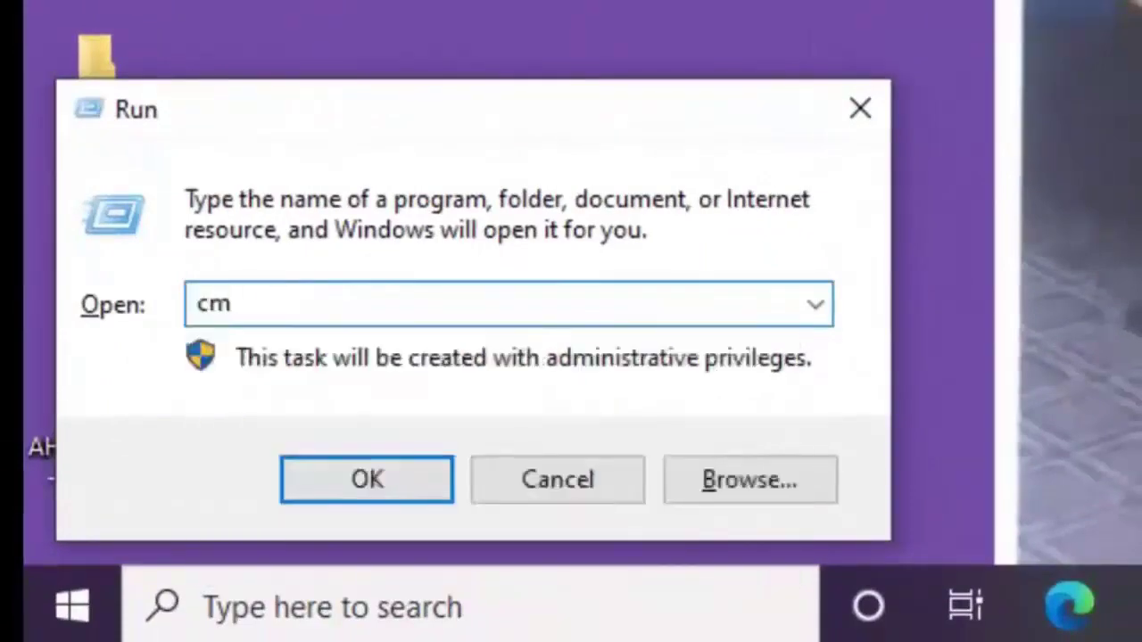
{"action": "type", "text": "d"}
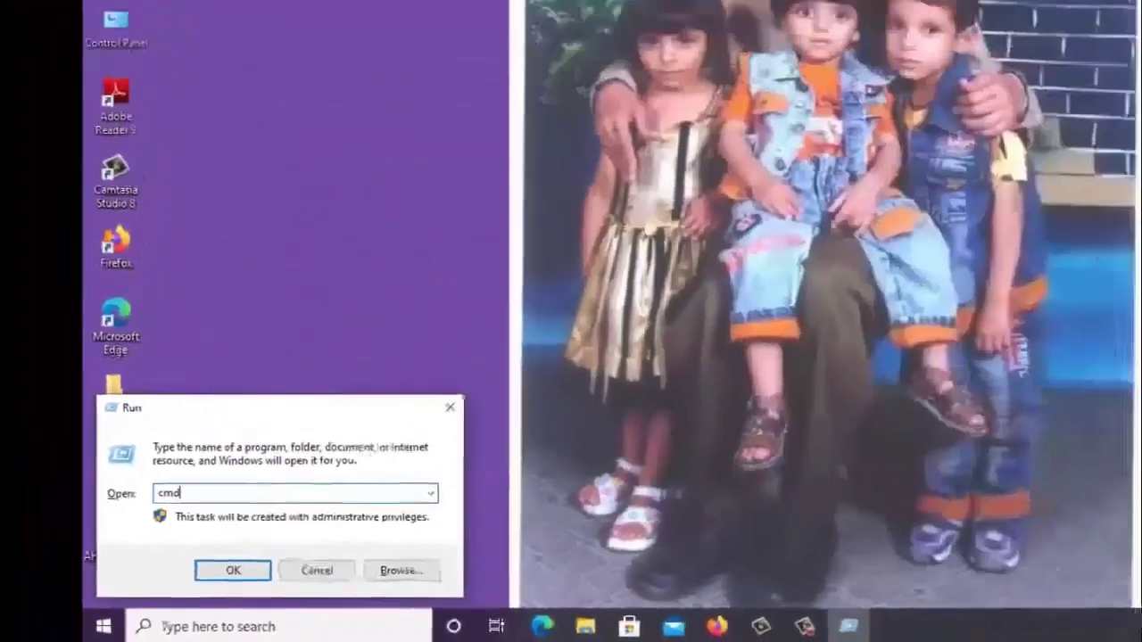
{"action": "key", "text": "Return"}
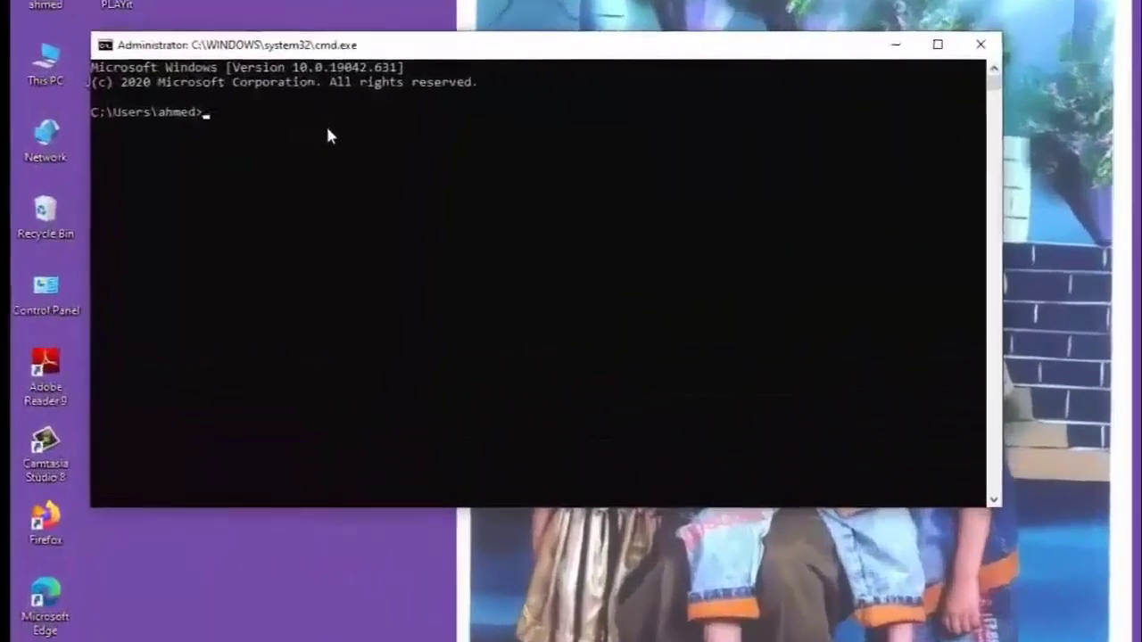
{"action": "type", "text": "control panel"}
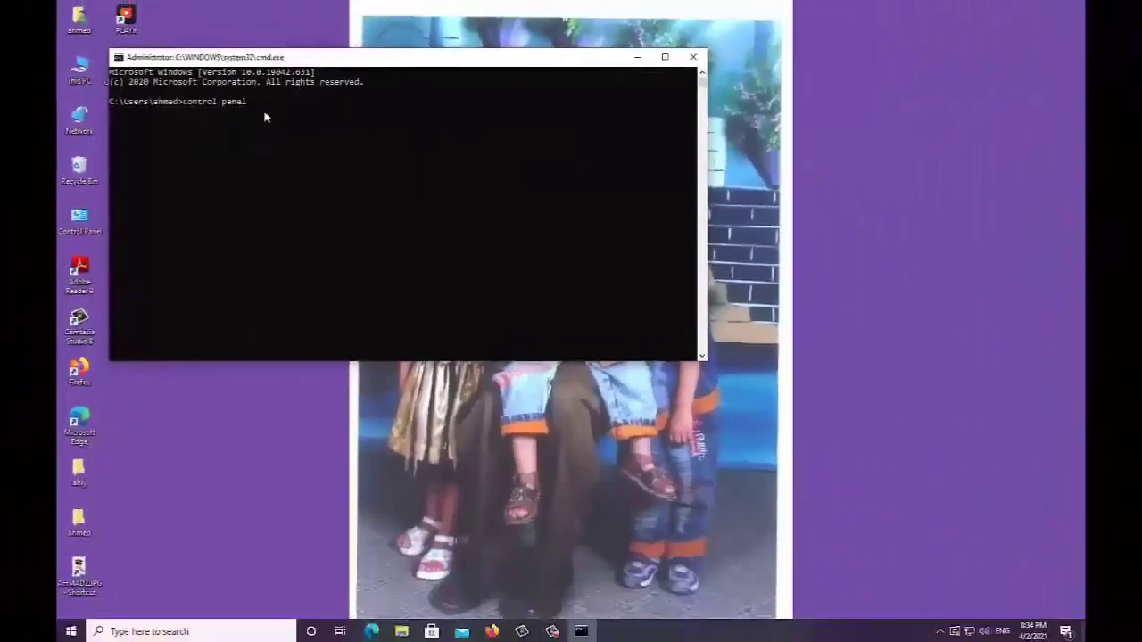
{"action": "key", "text": "Return"}
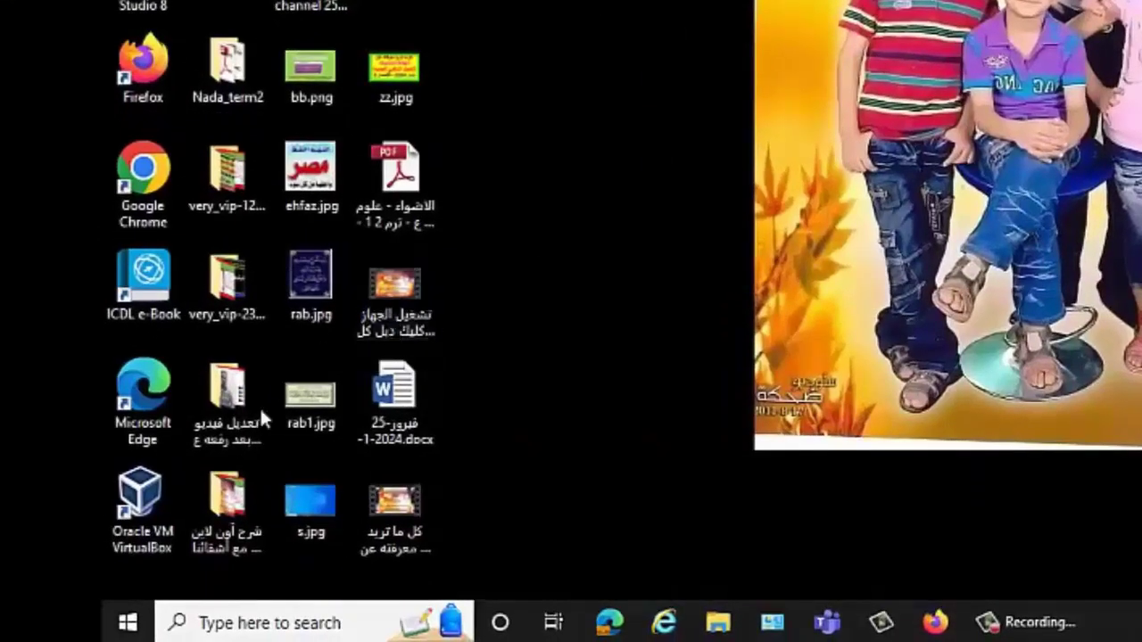
Step: Expand Windows System in Start and pin Control Panel as a Start tile
{"action": "key", "text": "super"}
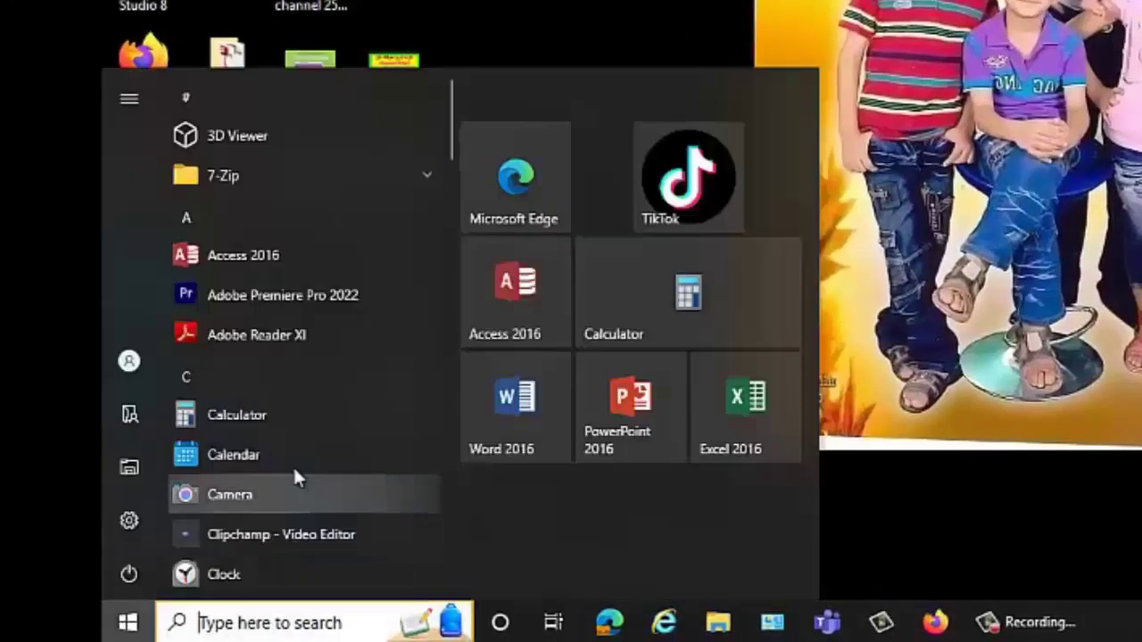
{"action": "left_click_drag", "start_coordinate": [450, 145], "coordinate": [427, 575]}
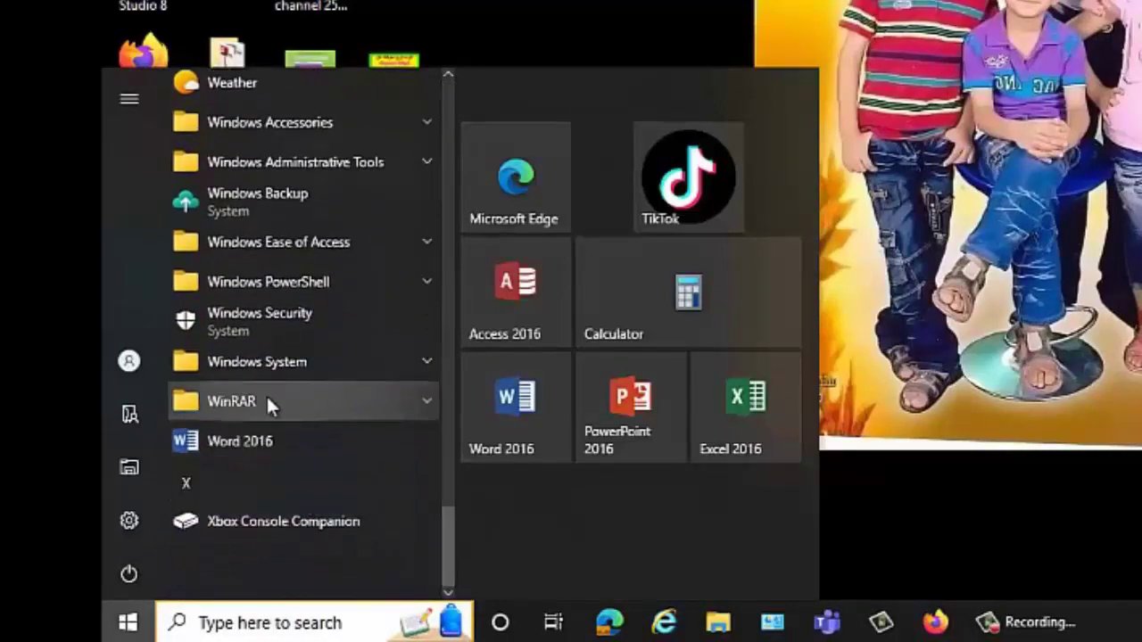
{"action": "left_click", "coordinate": [308, 366]}
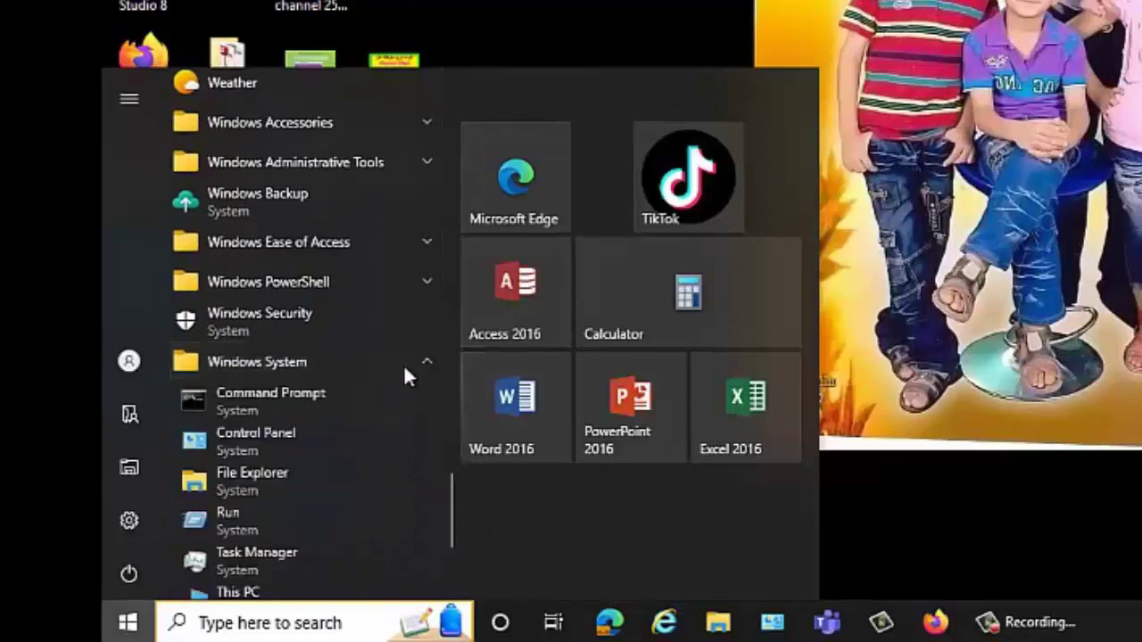
{"action": "right_click", "coordinate": [266, 432]}
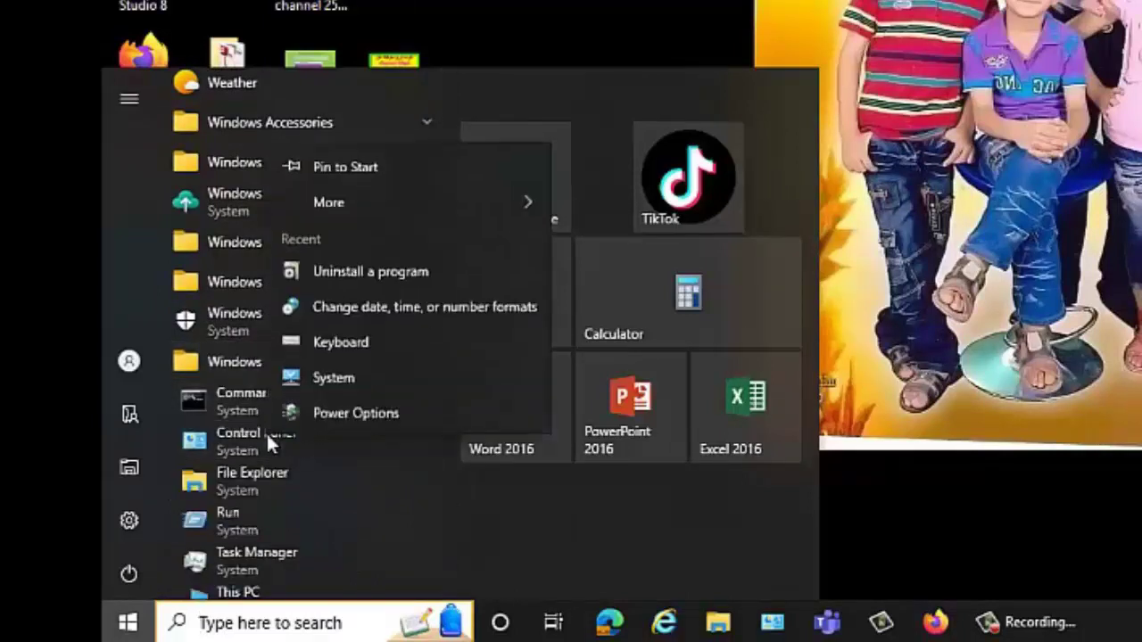
{"action": "left_click", "coordinate": [373, 165]}
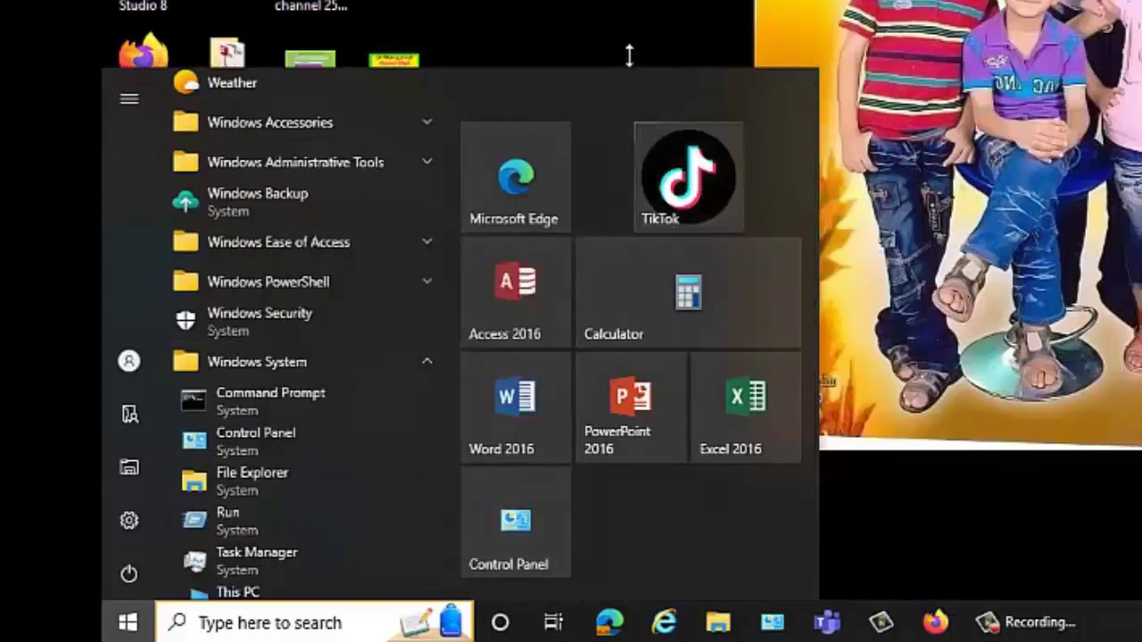
Step: Pin Control Panel to the taskbar, move its icon left, and close Start
{"action": "scroll", "coordinate": [499, 303], "scroll_direction": "down", "scroll_amount": 3}
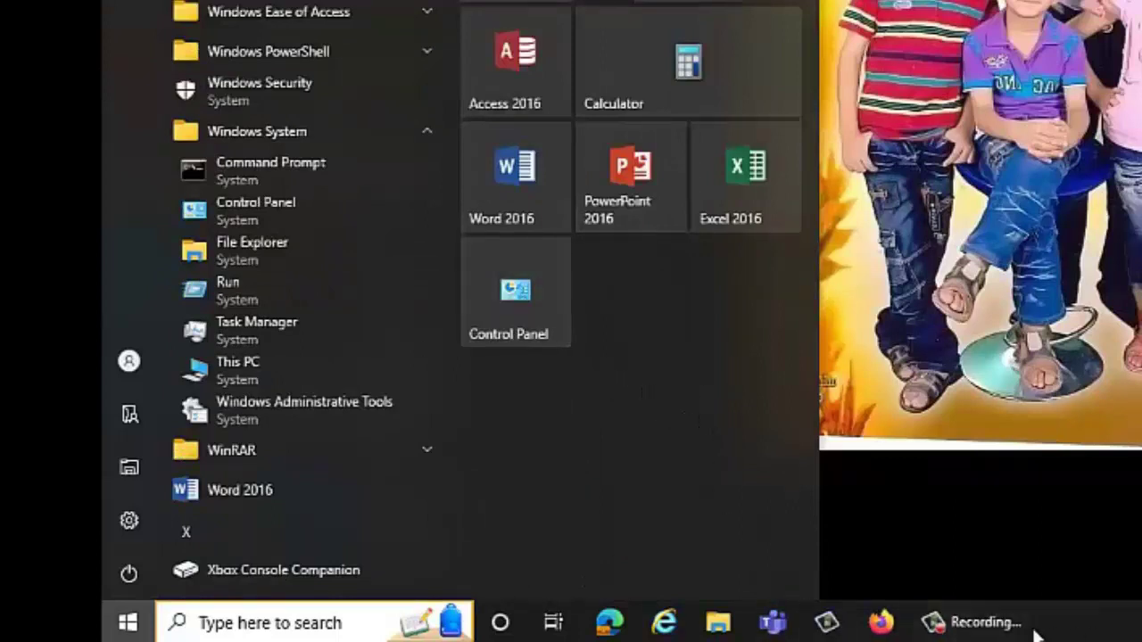
{"action": "right_click", "coordinate": [283, 208]}
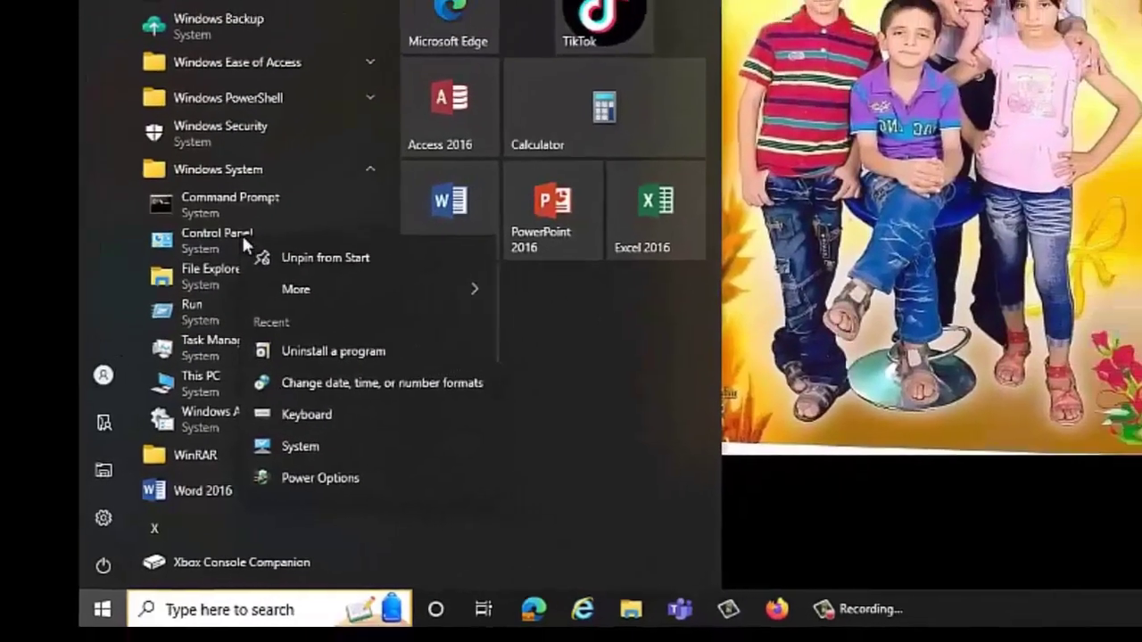
{"action": "mouse_move", "coordinate": [354, 270]}
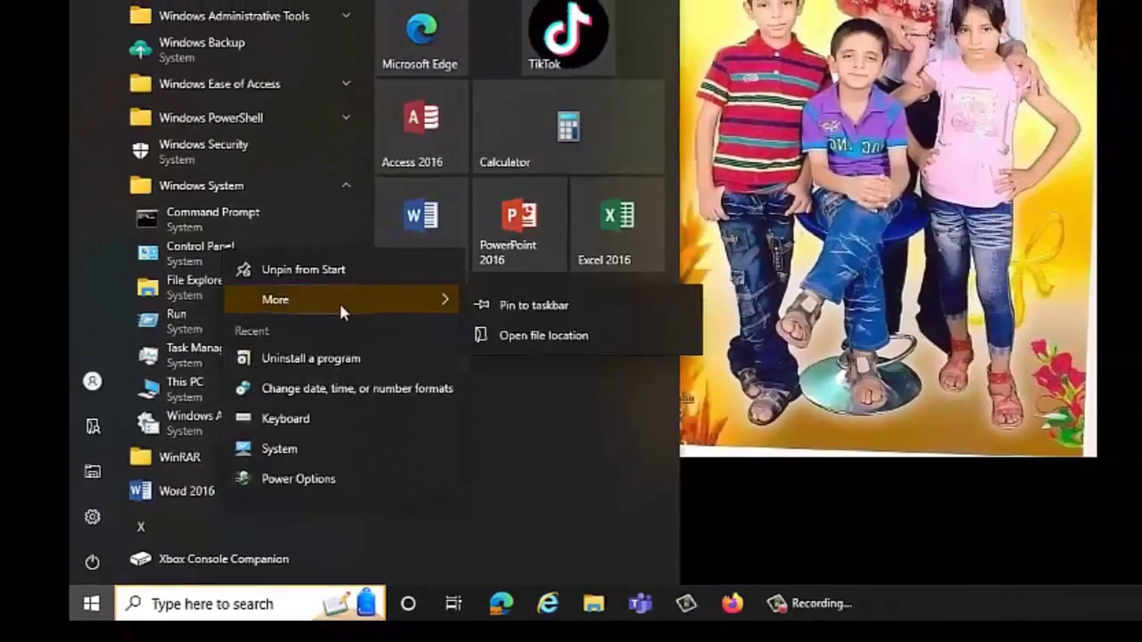
{"action": "left_click", "coordinate": [535, 308]}
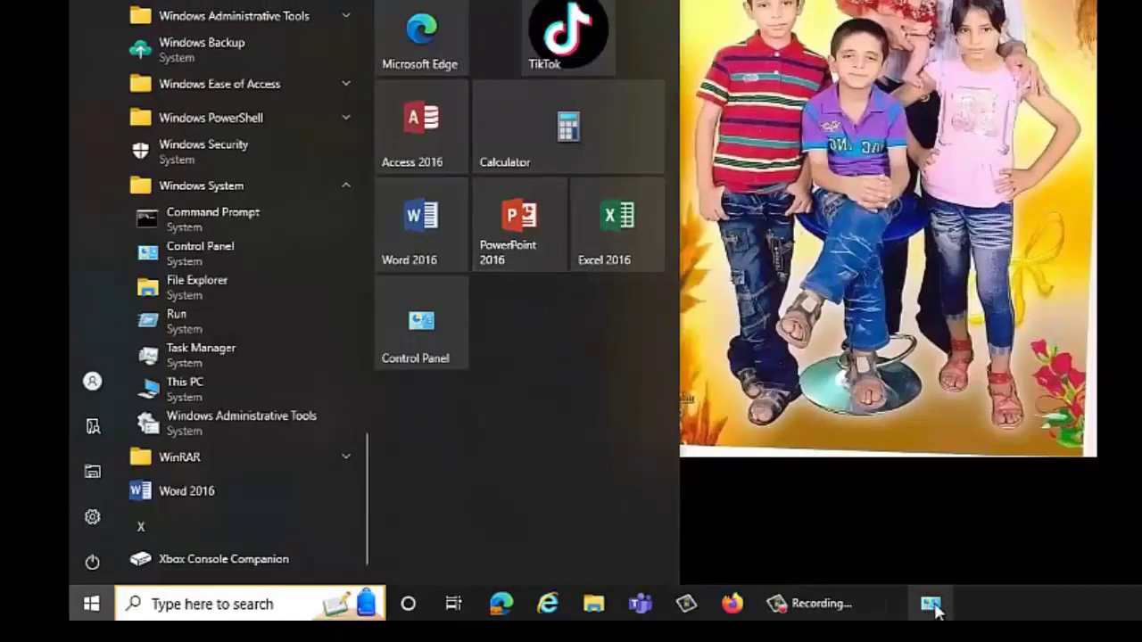
{"action": "left_click_drag", "start_coordinate": [934, 608], "coordinate": [735, 607]}
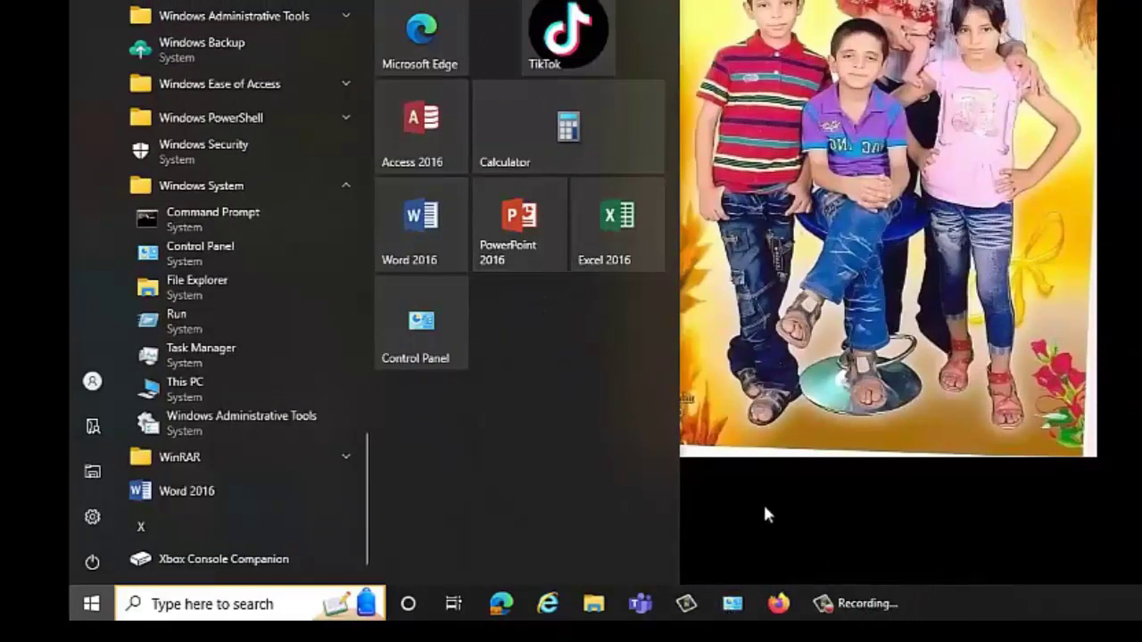
{"action": "right_click", "coordinate": [733, 607]}
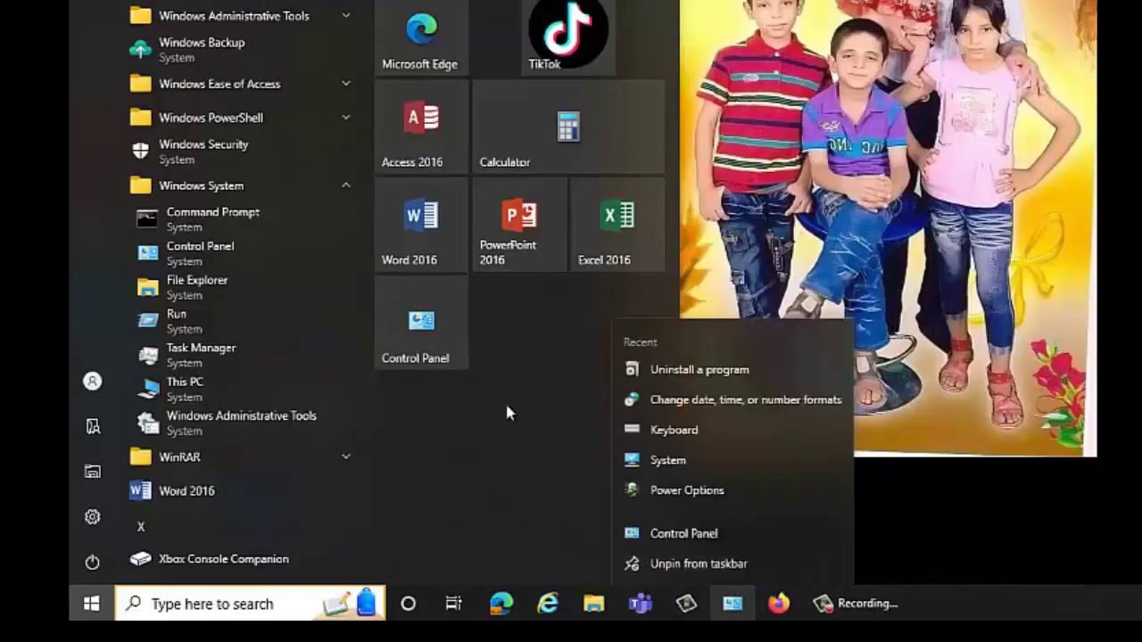
{"action": "right_click", "coordinate": [437, 335]}
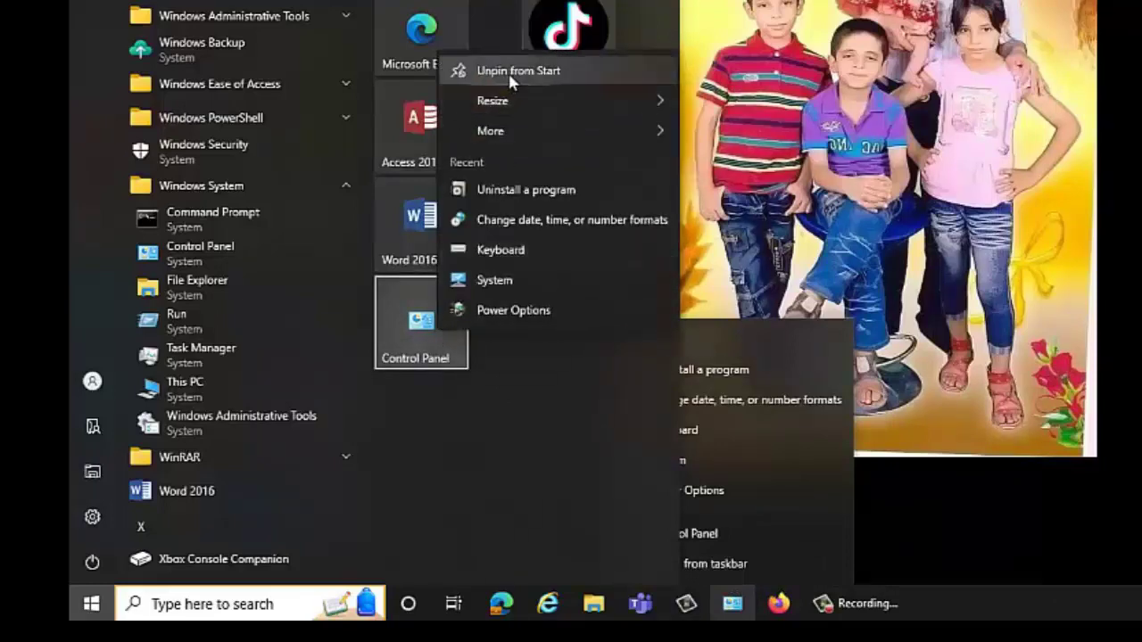
{"action": "key", "text": "Escape"}
{"action": "key", "text": "Escape"}
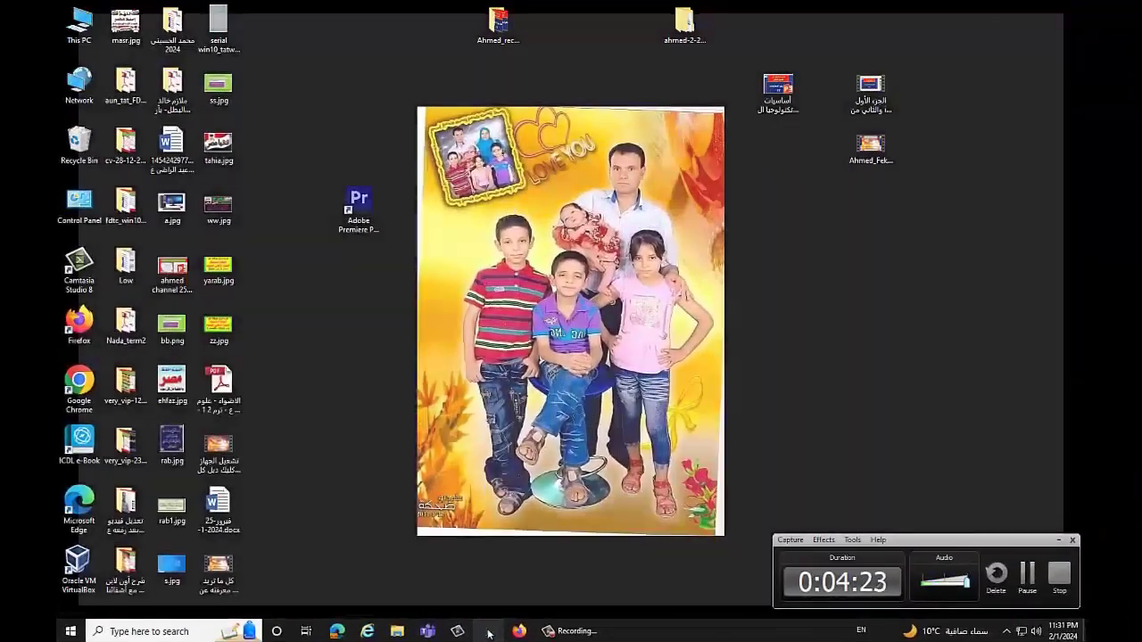
{"action": "left_click", "coordinate": [732, 603]}
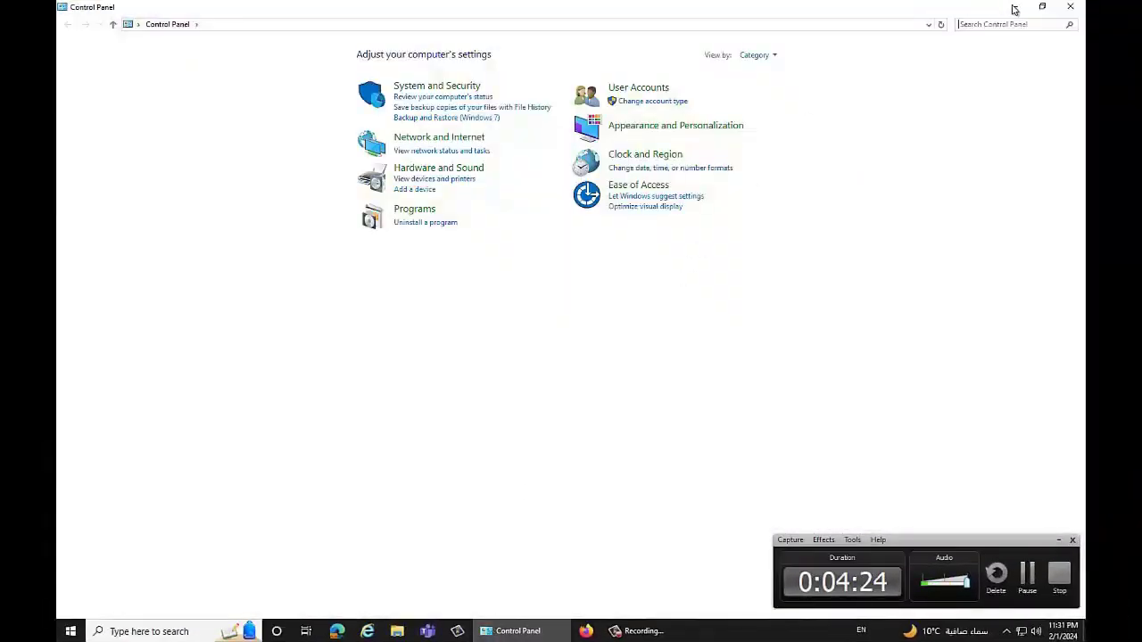
{"action": "left_click", "coordinate": [1071, 7]}
{"action": "left_click", "coordinate": [60, 632]}
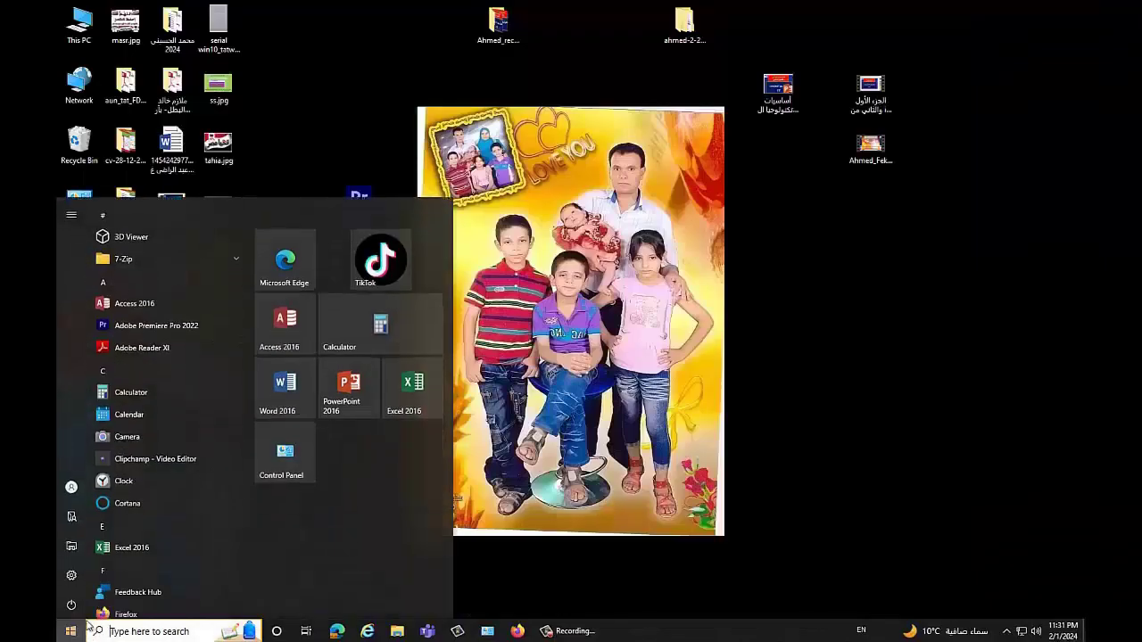
{"action": "left_click", "coordinate": [277, 468]}
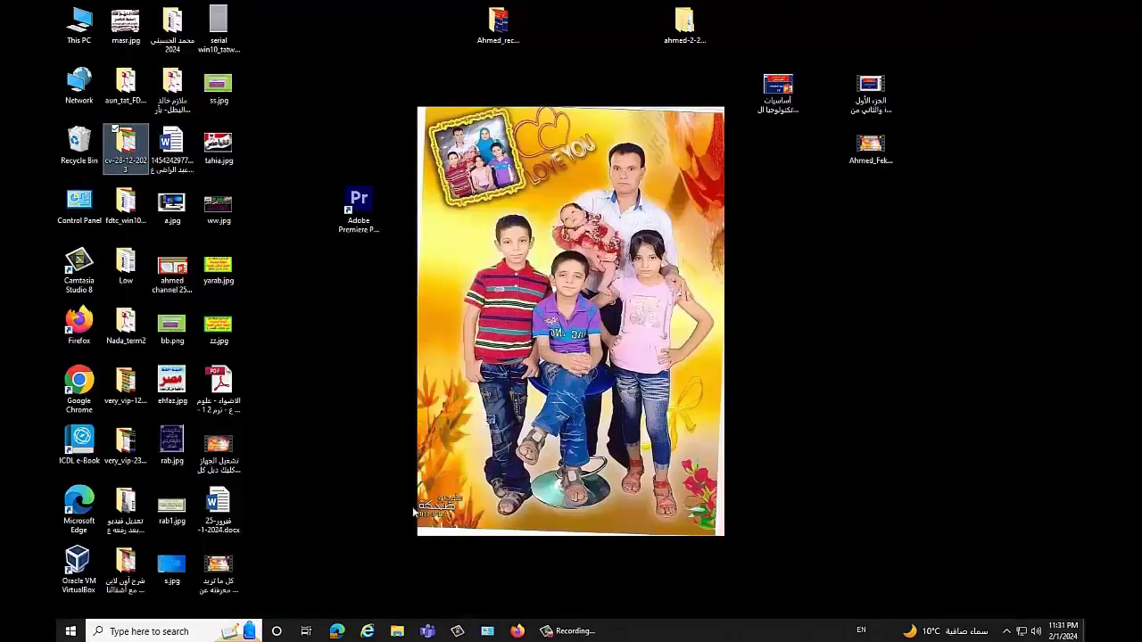
{"action": "left_click", "coordinate": [397, 632]}
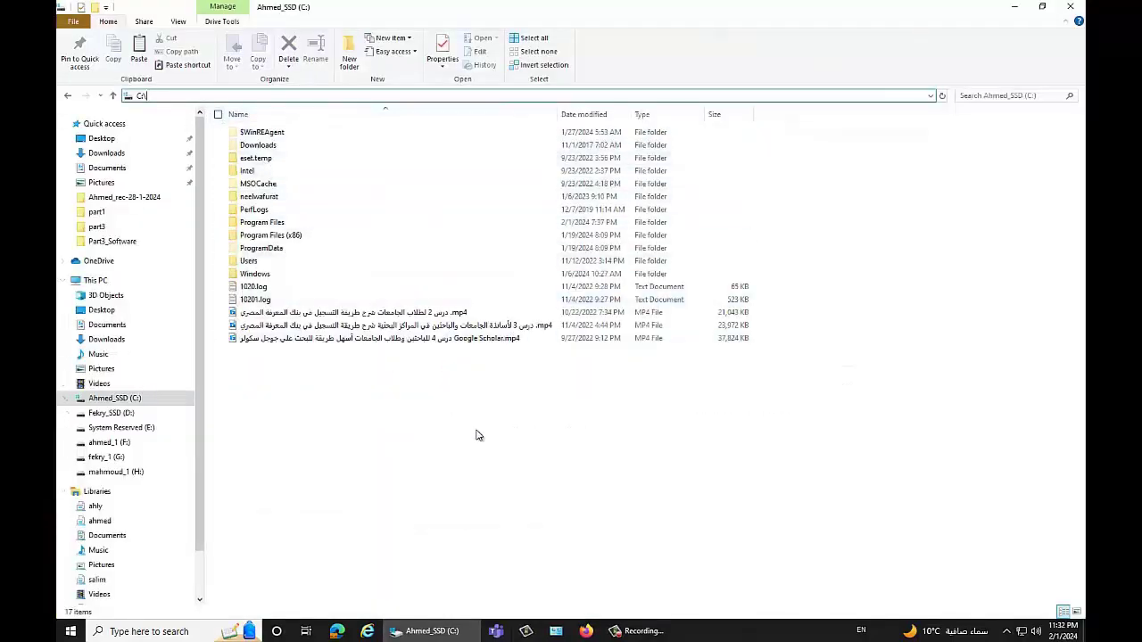
Step: Go to C:\Windows\System32, search for control, and run control.exe
{"action": "type", "text": "windows"}
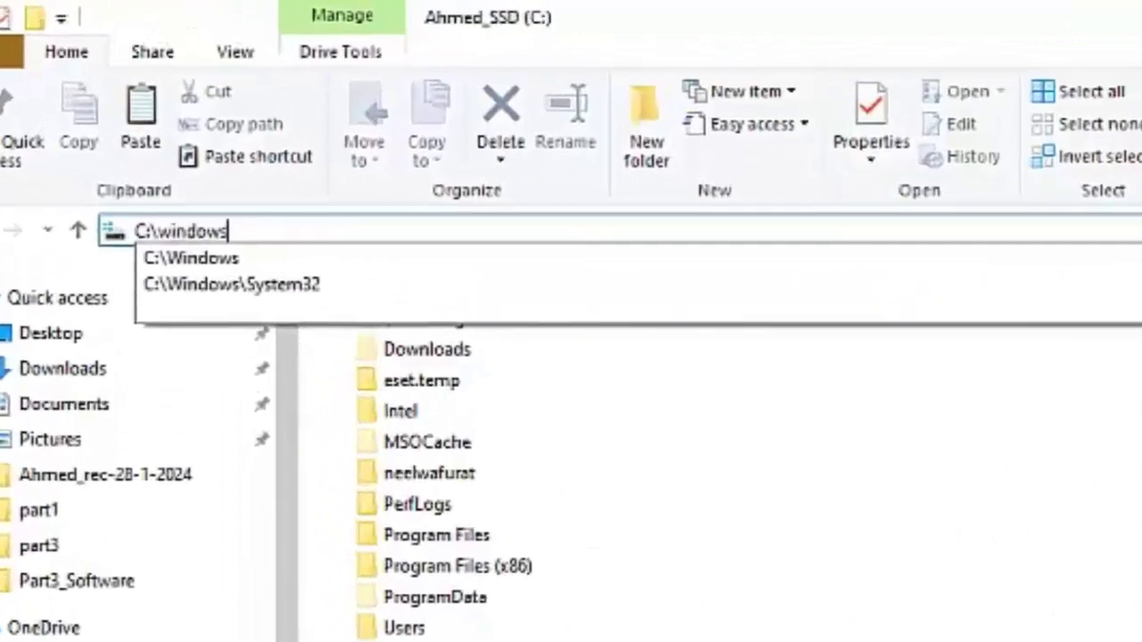
{"action": "left_click", "coordinate": [275, 293]}
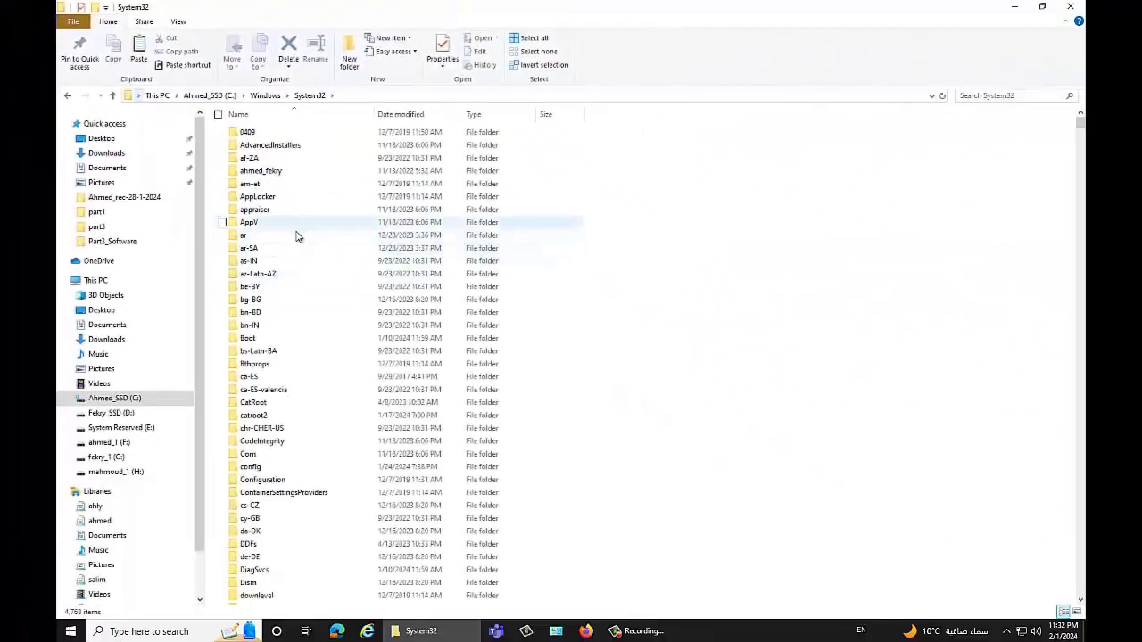
{"action": "scroll", "coordinate": [393, 419], "scroll_direction": "down", "scroll_amount": 8}
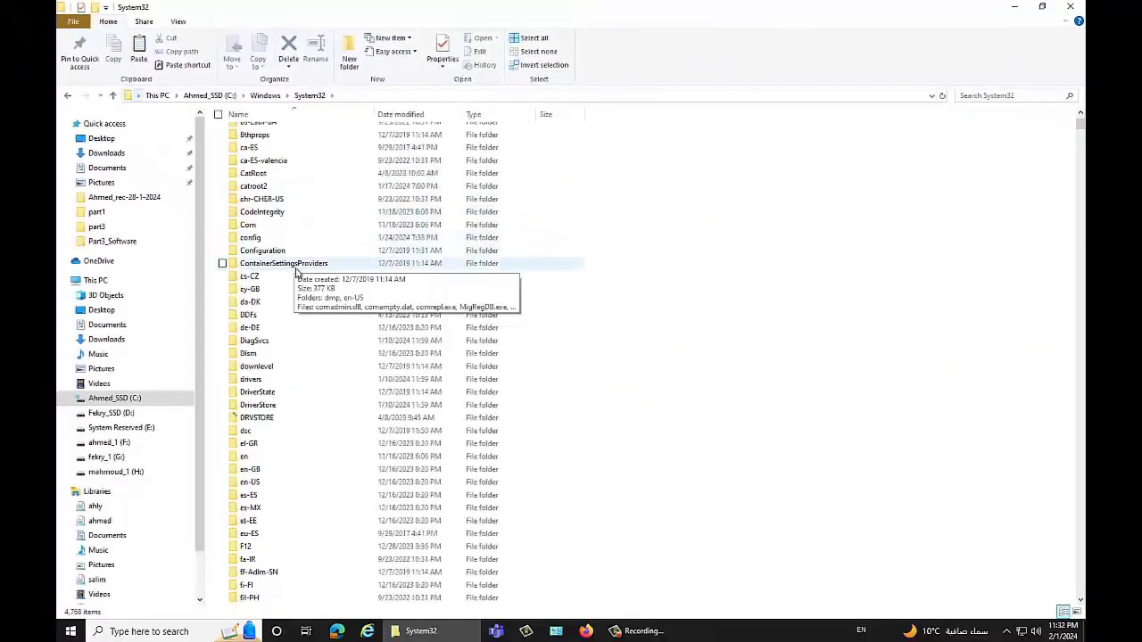
{"action": "scroll", "coordinate": [297, 278], "scroll_direction": "down", "scroll_amount": 8}
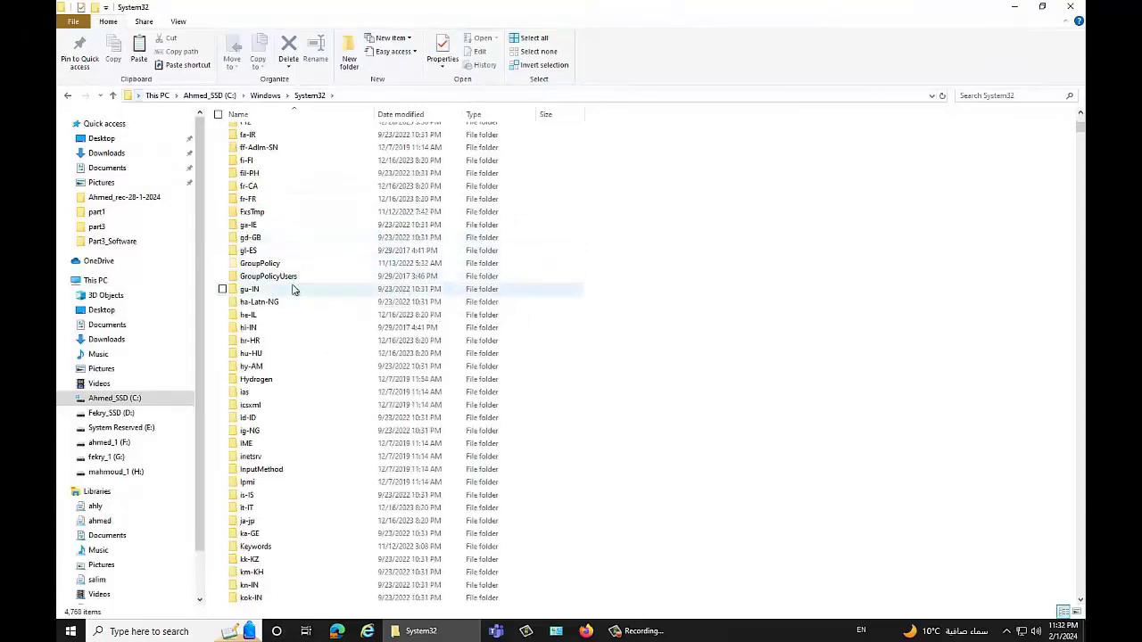
{"action": "left_click", "coordinate": [991, 95]}
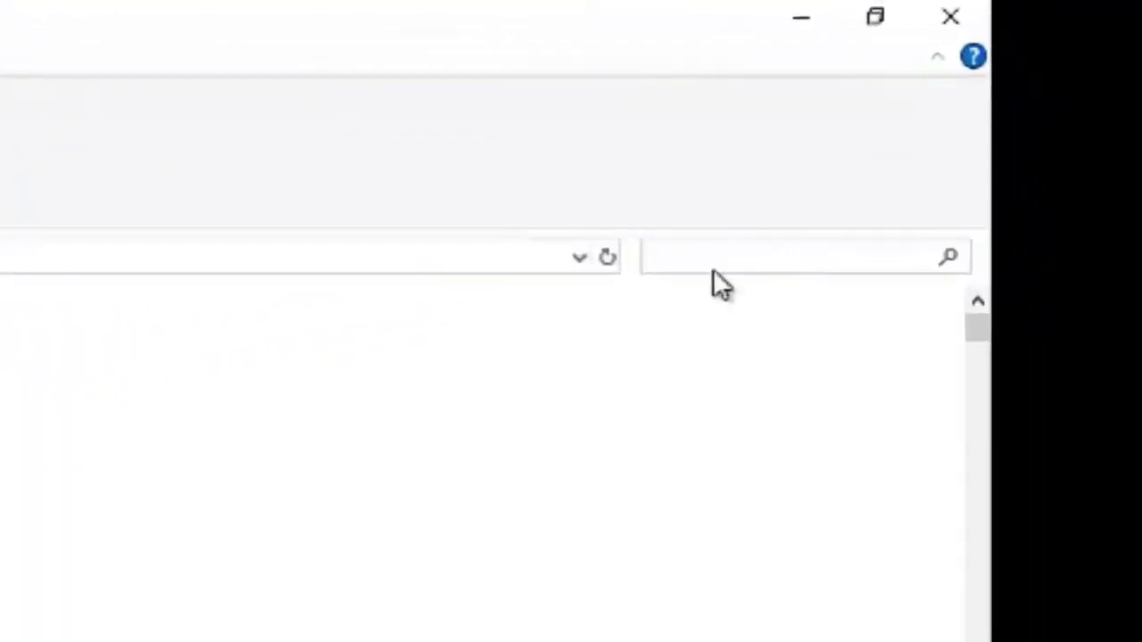
{"action": "type", "text": "control"}
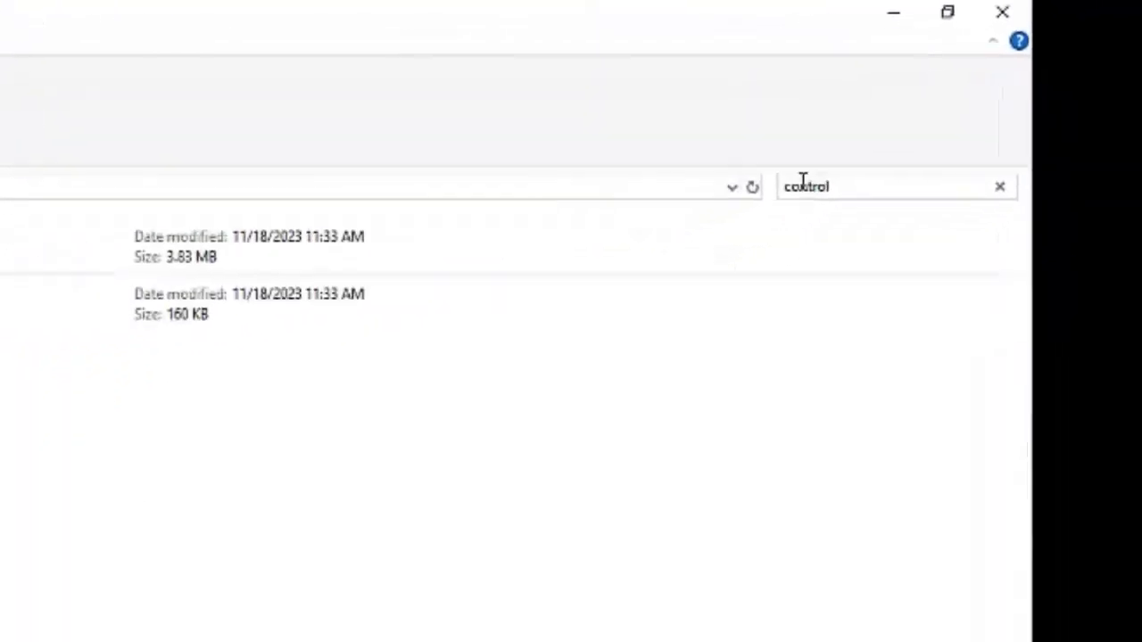
{"action": "double_click", "coordinate": [262, 187]}
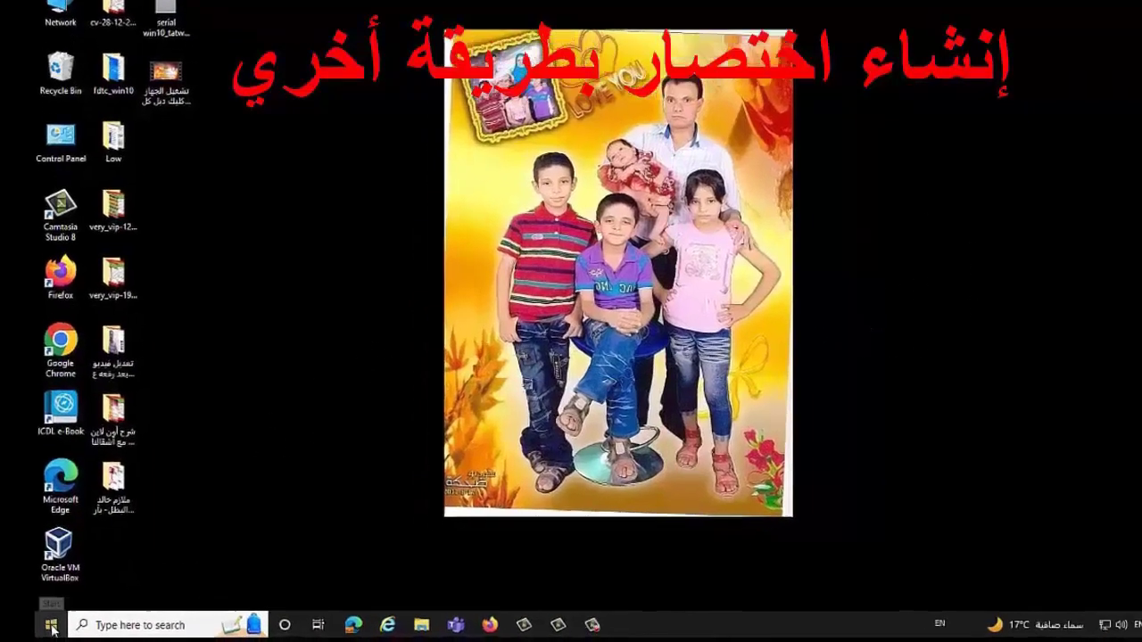
Step: Drag Control Panel from Start's Windows System folder to the desktop and open the new shortcut
{"action": "key", "text": "super"}
{"action": "scroll", "coordinate": [205, 500], "scroll_direction": "down", "scroll_amount": 15}
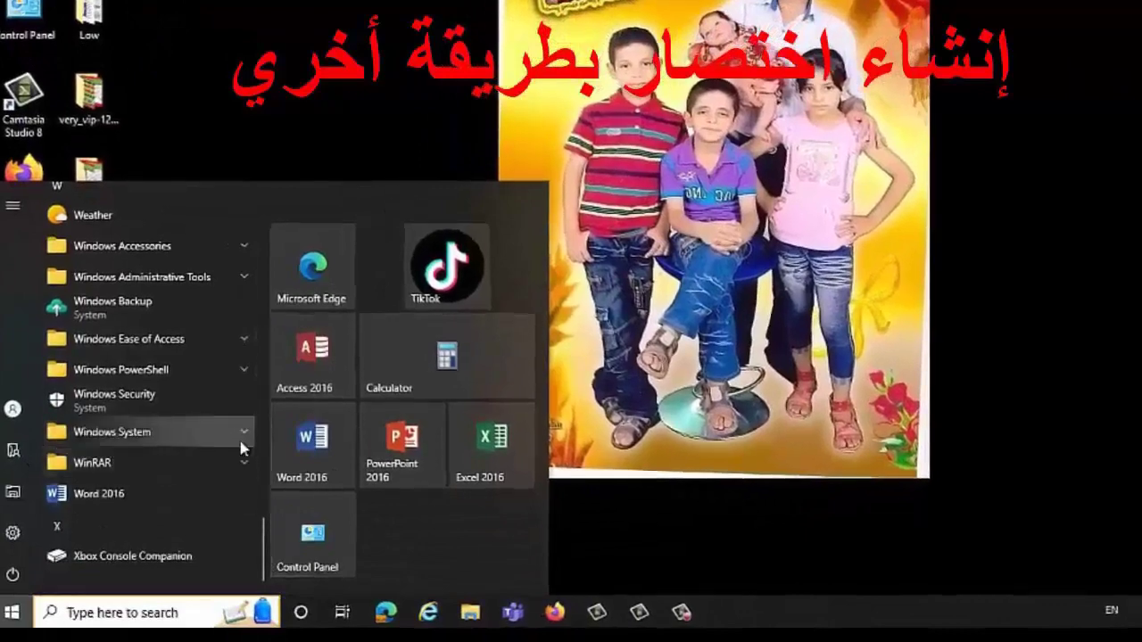
{"action": "left_click", "coordinate": [243, 436]}
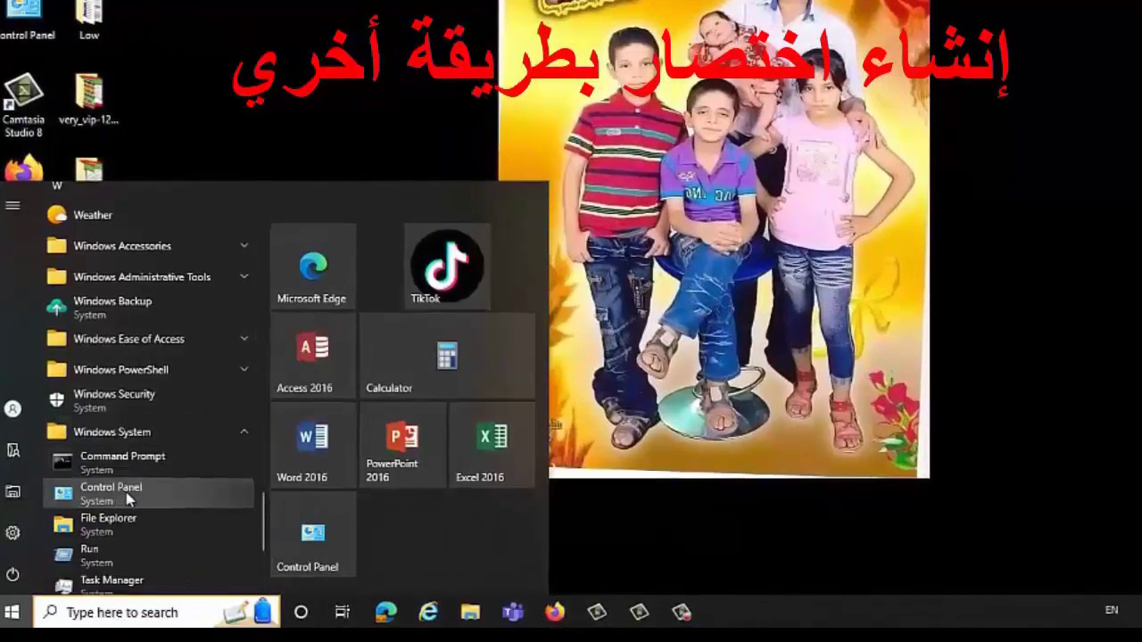
{"action": "left_click_drag", "start_coordinate": [113, 492], "coordinate": [927, 312]}
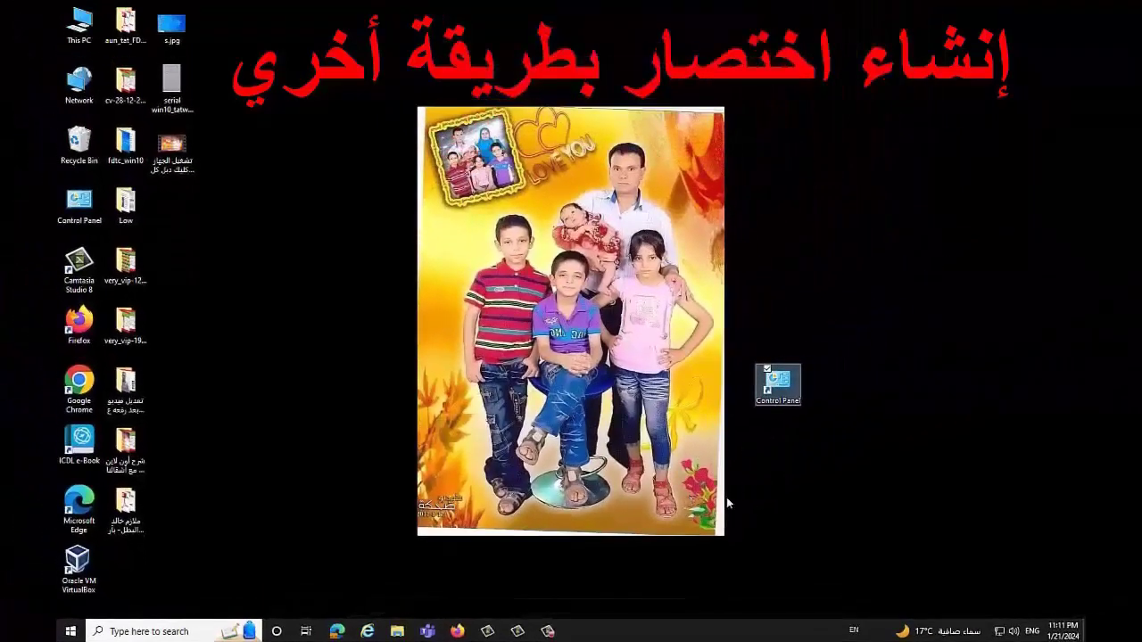
{"action": "double_click", "coordinate": [778, 385]}
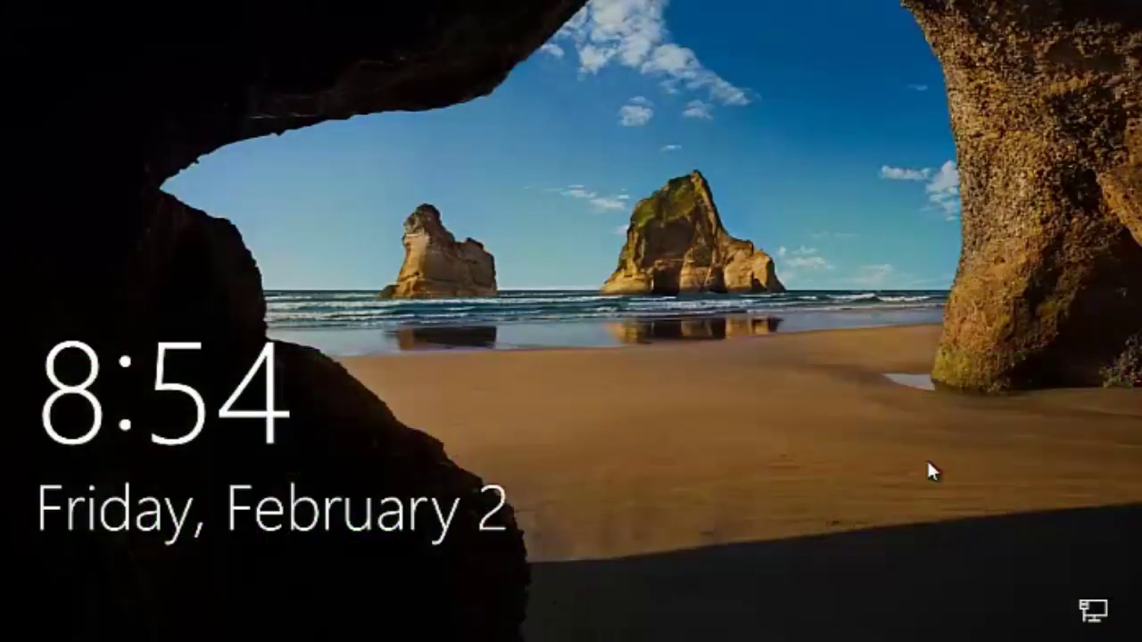
Step: Sign in past the lock screen by entering the account password
{"action": "left_click", "coordinate": [920, 456]}
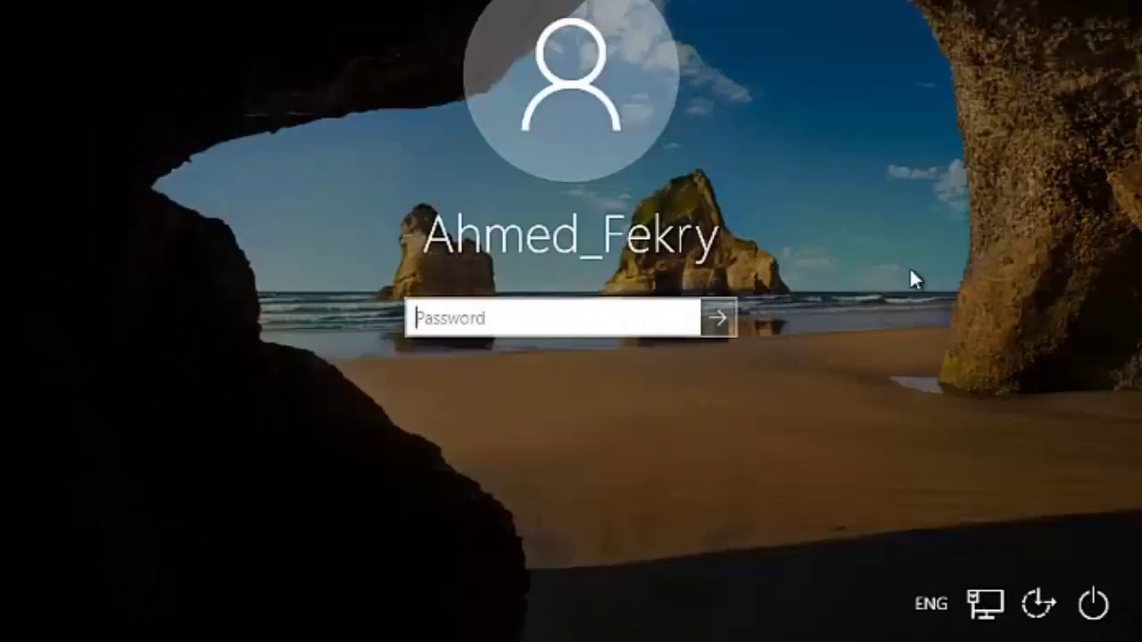
{"action": "type", "text": "••"}
{"action": "key", "text": "Return"}
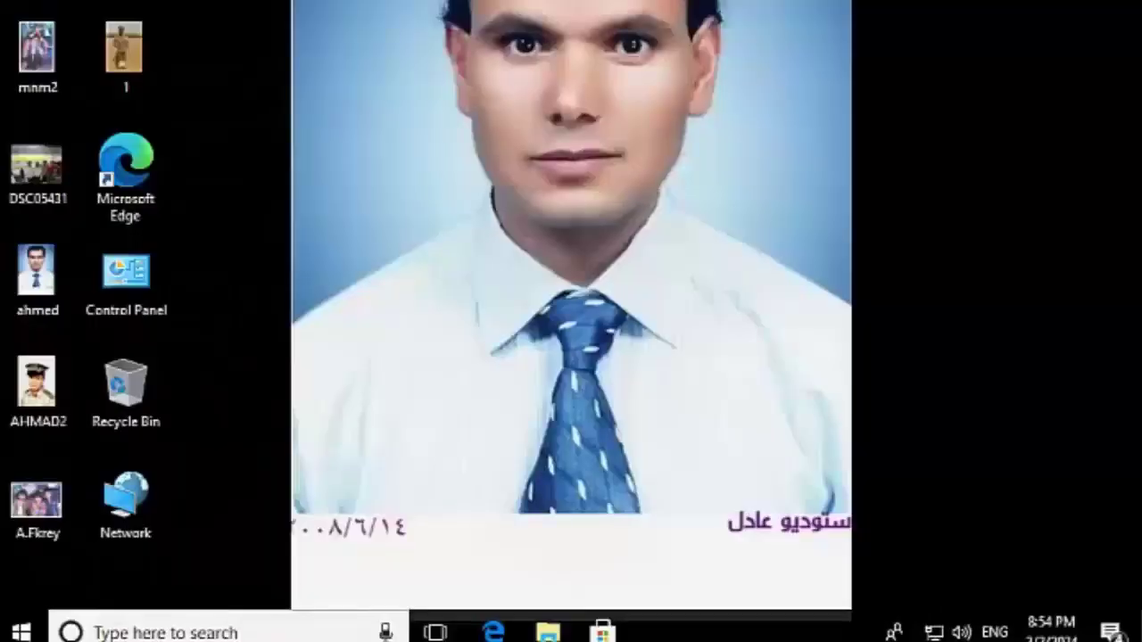
Step: Go to Settings > Accounts > Family & other people and choose Add someone else to this PC
{"action": "left_click", "coordinate": [40, 632]}
{"action": "left_click", "coordinate": [41, 536]}
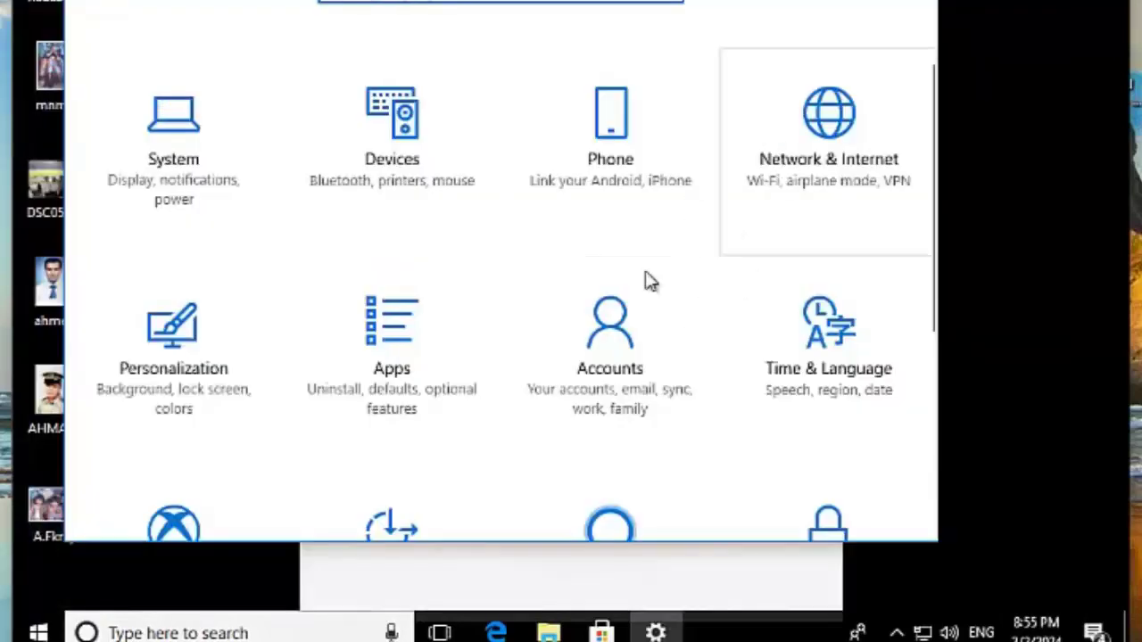
{"action": "left_click", "coordinate": [615, 352]}
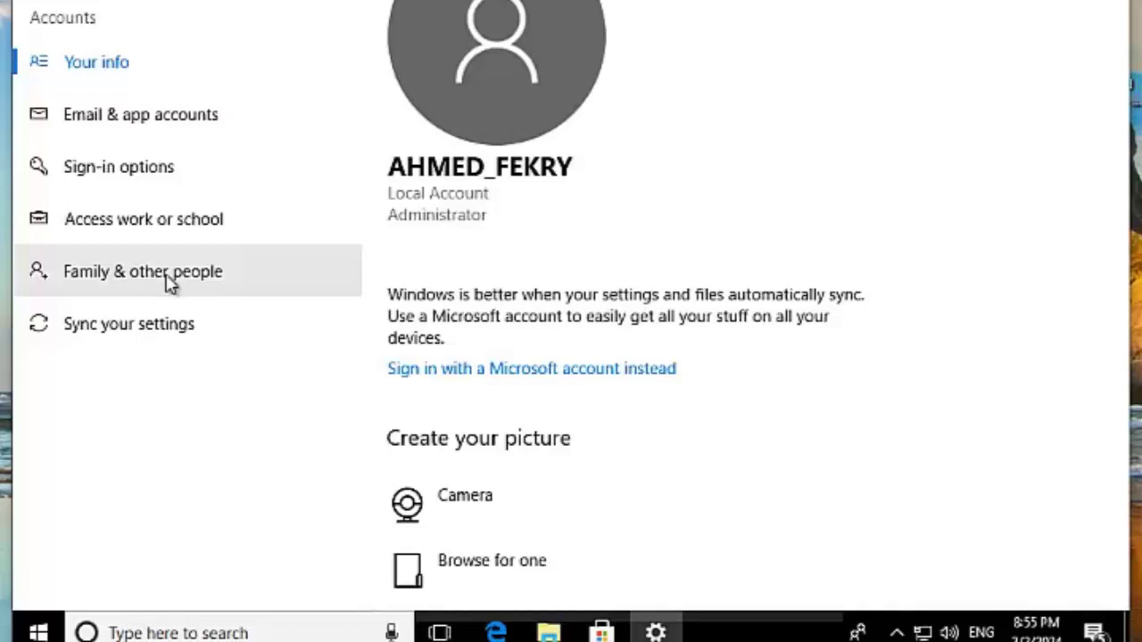
{"action": "left_click", "coordinate": [170, 282]}
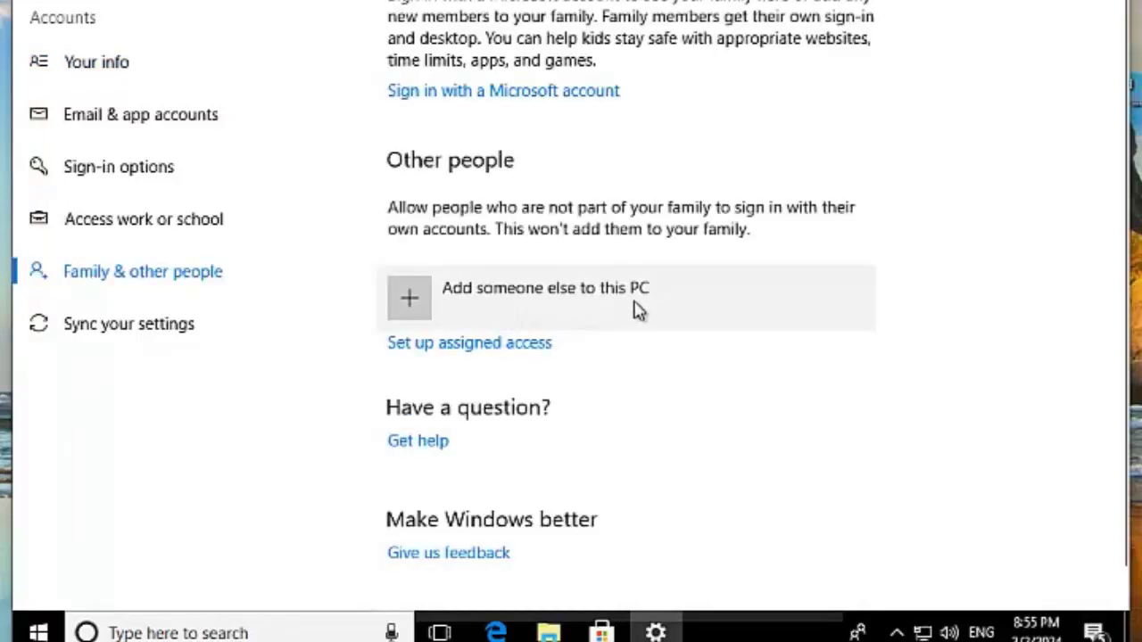
{"action": "left_click", "coordinate": [415, 298]}
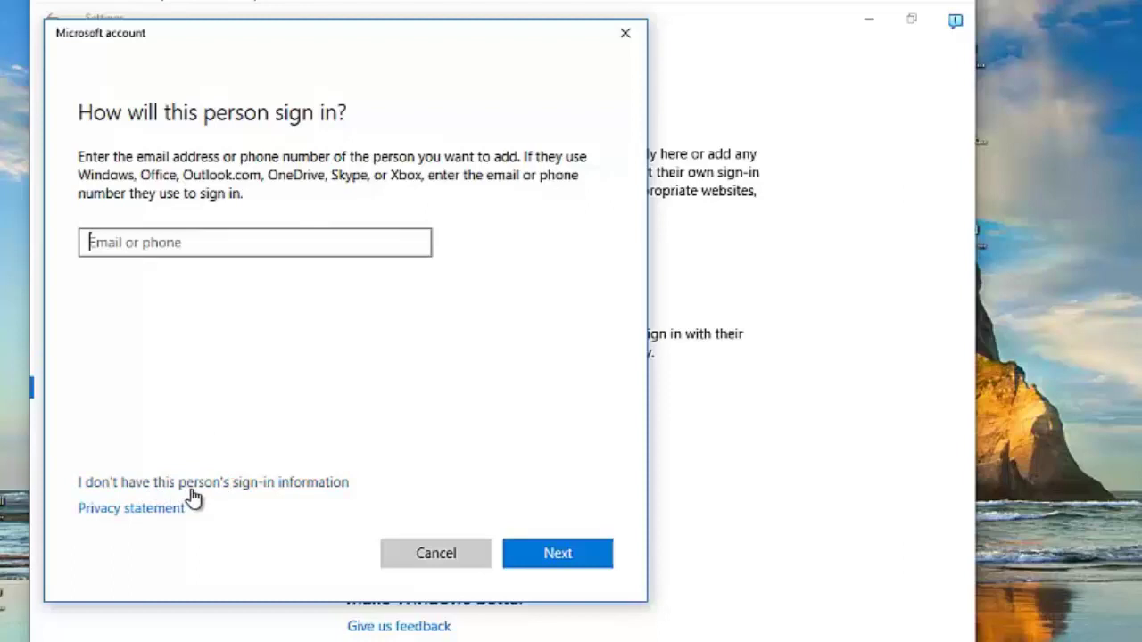
Step: Choose to add a user without a Microsoft account and enter the new local account's user name
{"action": "left_click", "coordinate": [191, 490]}
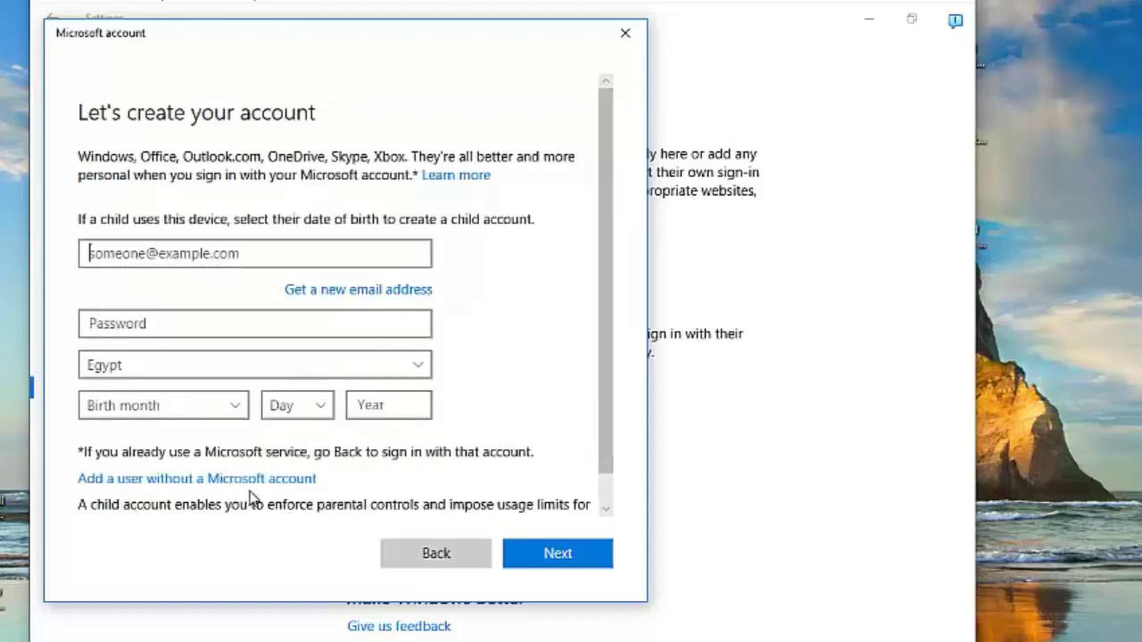
{"action": "left_click", "coordinate": [205, 482]}
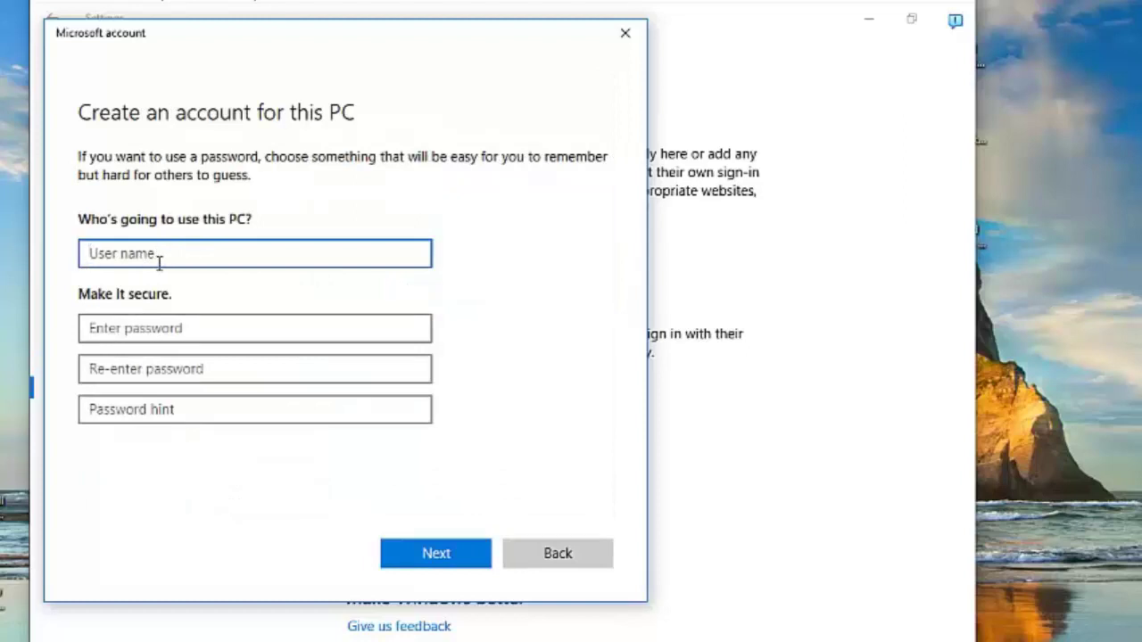
{"action": "type", "text": "nada"}
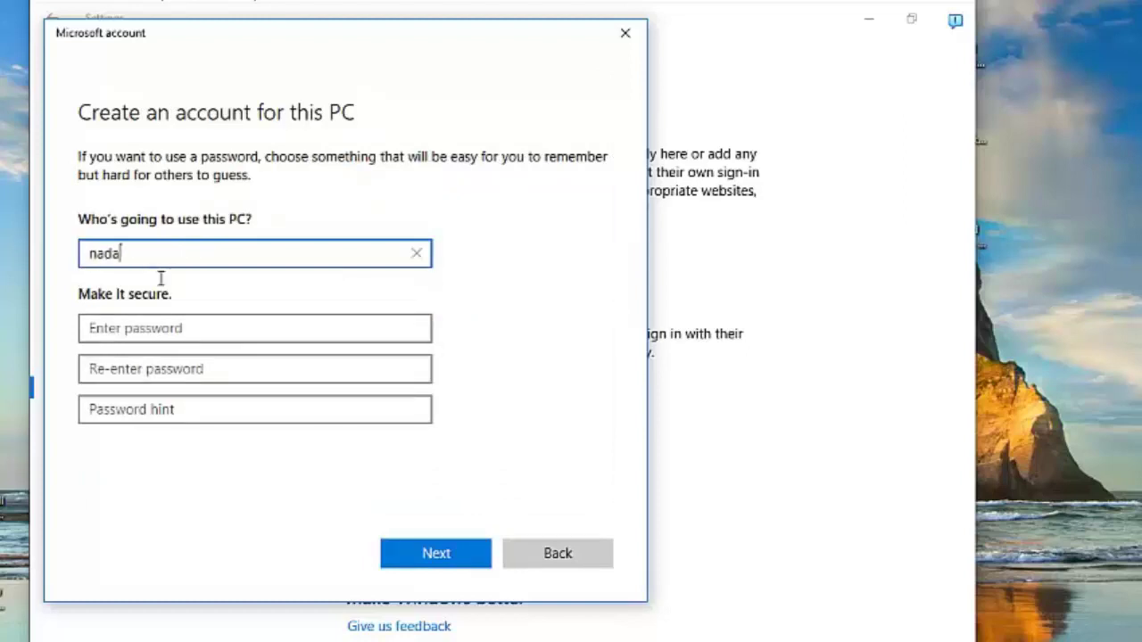
Step: Set and confirm the account password, add a password hint, create the account, then close Settings
{"action": "left_click", "coordinate": [117, 328]}
{"action": "type", "text": "123"}
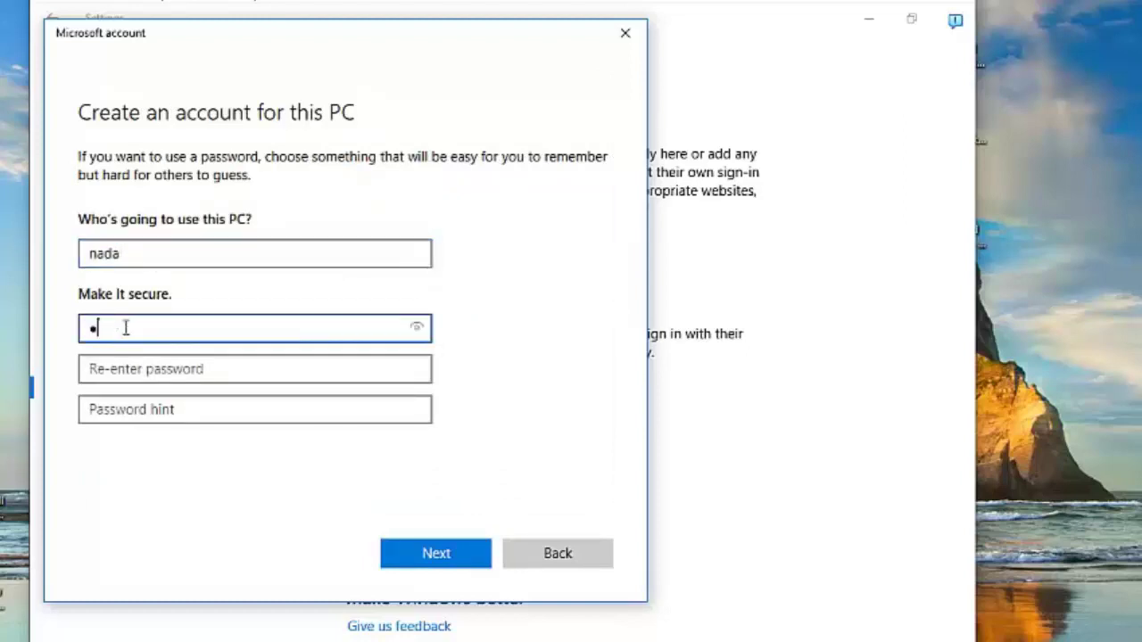
{"action": "left_click", "coordinate": [167, 368]}
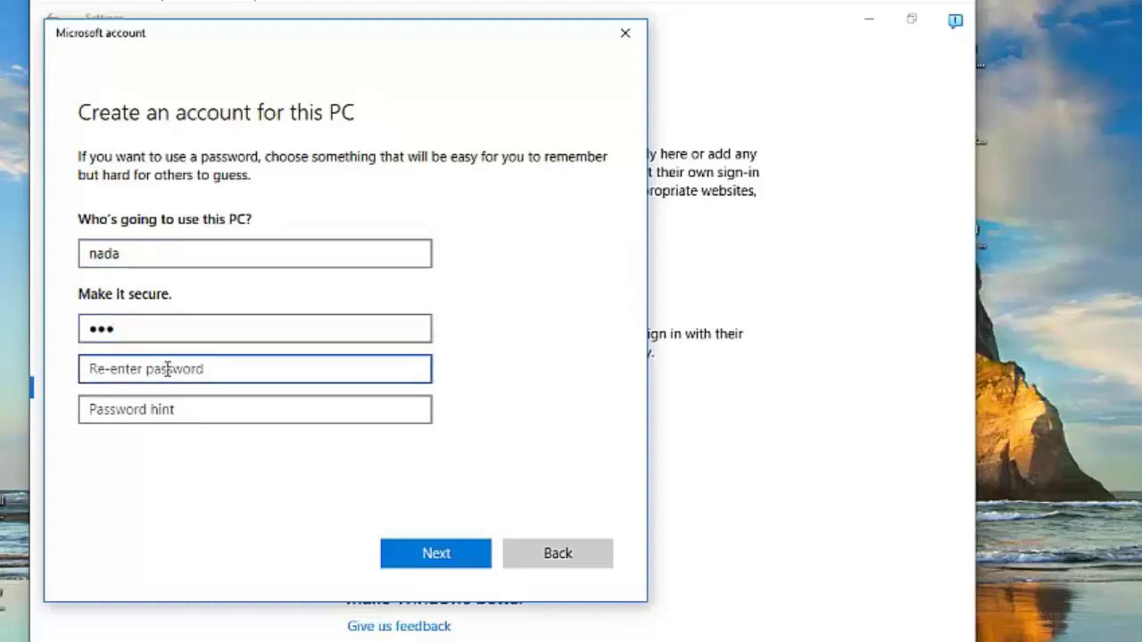
{"action": "type", "text": "123"}
{"action": "left_click", "coordinate": [130, 411]}
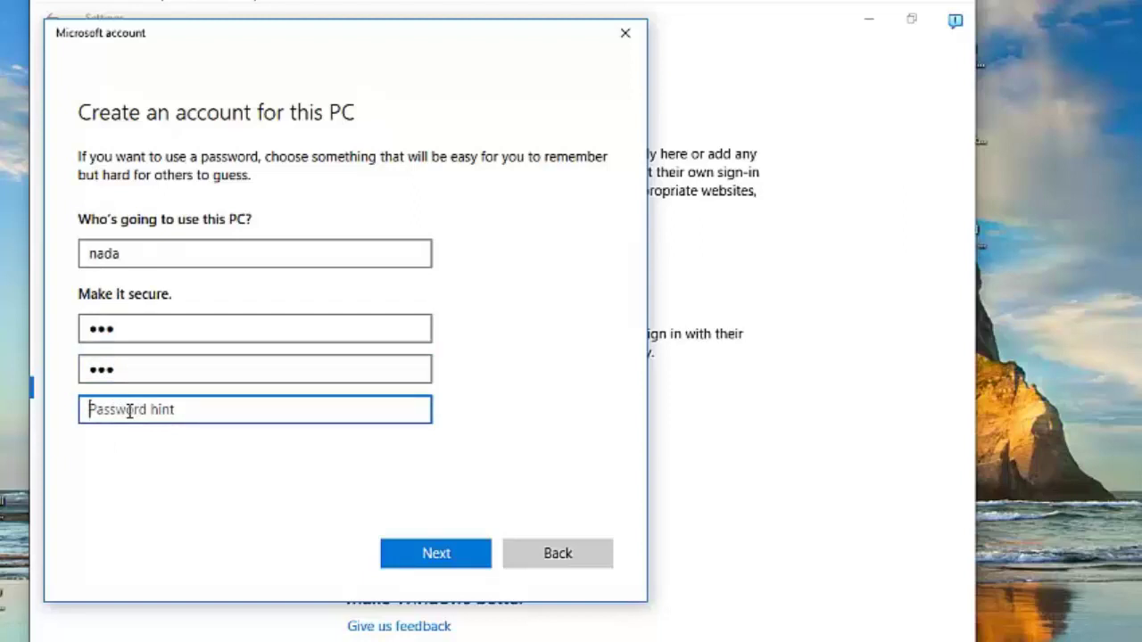
{"action": "type", "text": "lio"}
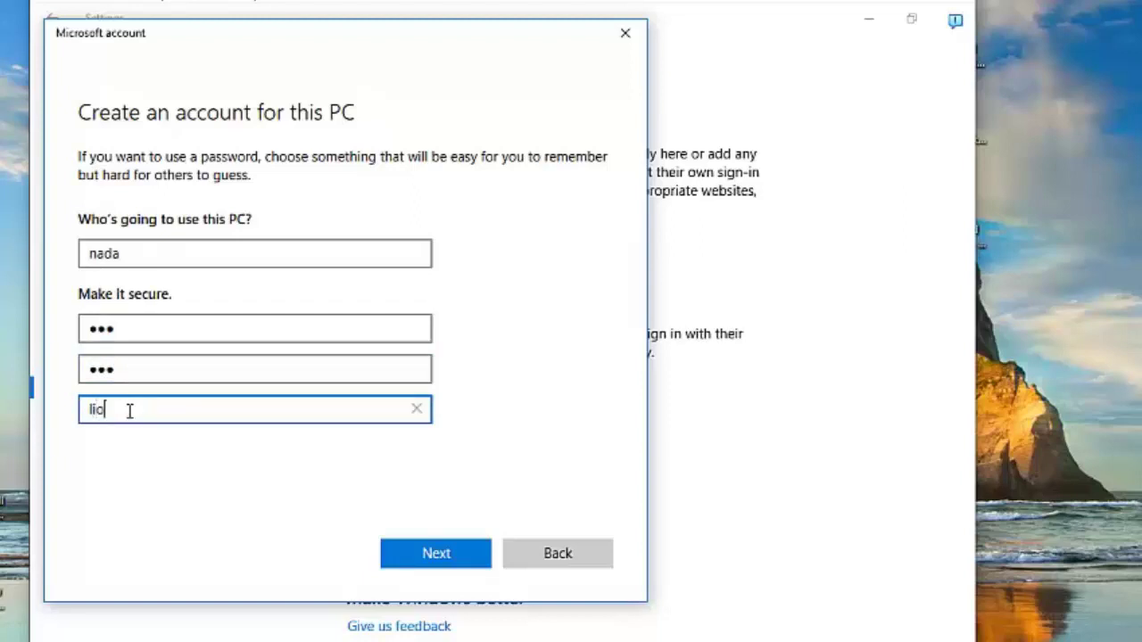
{"action": "type", "text": "n"}
{"action": "left_click", "coordinate": [437, 563]}
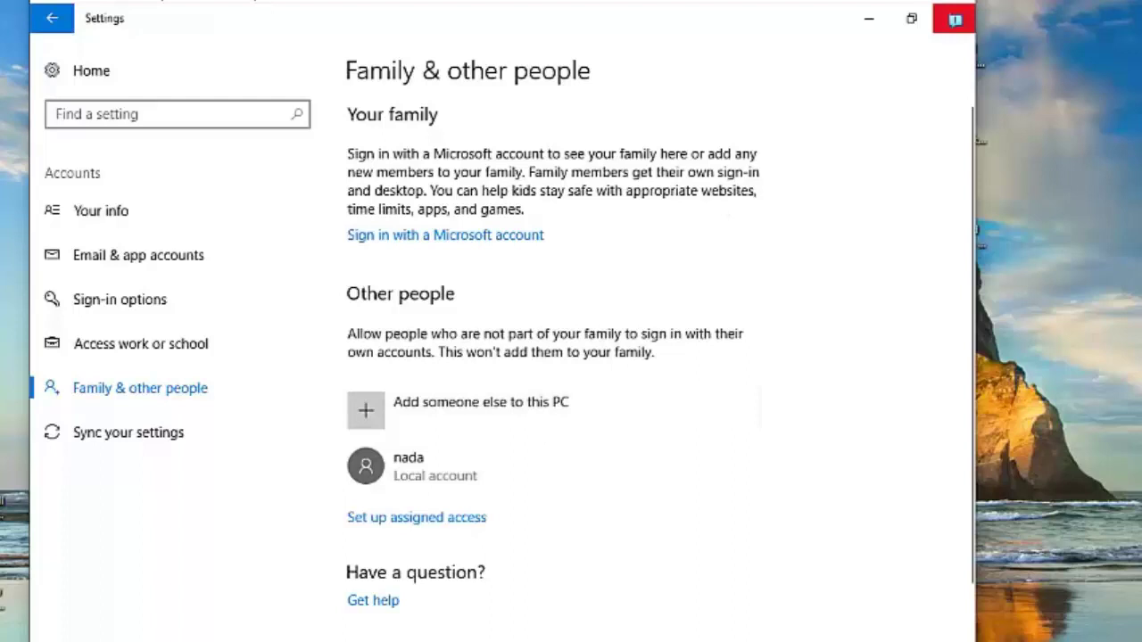
{"action": "left_click", "coordinate": [955, 18]}
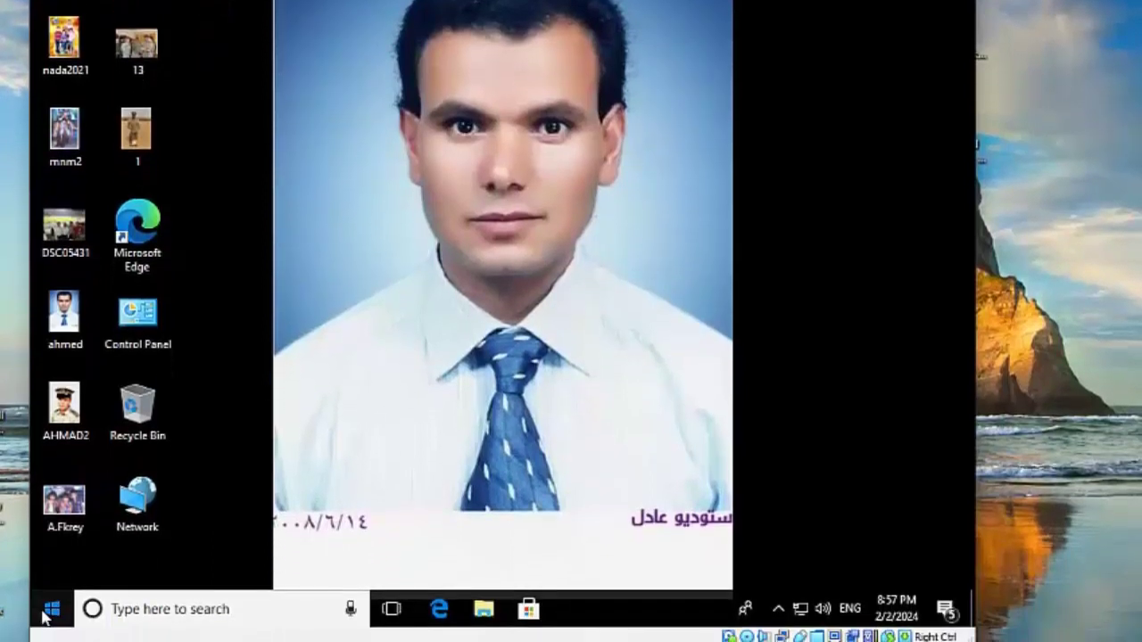
Step: Sign out of the current user and sign in to the new local account with its password
{"action": "left_click", "coordinate": [48, 608]}
{"action": "left_click", "coordinate": [60, 479]}
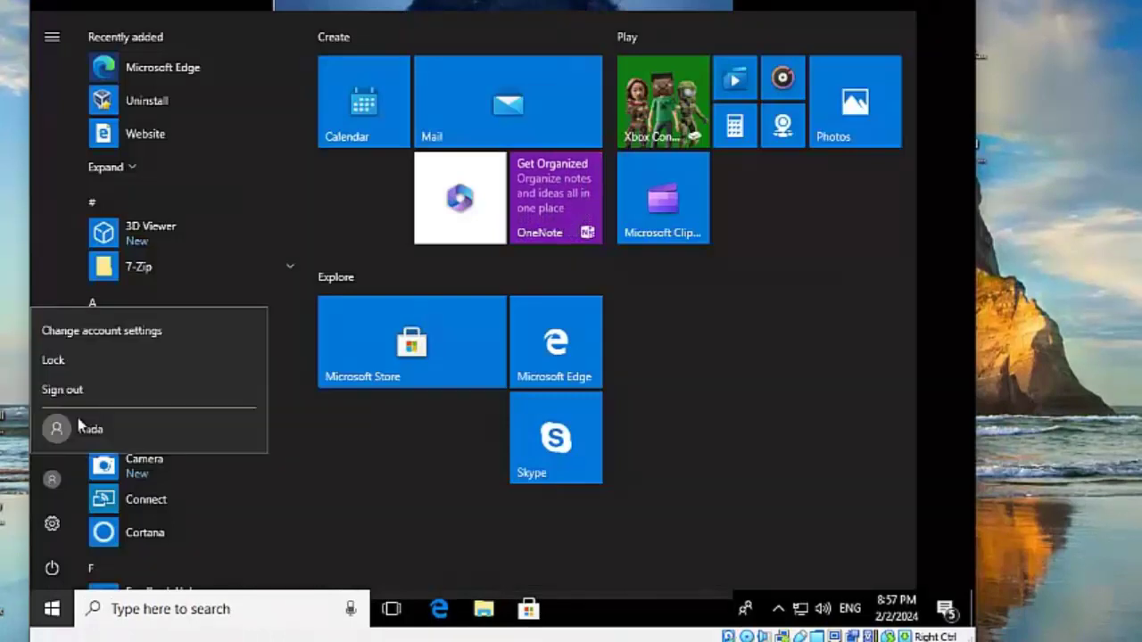
{"action": "left_click", "coordinate": [77, 390]}
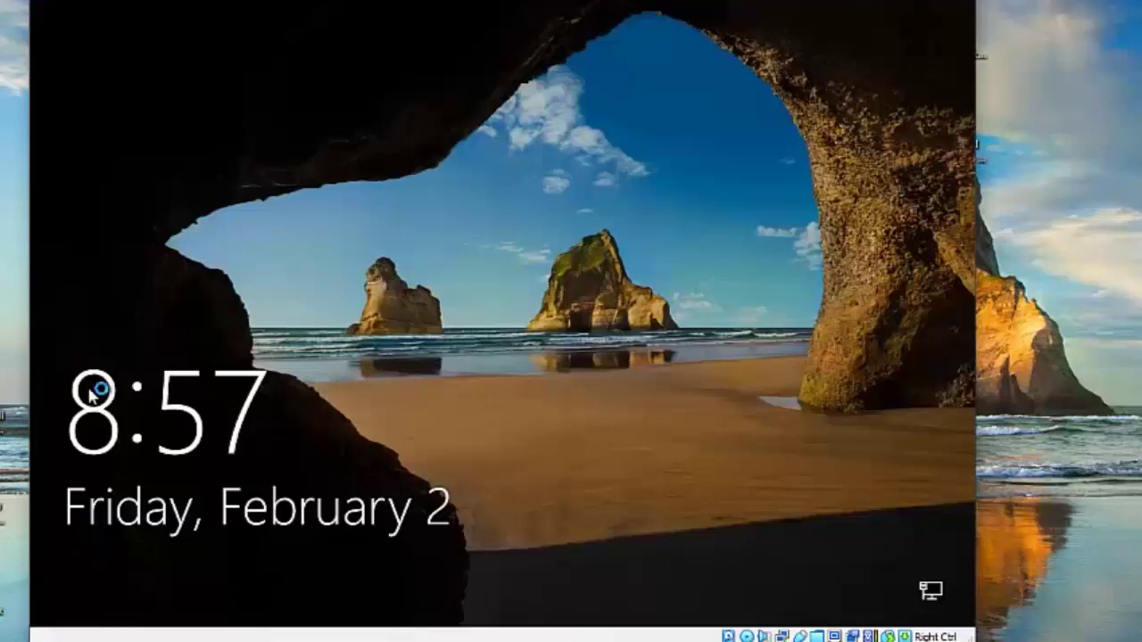
{"action": "left_click", "coordinate": [546, 314]}
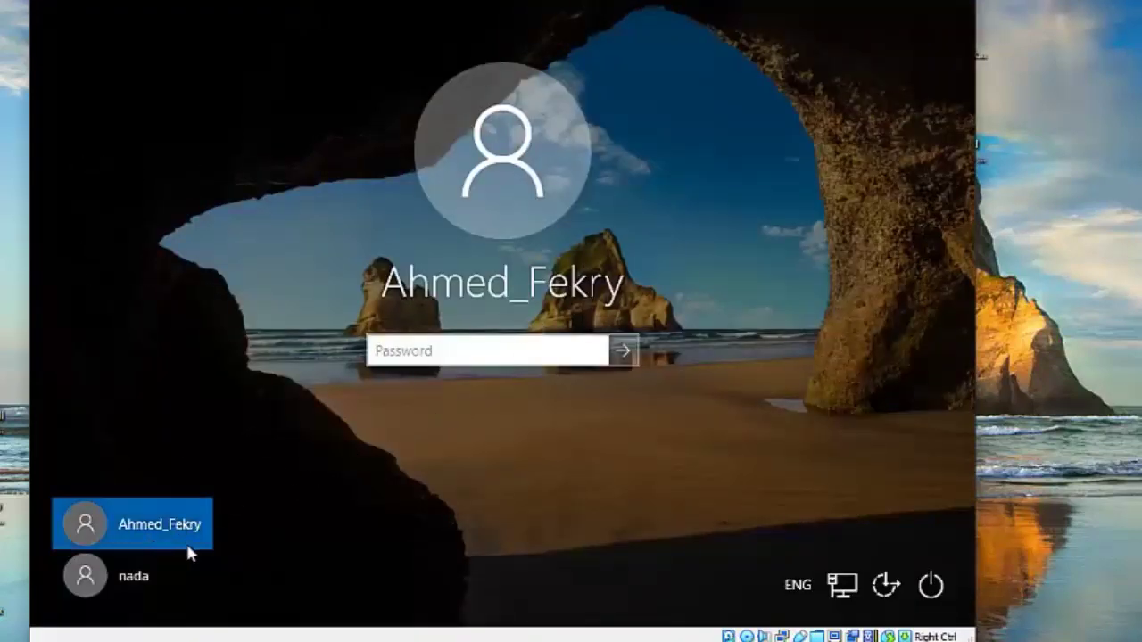
{"action": "left_click", "coordinate": [131, 580]}
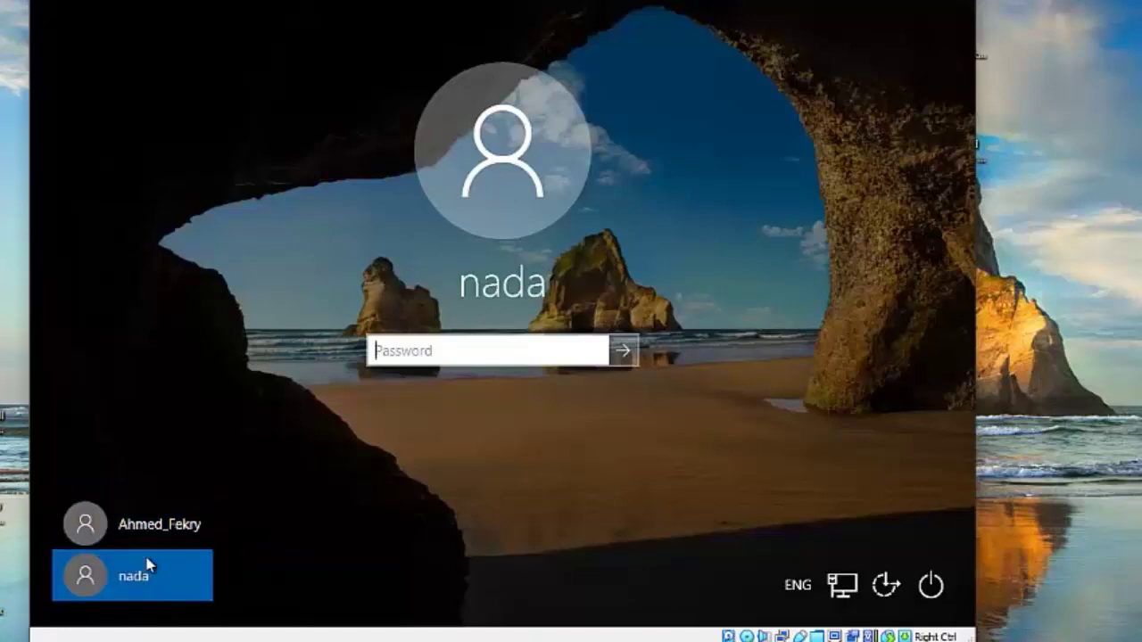
{"action": "type", "text": "•••"}
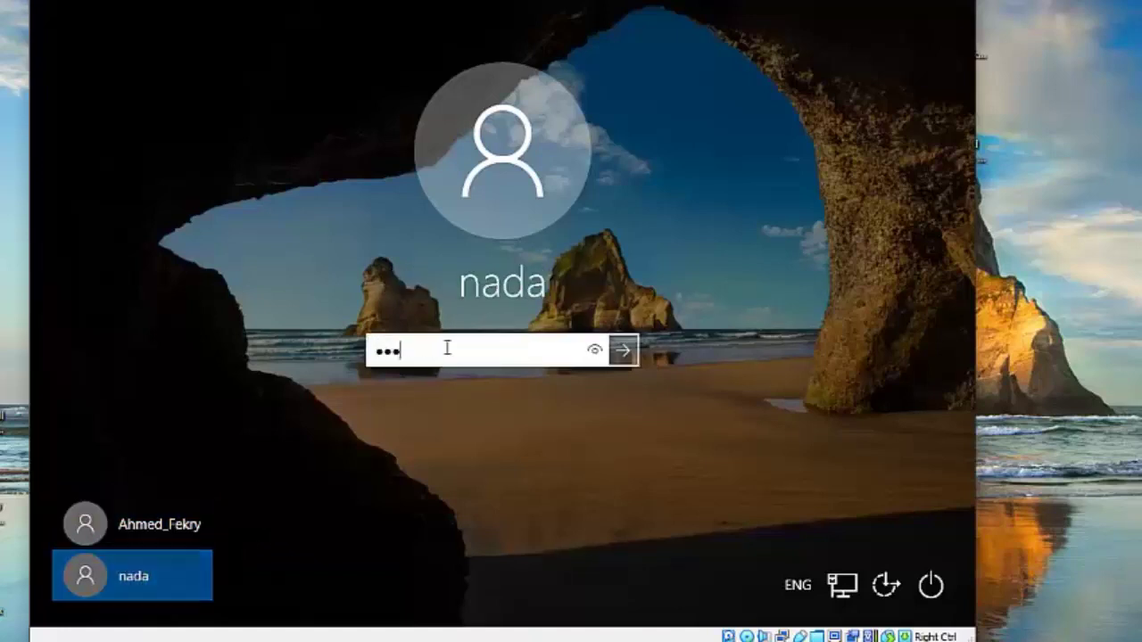
{"action": "type", "text": "•"}
{"action": "key", "text": "Return"}
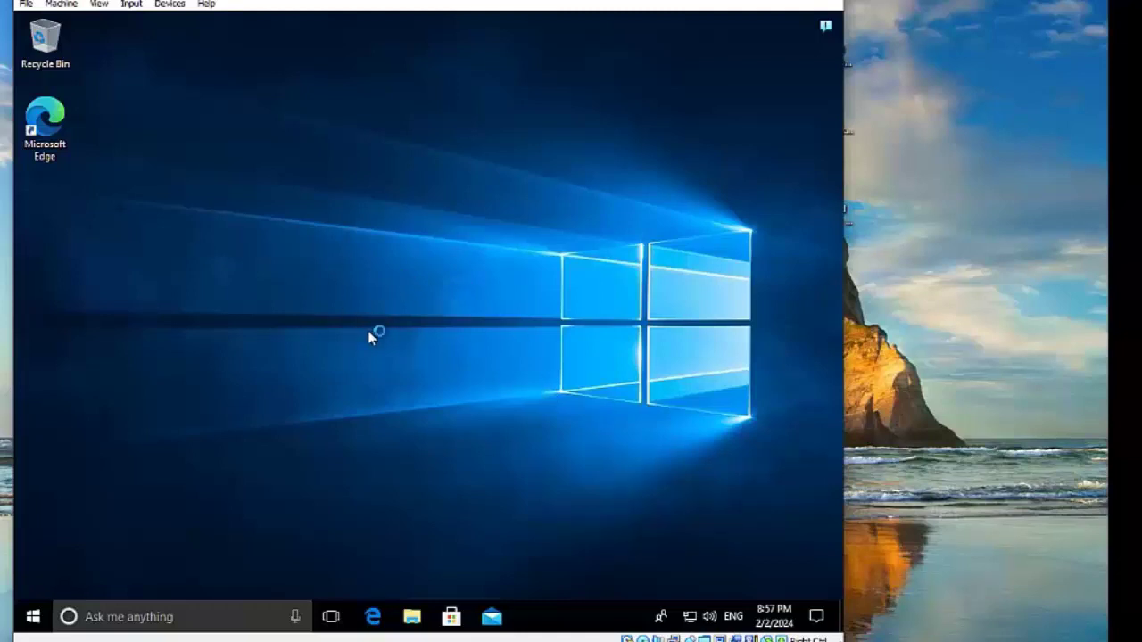
Step: Sign out of the new account and log back into the original administrator account with its password
{"action": "left_click", "coordinate": [39, 621]}
{"action": "left_click", "coordinate": [33, 502]}
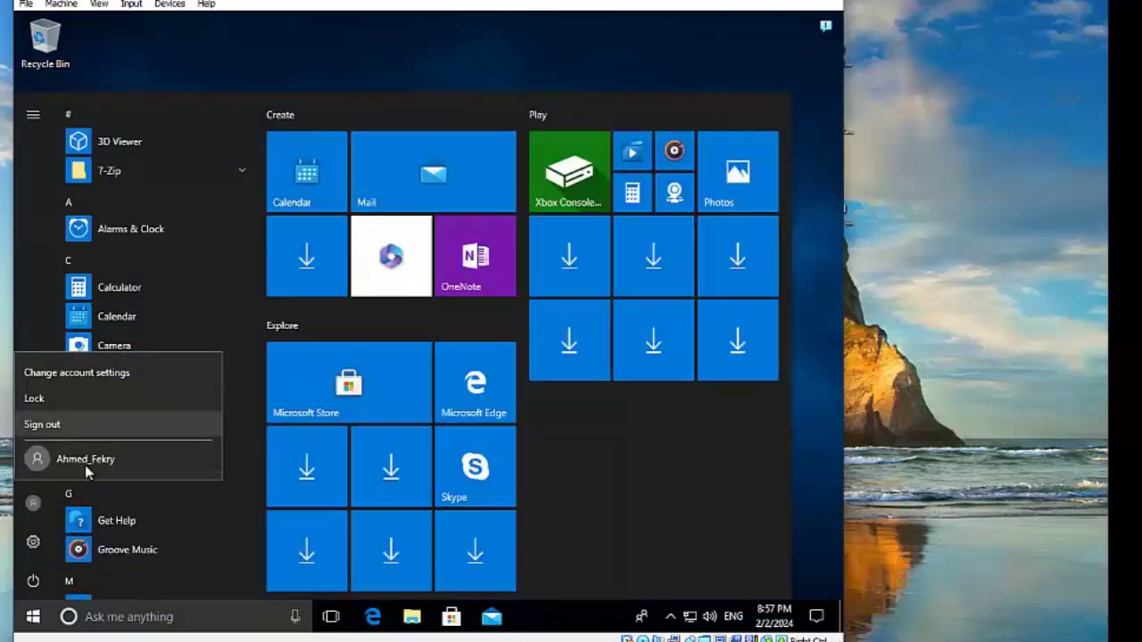
{"action": "left_click", "coordinate": [61, 430]}
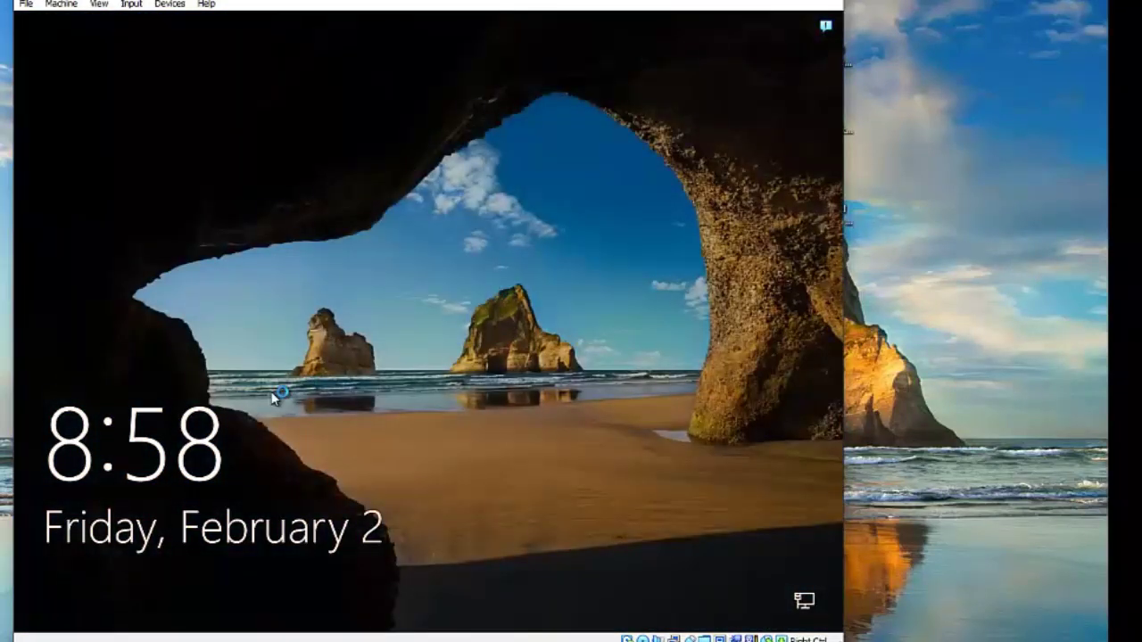
{"action": "left_click", "coordinate": [275, 393]}
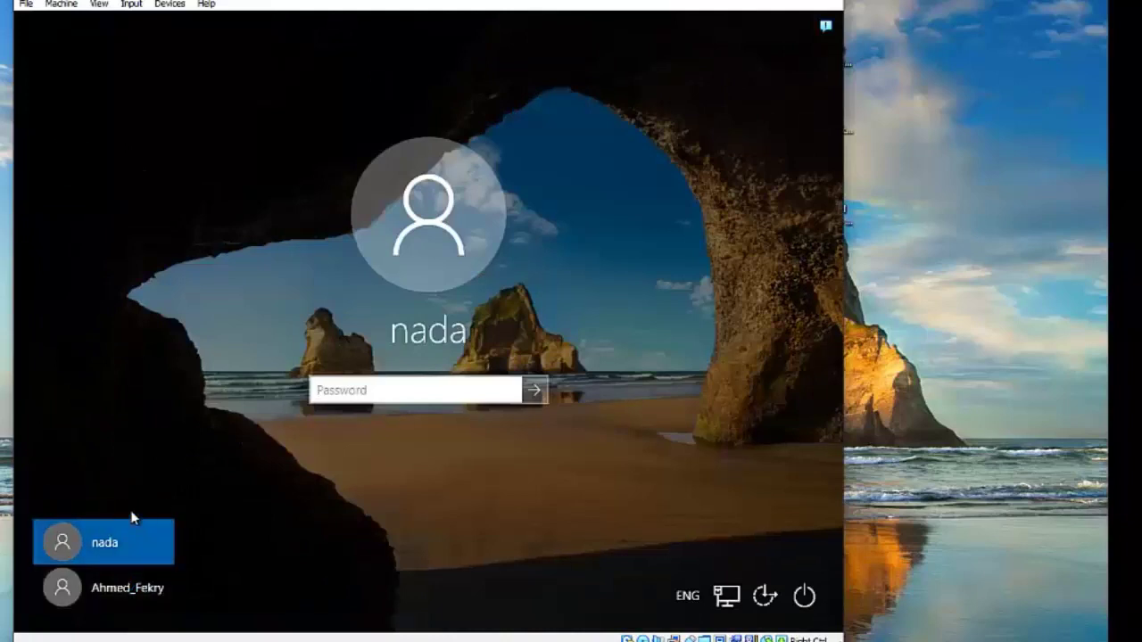
{"action": "left_click", "coordinate": [118, 592]}
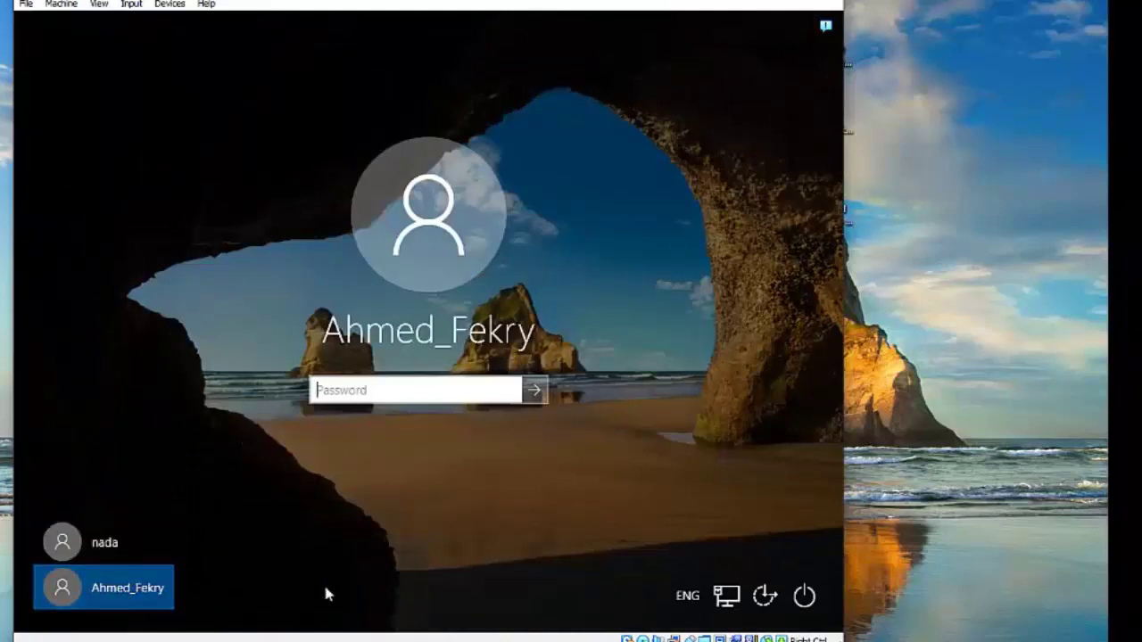
{"action": "type", "text": "12"}
{"action": "key", "text": "Return"}
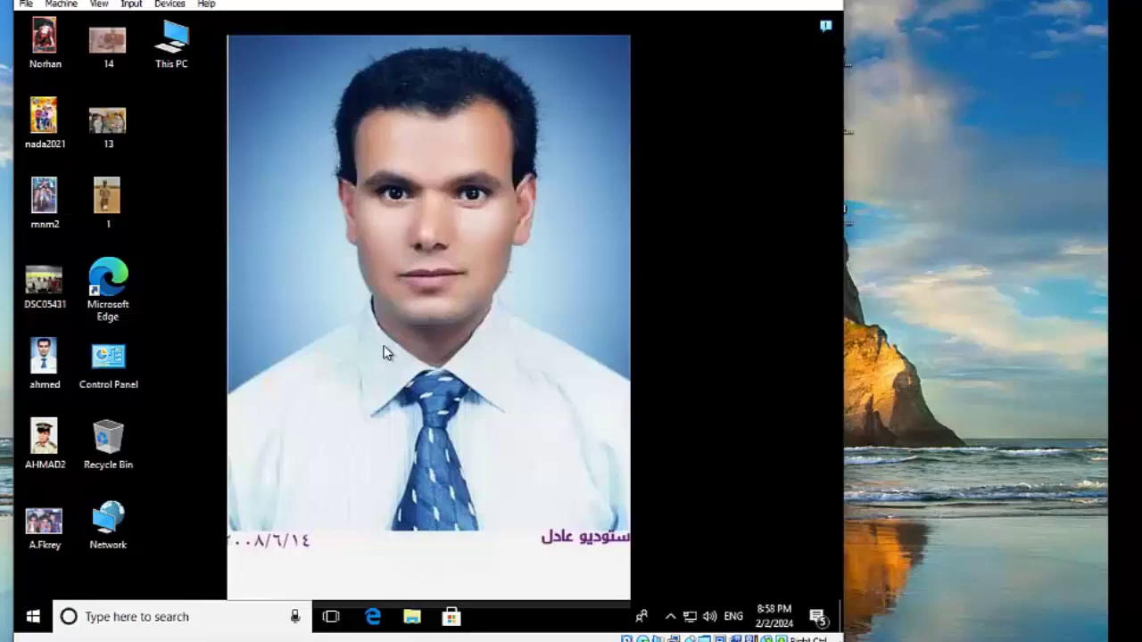
Step: Go to Accounts > Family & other people and open Change account type for the new local account
{"action": "left_click", "coordinate": [33, 616]}
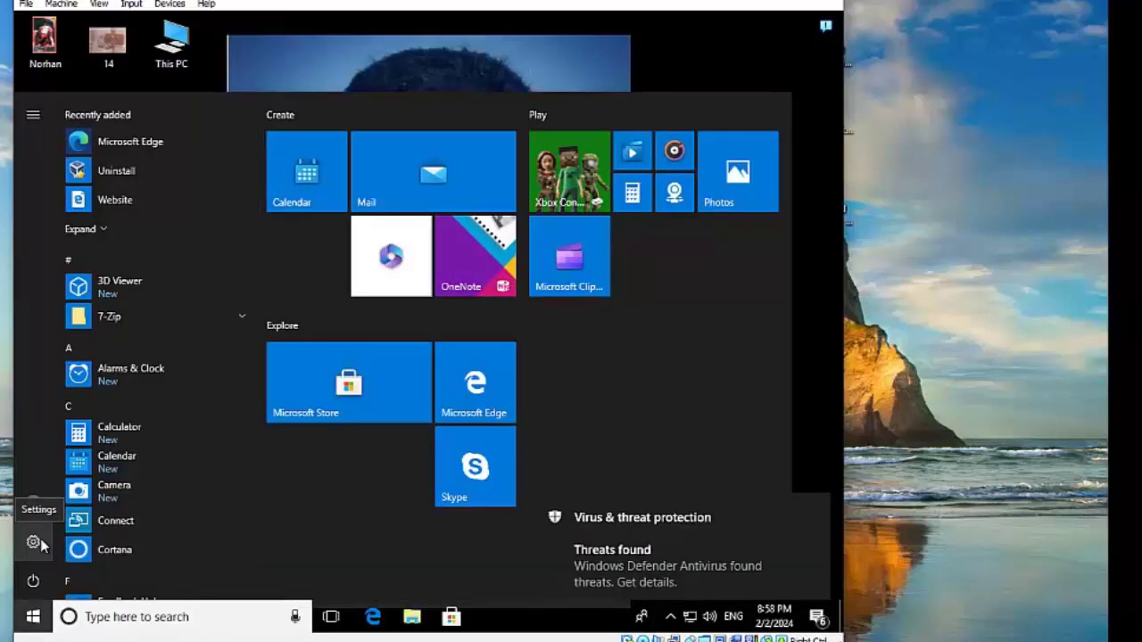
{"action": "left_click", "coordinate": [34, 542]}
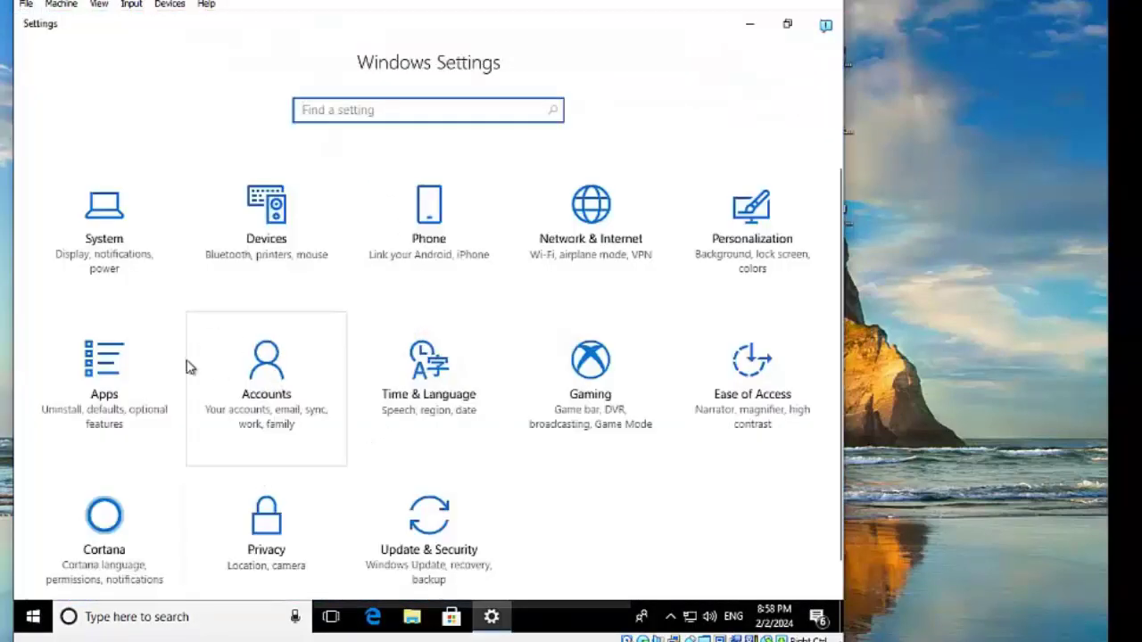
{"action": "left_click", "coordinate": [272, 384]}
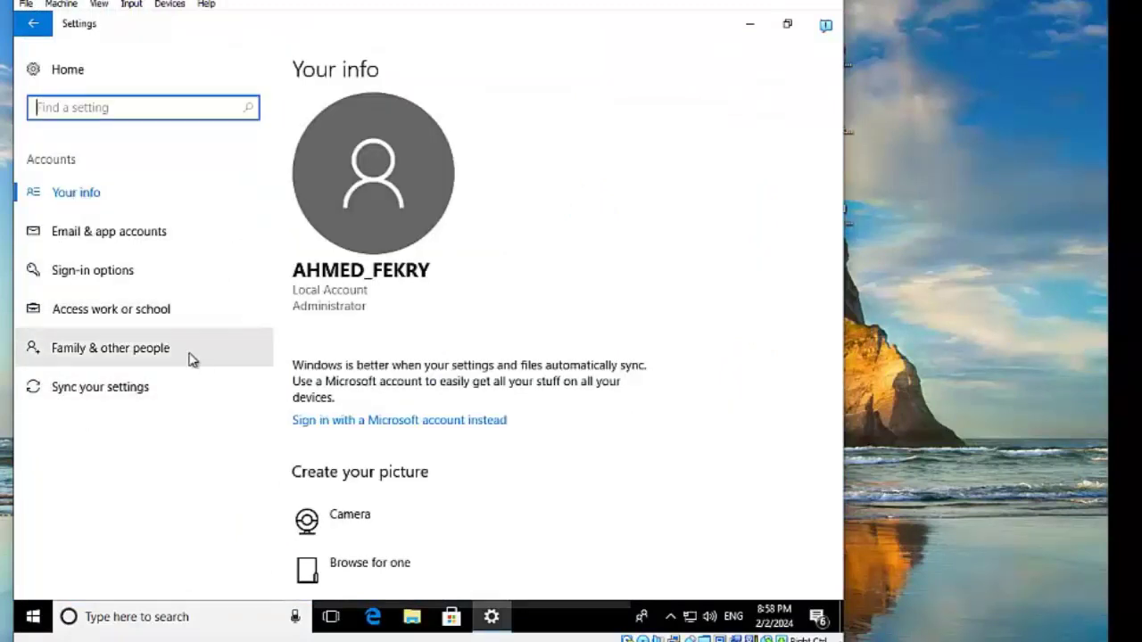
{"action": "left_click", "coordinate": [129, 358]}
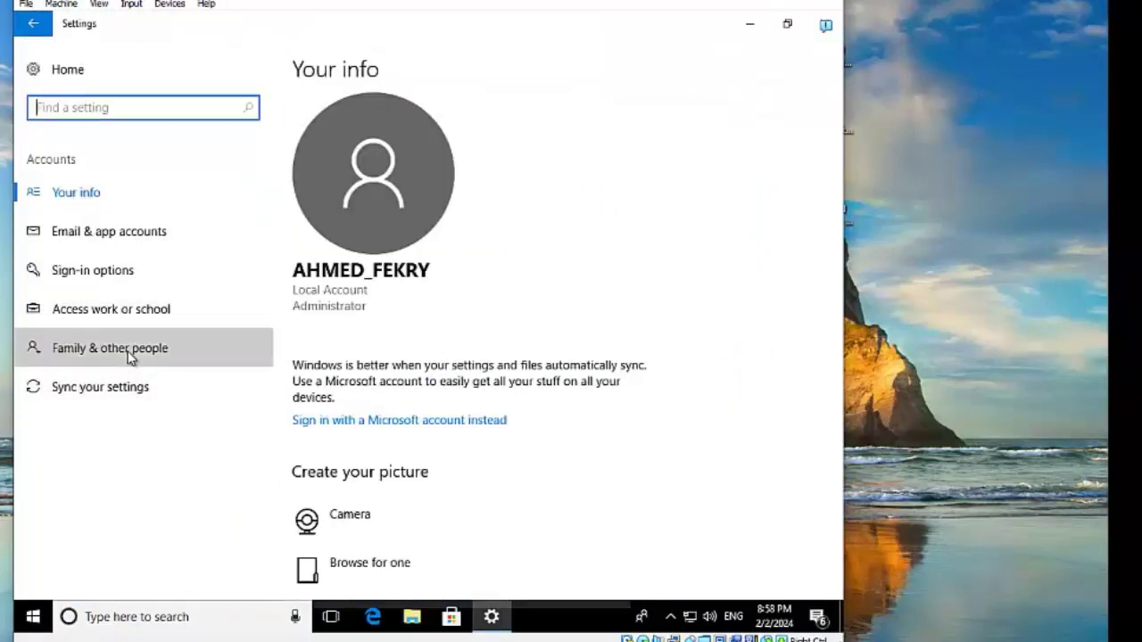
{"action": "scroll", "coordinate": [433, 423], "scroll_direction": "down", "scroll_amount": 2}
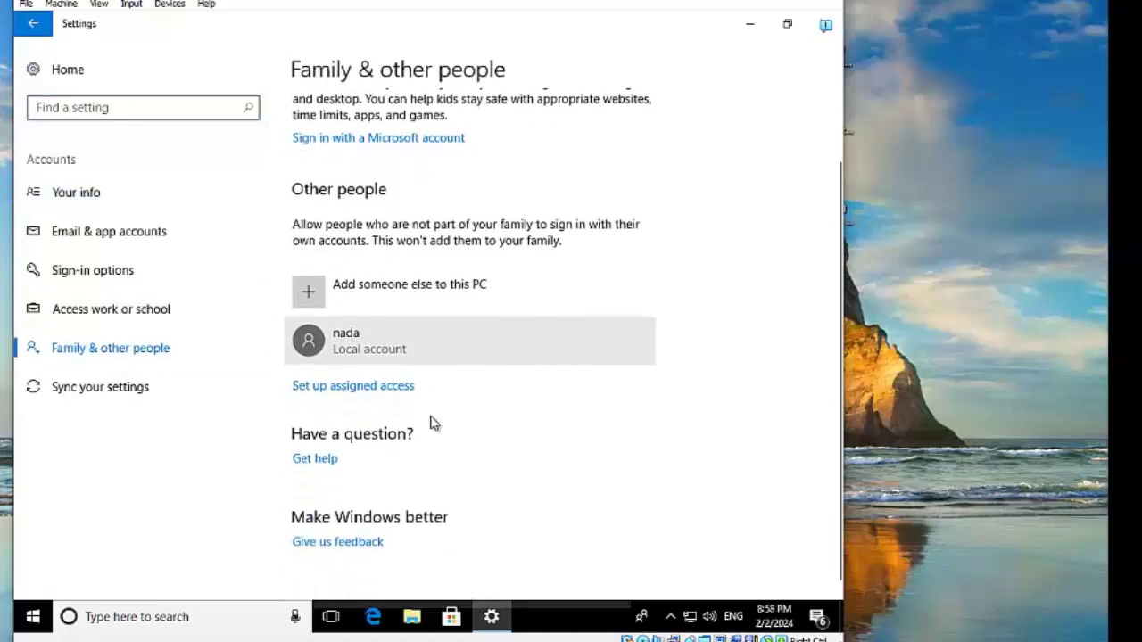
{"action": "left_click", "coordinate": [314, 346]}
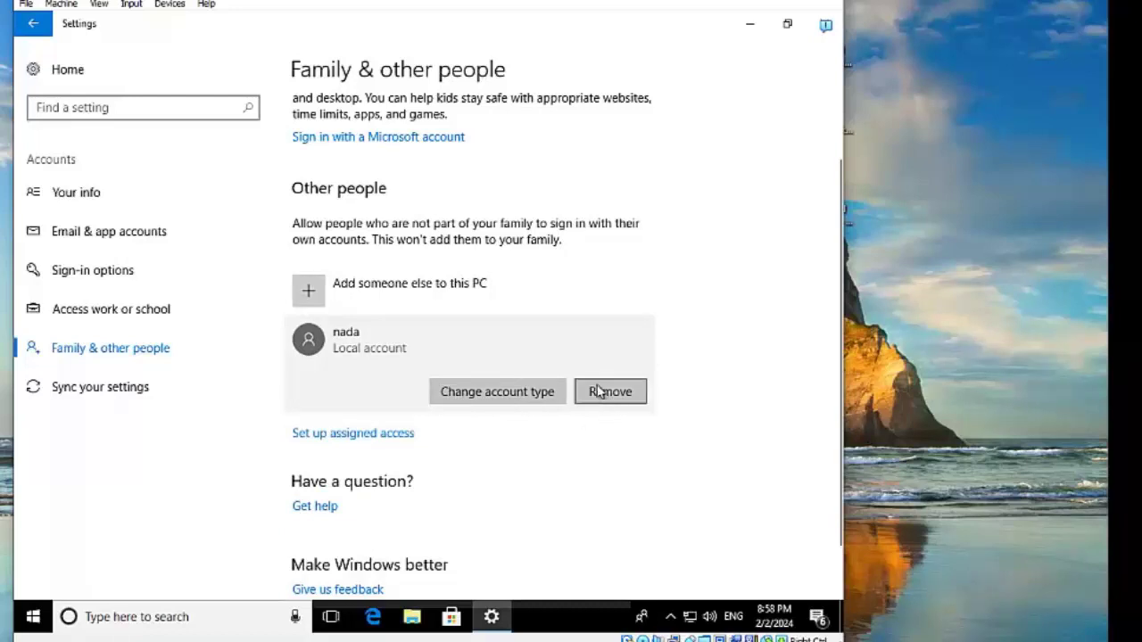
{"action": "left_click", "coordinate": [505, 398]}
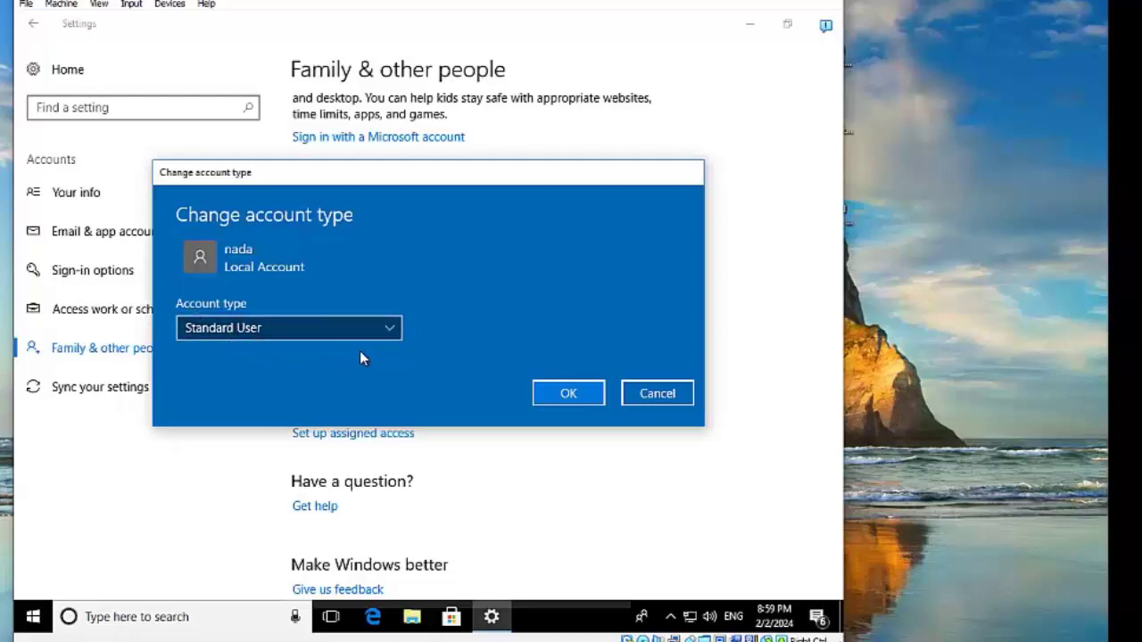
Step: Switch the new local account from Standard User to Administrator and confirm with OK
{"action": "left_click", "coordinate": [389, 328]}
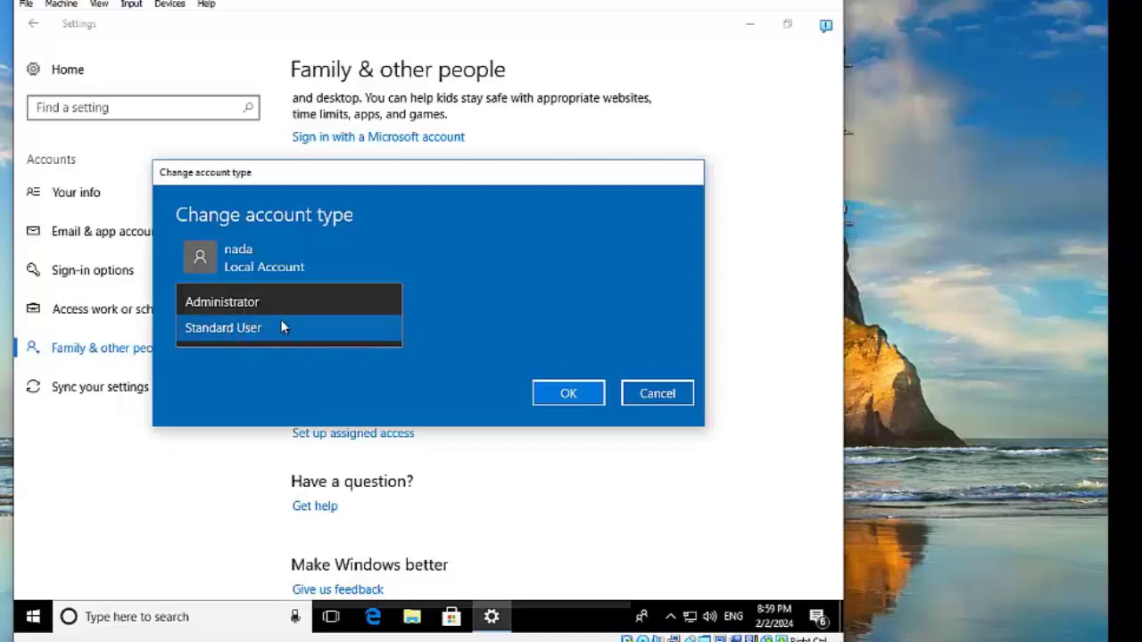
{"action": "left_click", "coordinate": [239, 332]}
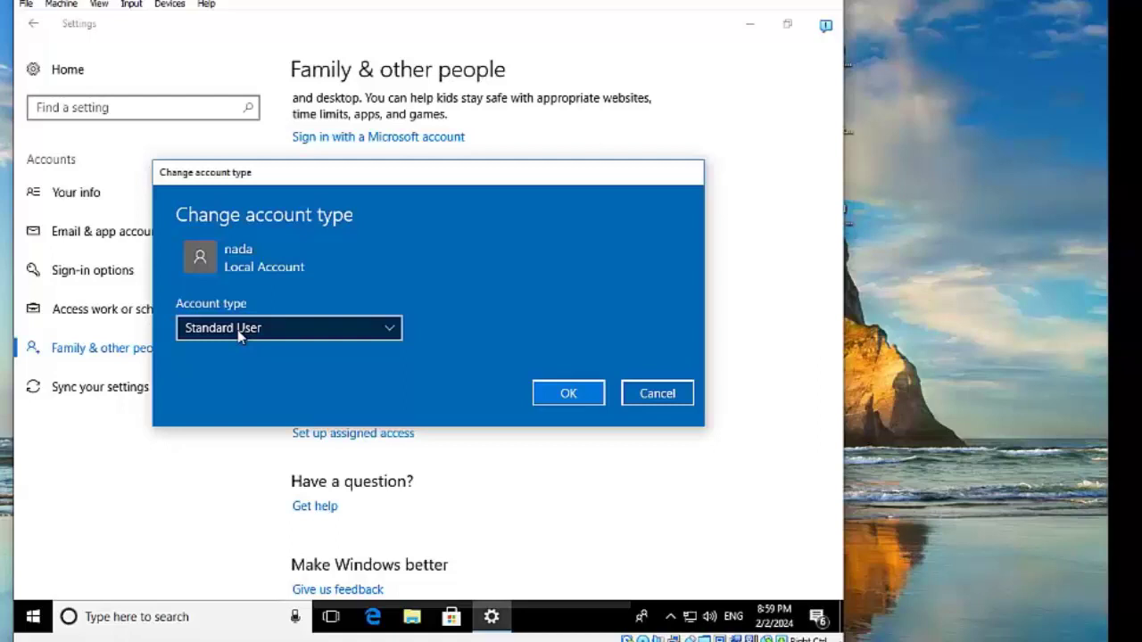
{"action": "left_click", "coordinate": [390, 337]}
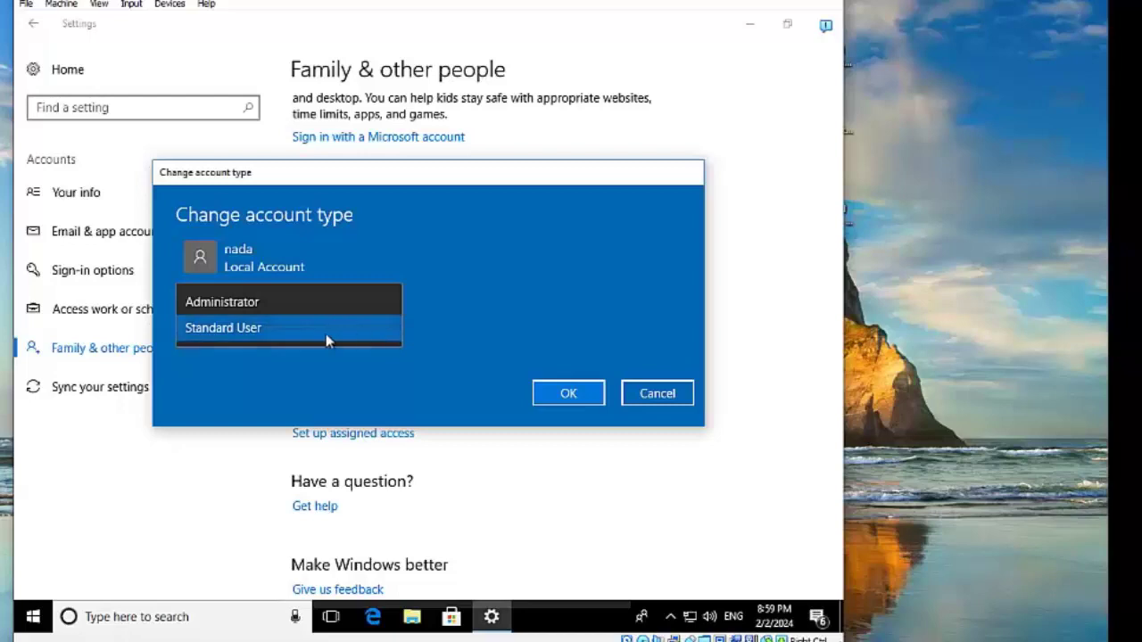
{"action": "left_click", "coordinate": [242, 307]}
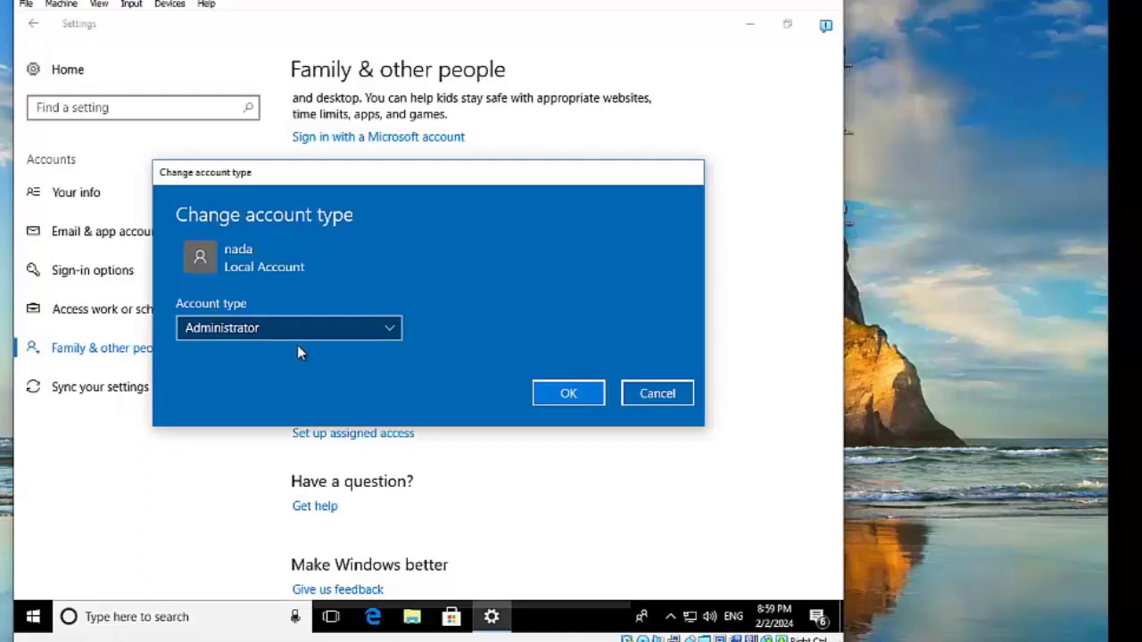
{"action": "left_click", "coordinate": [388, 328]}
{"action": "left_click", "coordinate": [246, 330]}
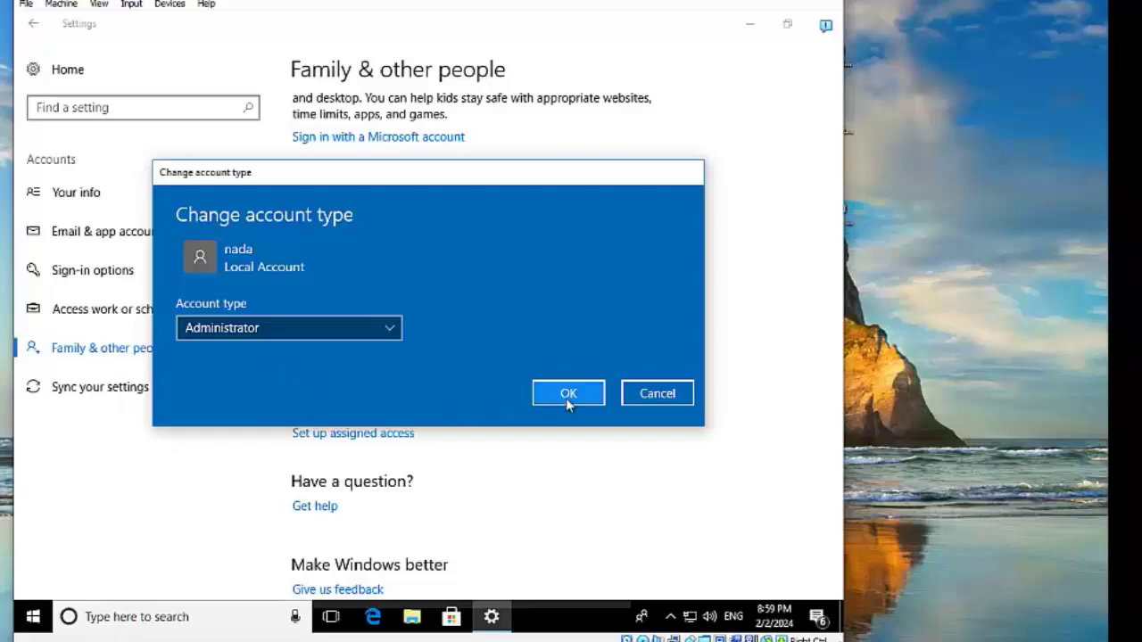
{"action": "left_click", "coordinate": [568, 396]}
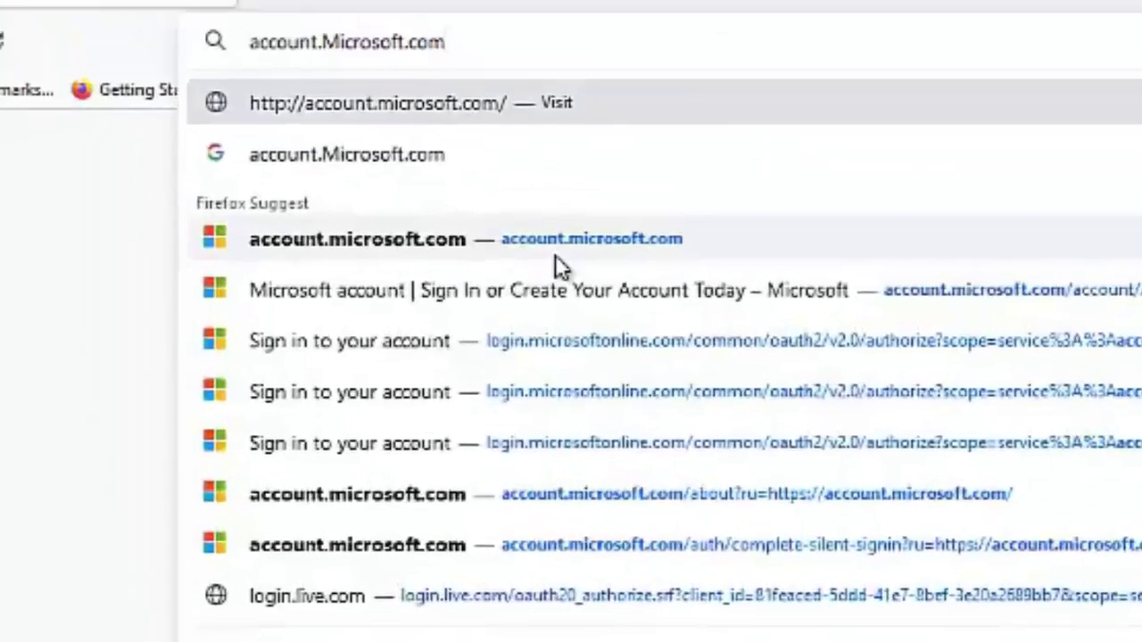
Step: Go to account.microsoft.com, open Sign in, and choose to create a new account
{"action": "left_click", "coordinate": [555, 256]}
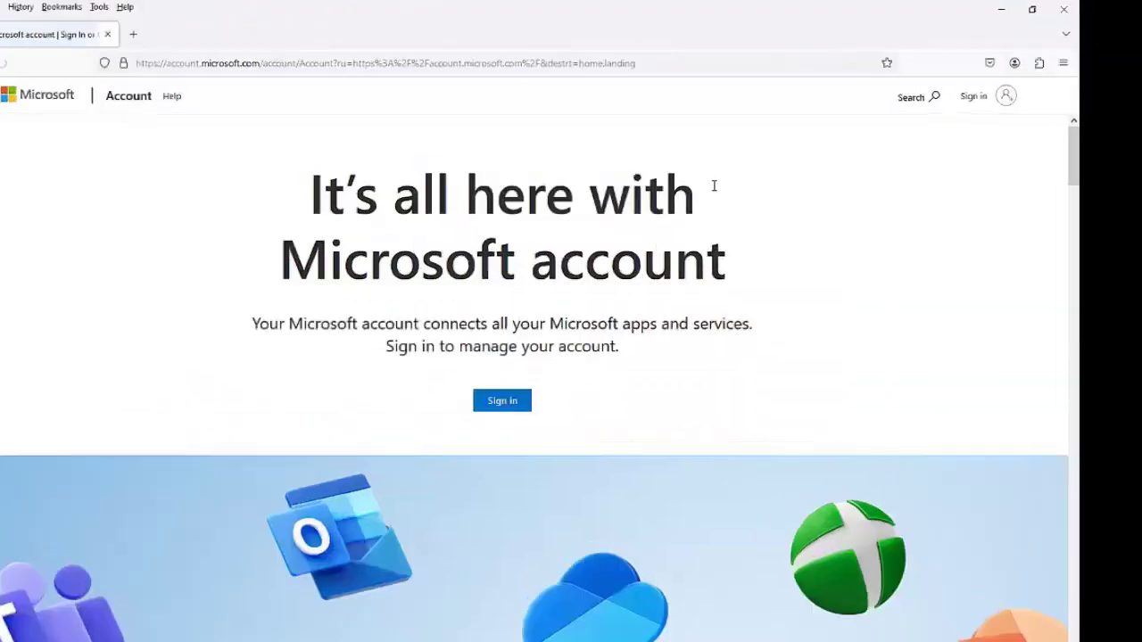
{"action": "left_click", "coordinate": [975, 97]}
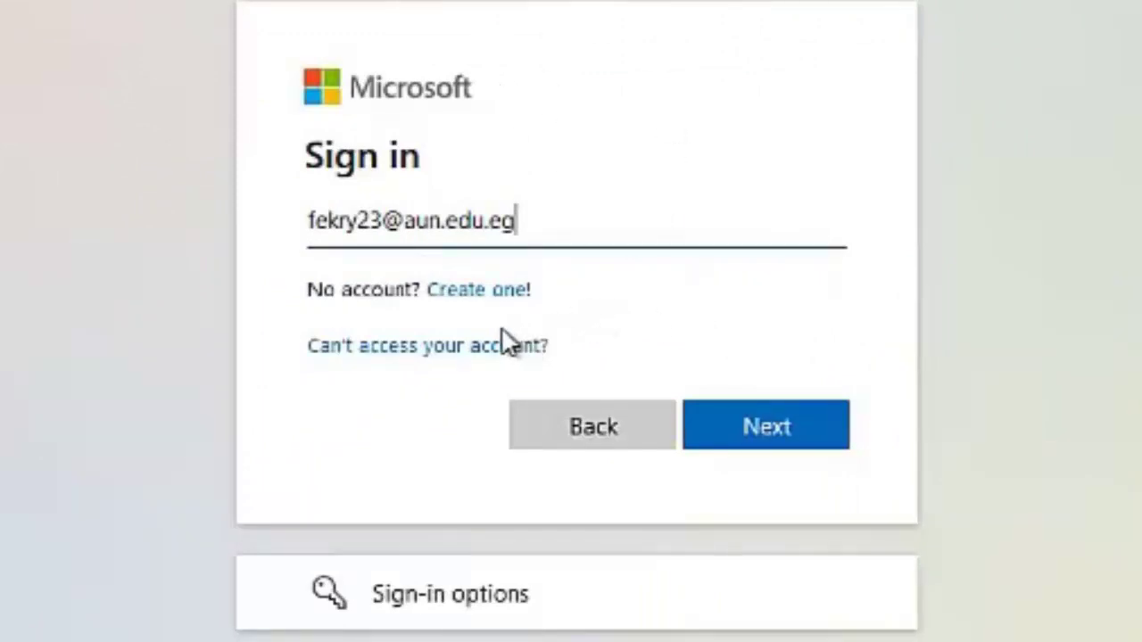
{"action": "left_click", "coordinate": [477, 292]}
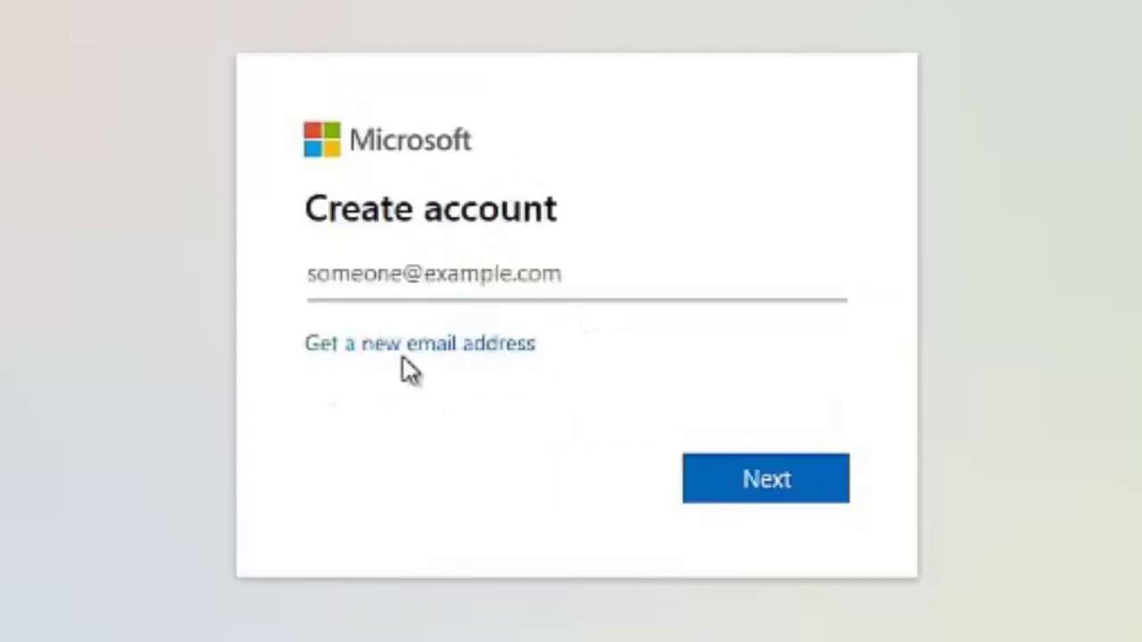
{"action": "left_click", "coordinate": [463, 349]}
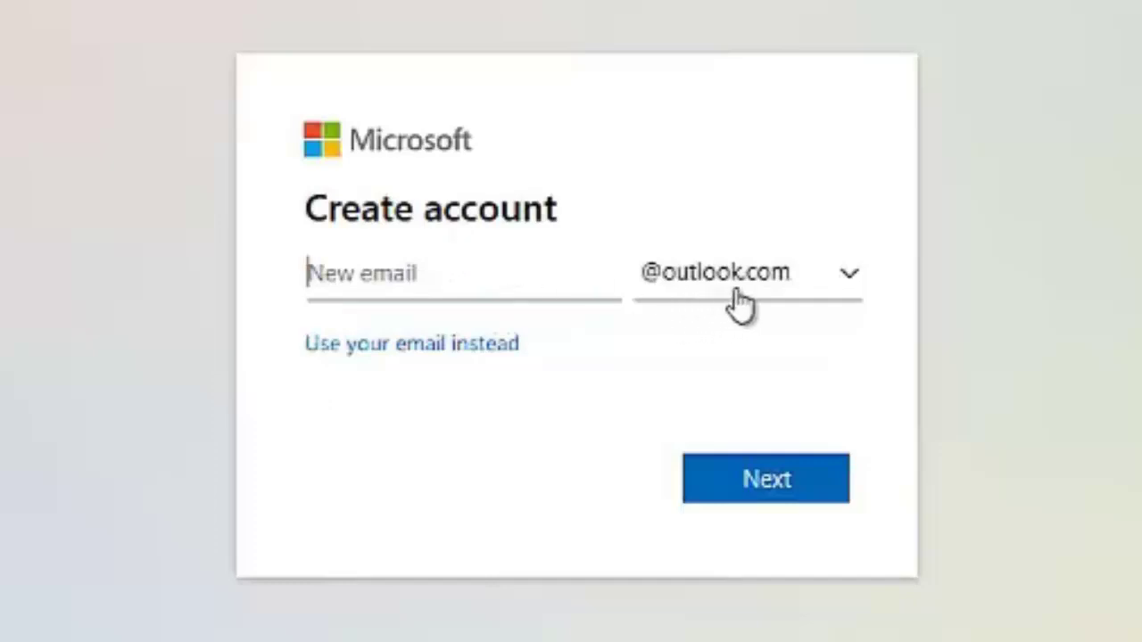
{"action": "left_click", "coordinate": [844, 287]}
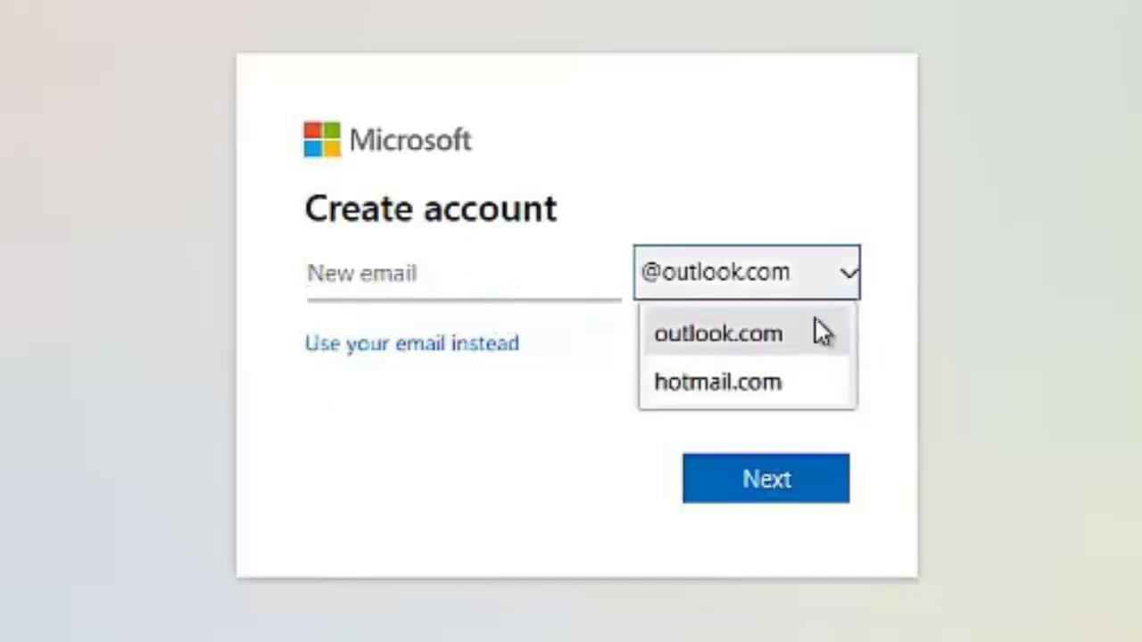
{"action": "left_click", "coordinate": [711, 383]}
{"action": "left_click", "coordinate": [385, 277]}
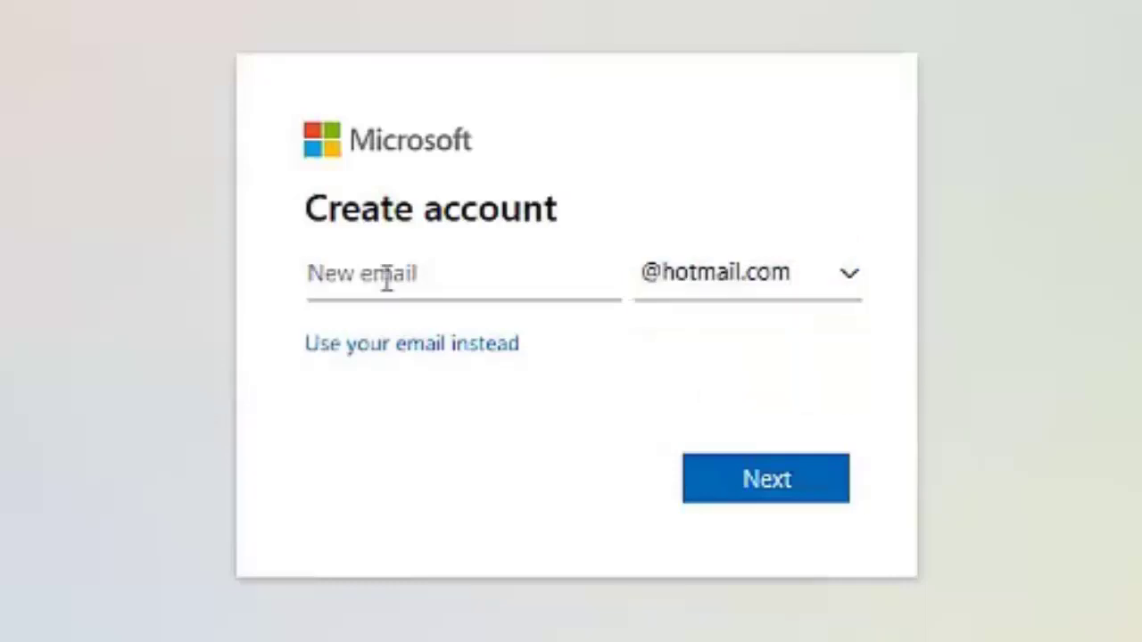
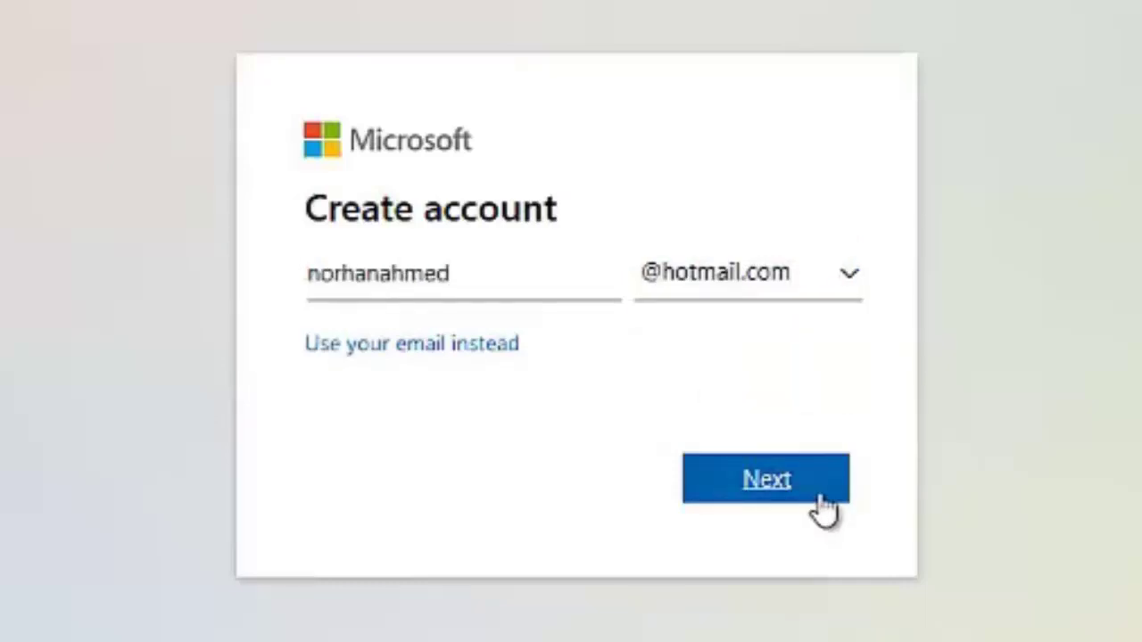
{"action": "left_click", "coordinate": [777, 490]}
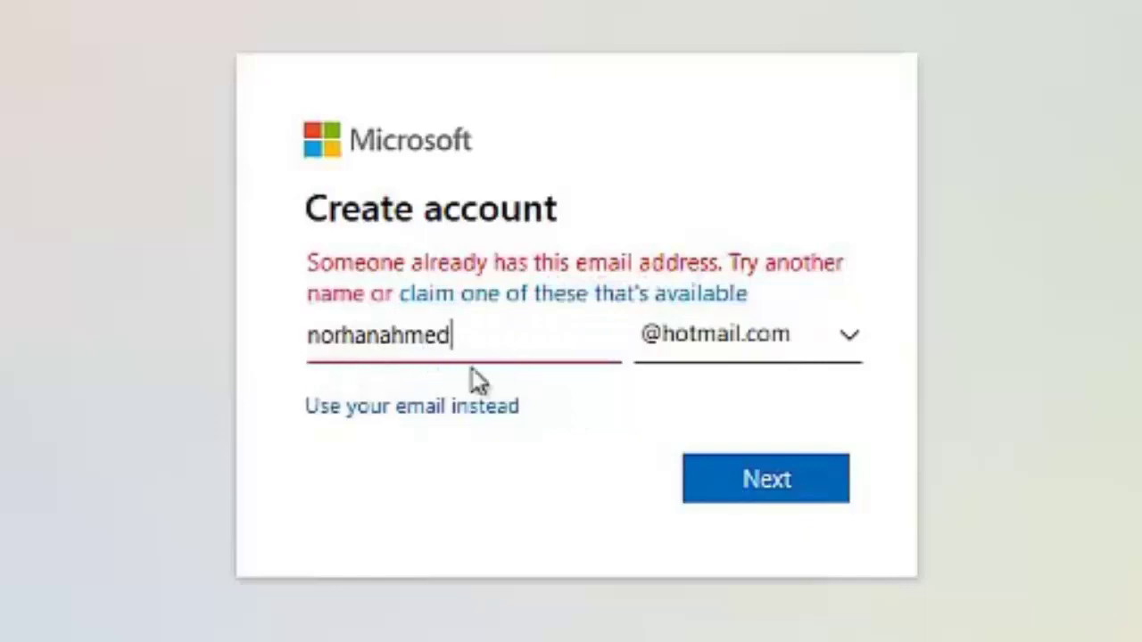
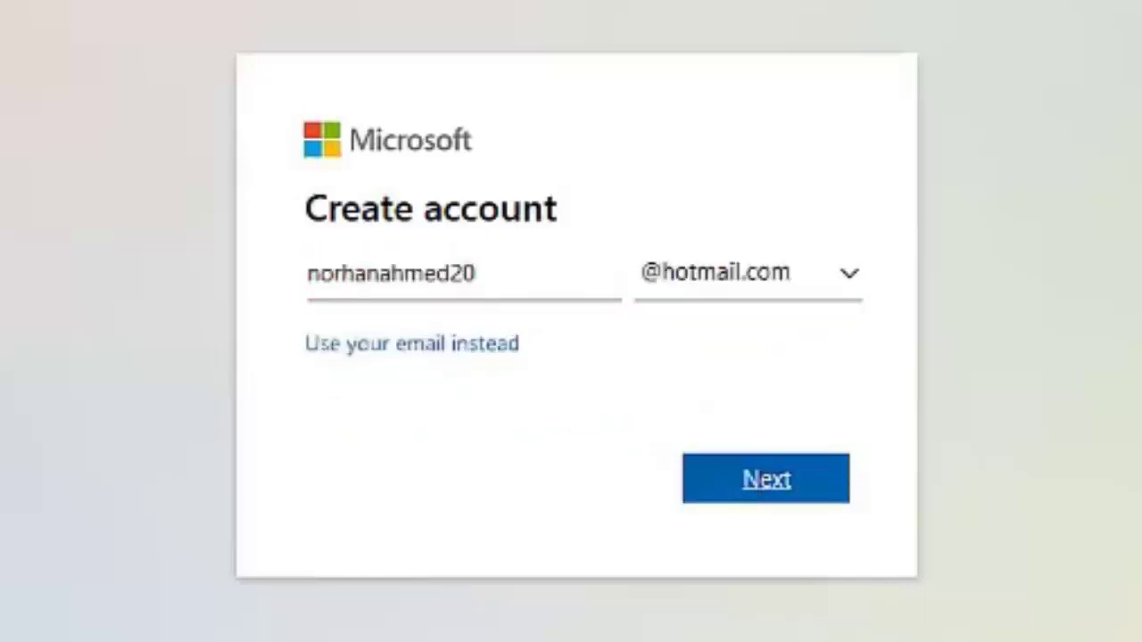
{"action": "left_click", "coordinate": [774, 483]}
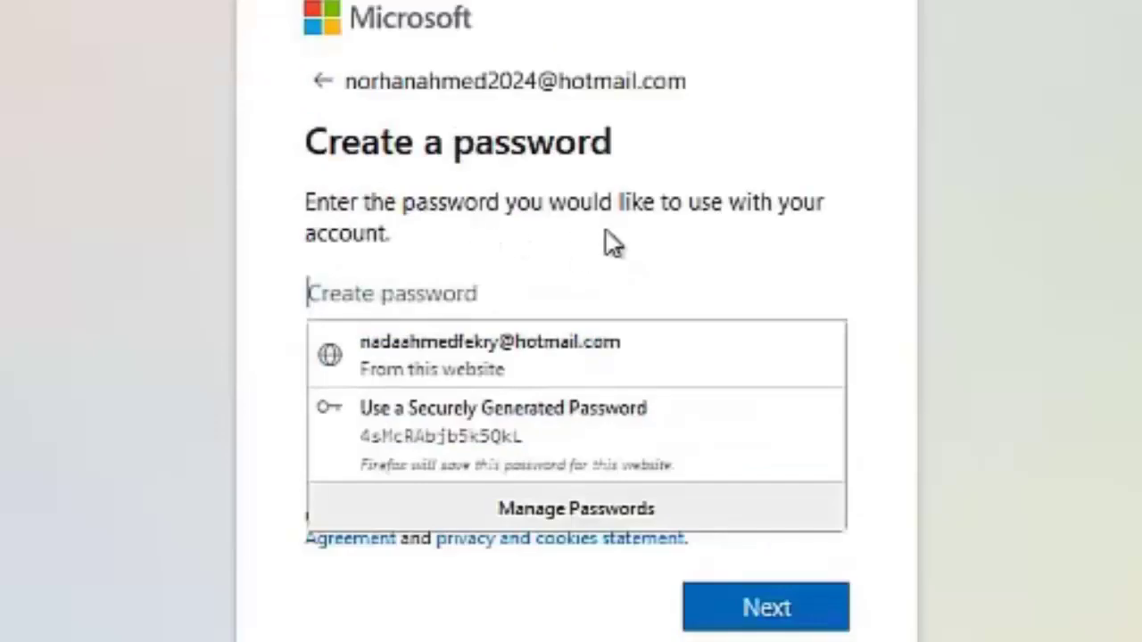
Step: Enter the new account password, then fill in the country and birthdate and continue
{"action": "type", "text": "*********"}
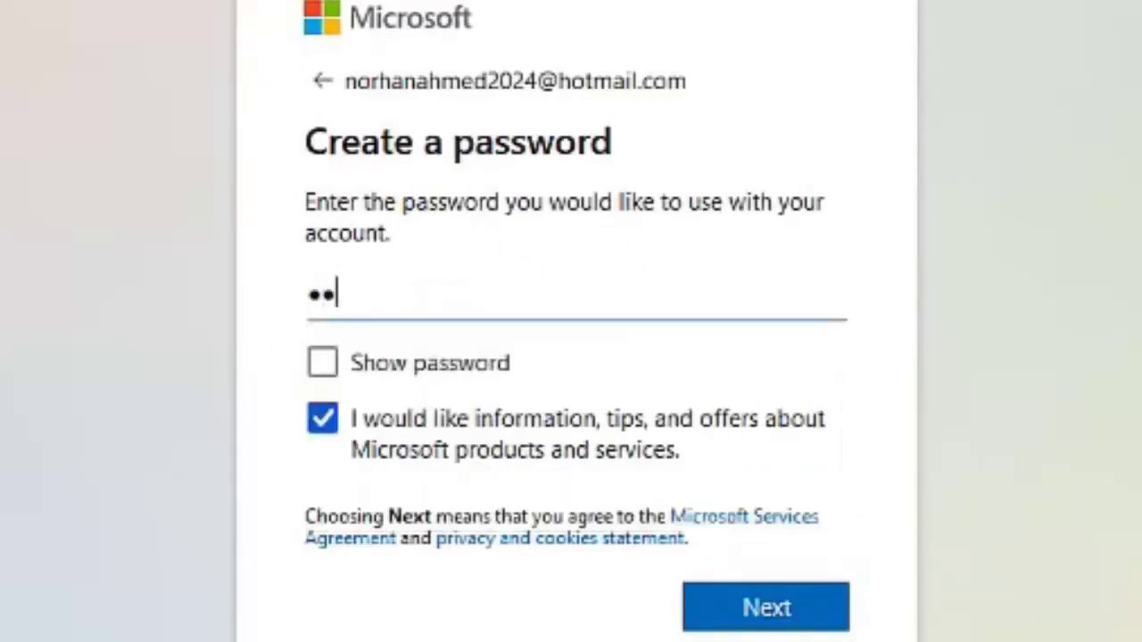
{"action": "left_click", "coordinate": [761, 614]}
{"action": "left_click", "coordinate": [472, 417]}
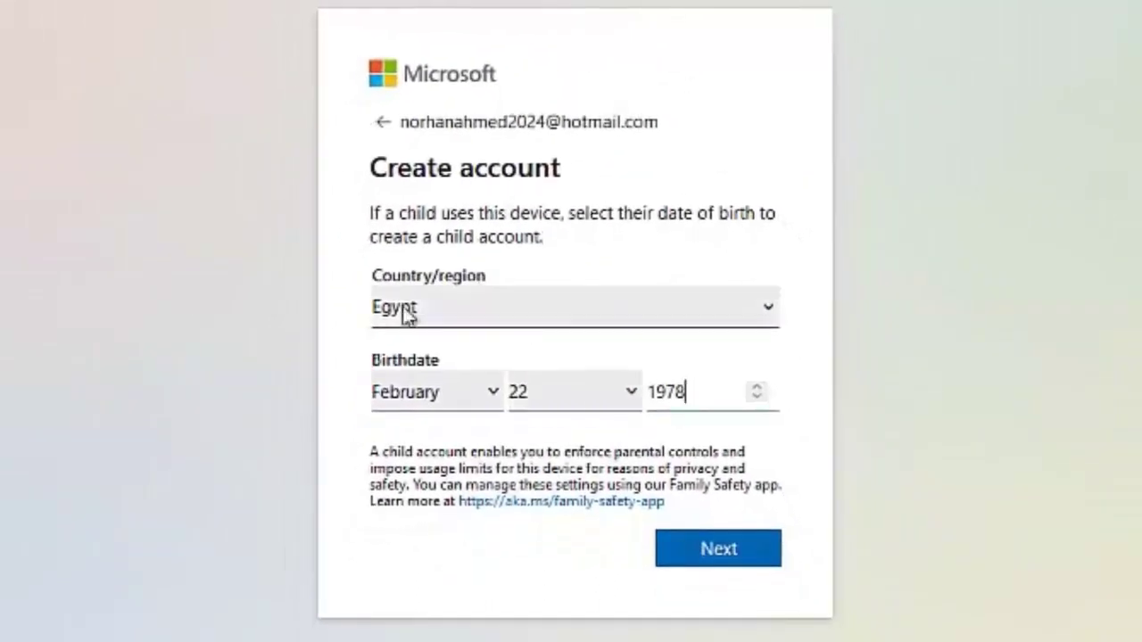
{"action": "left_click", "coordinate": [725, 553]}
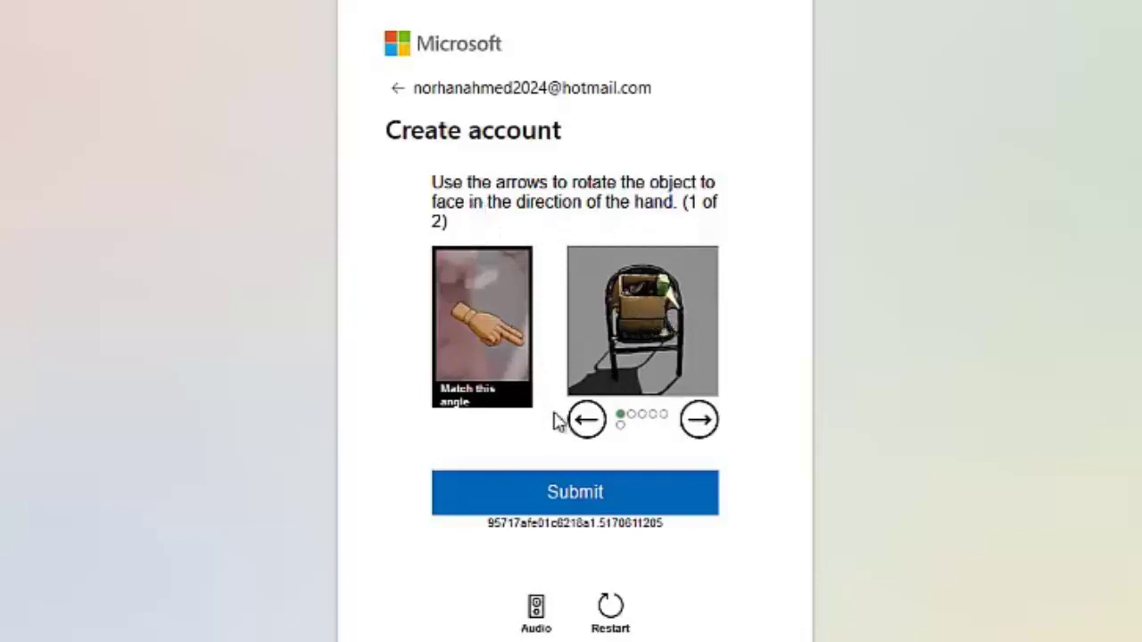
Step: Rotate the chair to match the hand's direction and submit the first puzzle
{"action": "left_click", "coordinate": [586, 423]}
{"action": "left_click", "coordinate": [586, 423]}
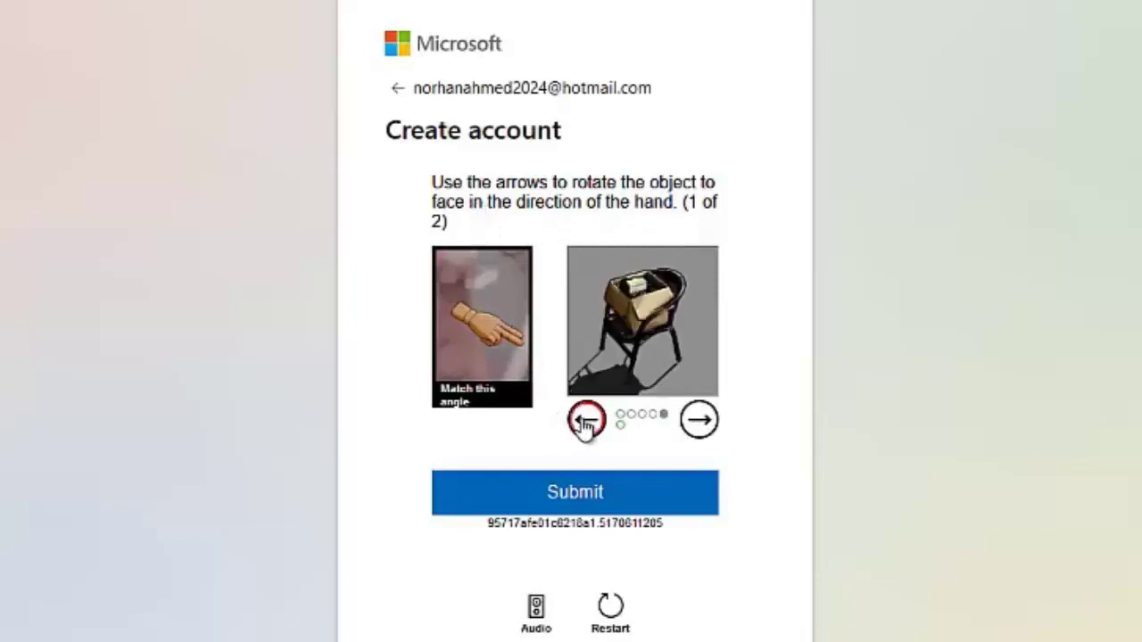
{"action": "left_click", "coordinate": [586, 423]}
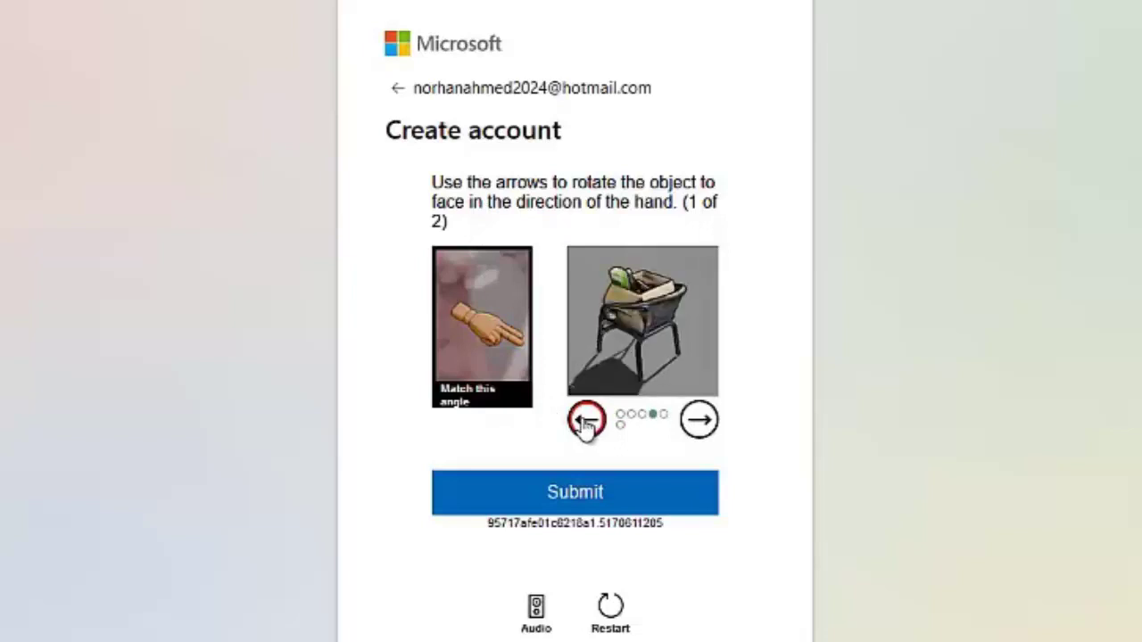
{"action": "left_click", "coordinate": [705, 432]}
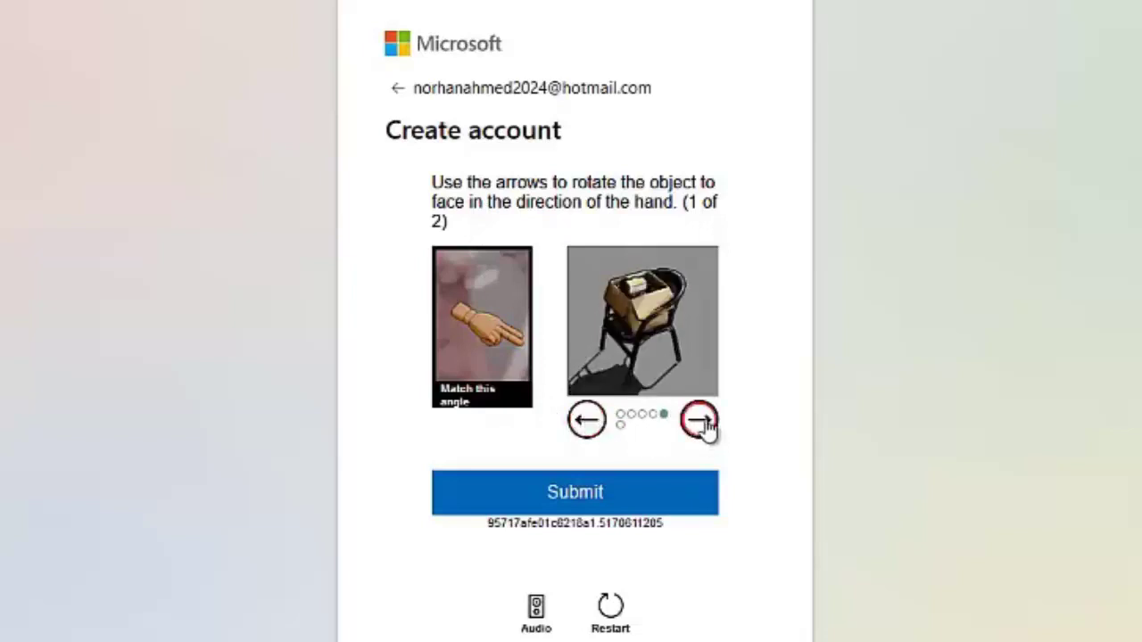
{"action": "left_click", "coordinate": [596, 511]}
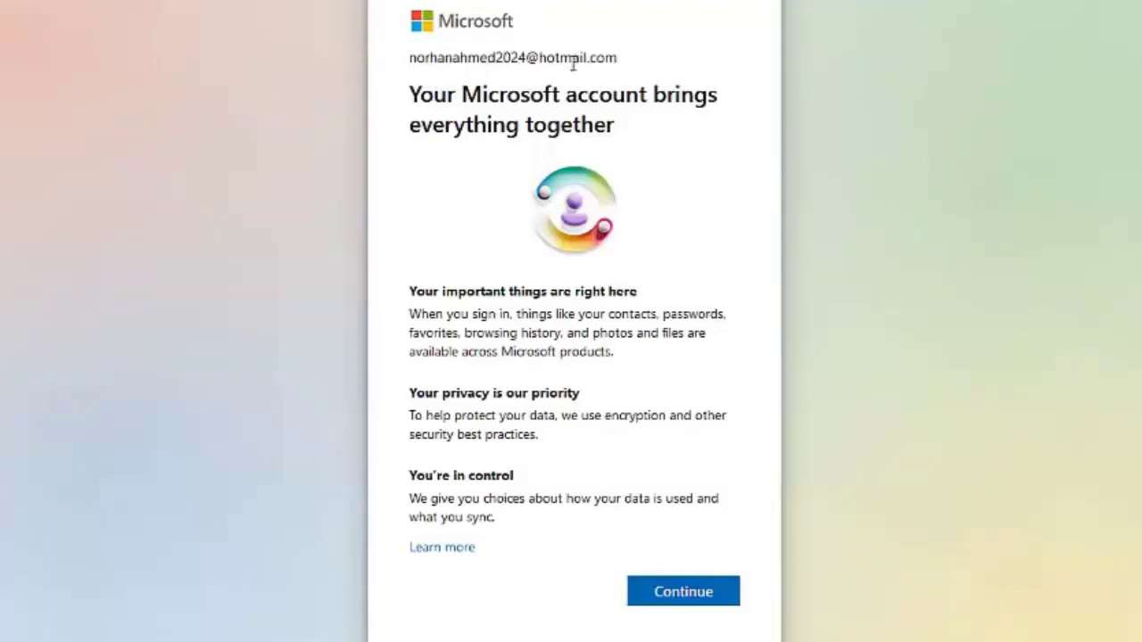
Step: Continue to the new Microsoft account's home page and open its profile menu
{"action": "left_click", "coordinate": [670, 592]}
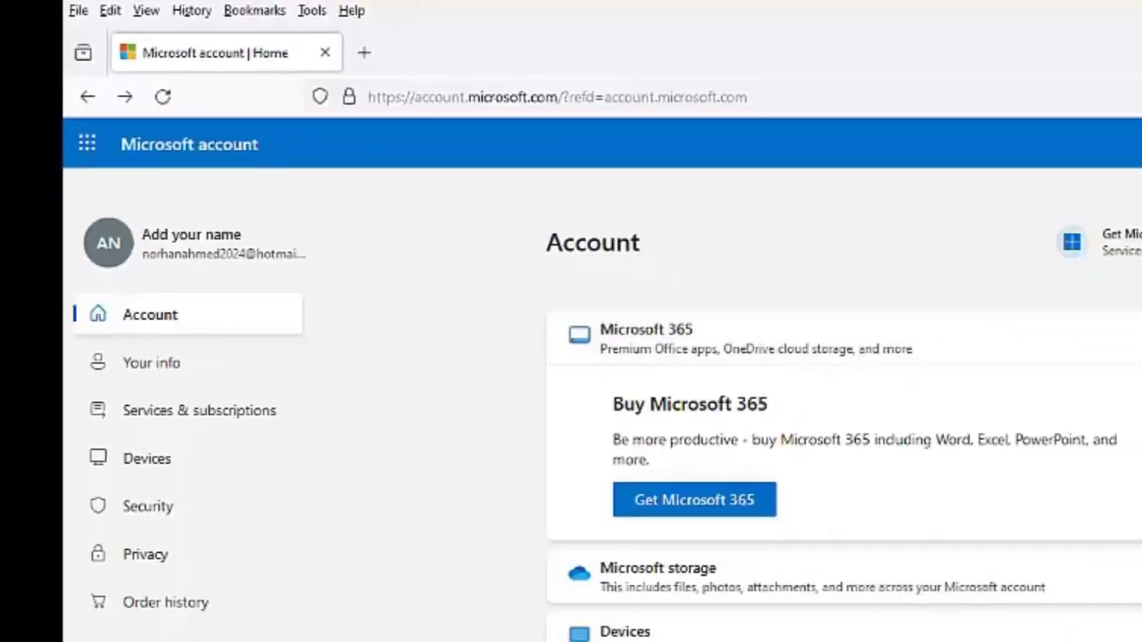
{"action": "left_click", "coordinate": [988, 184]}
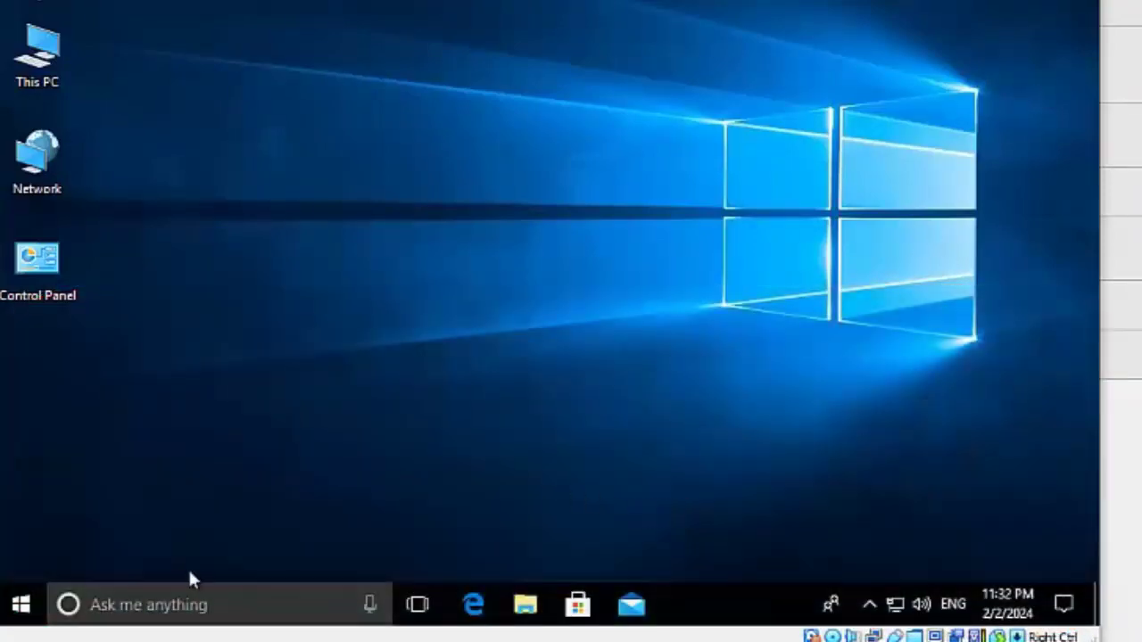
Step: In Accounts > Your info, choose to sign in with a Microsoft account instead
{"action": "left_click", "coordinate": [21, 605]}
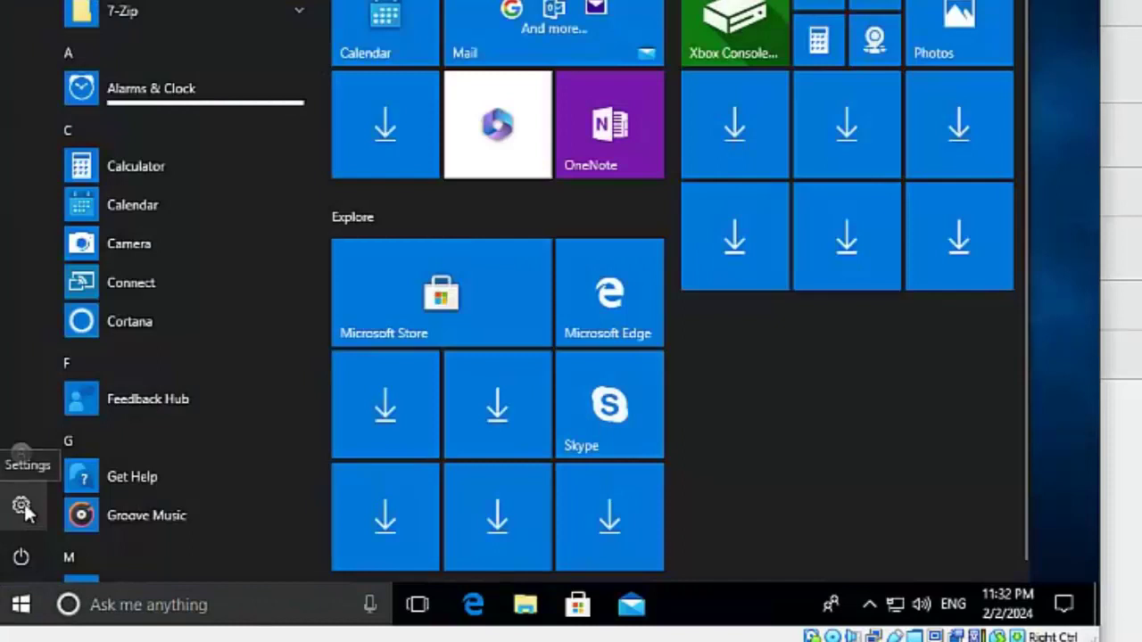
{"action": "left_click", "coordinate": [22, 508]}
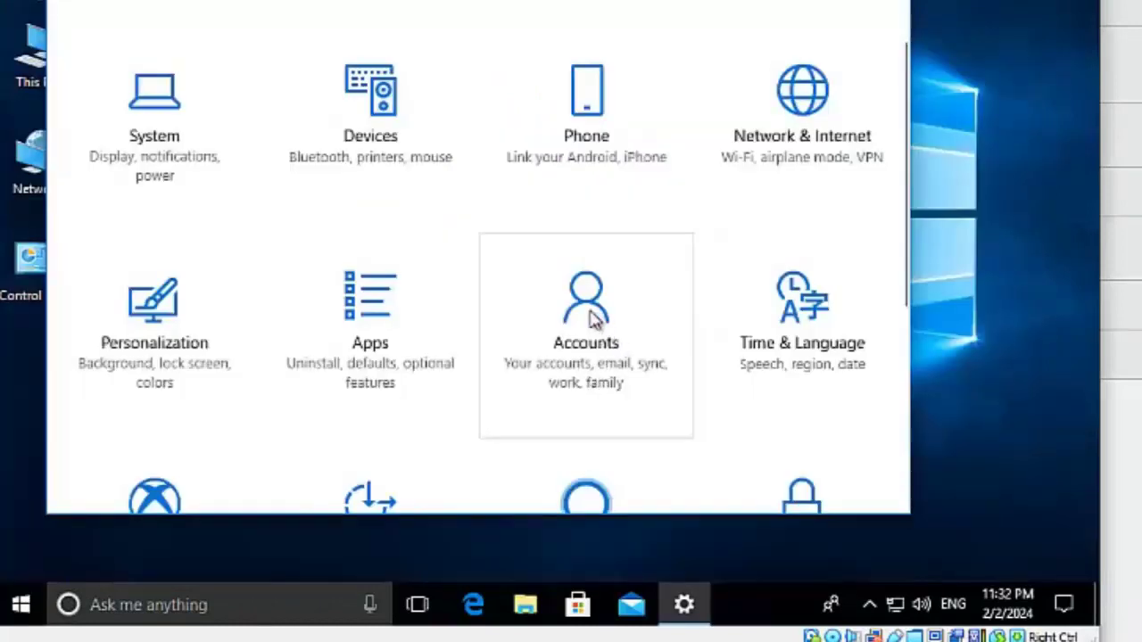
{"action": "left_click", "coordinate": [594, 319]}
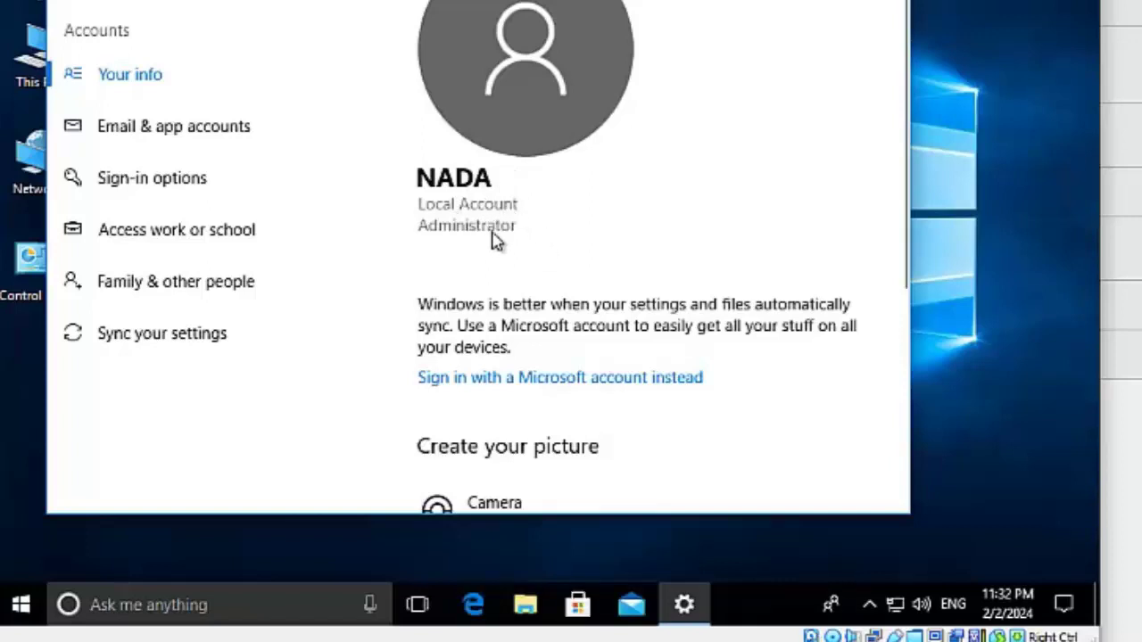
{"action": "scroll", "coordinate": [541, 170], "scroll_direction": "down", "scroll_amount": 1}
{"action": "scroll", "coordinate": [546, 175], "scroll_direction": "up", "scroll_amount": 1}
{"action": "left_click", "coordinate": [581, 385]}
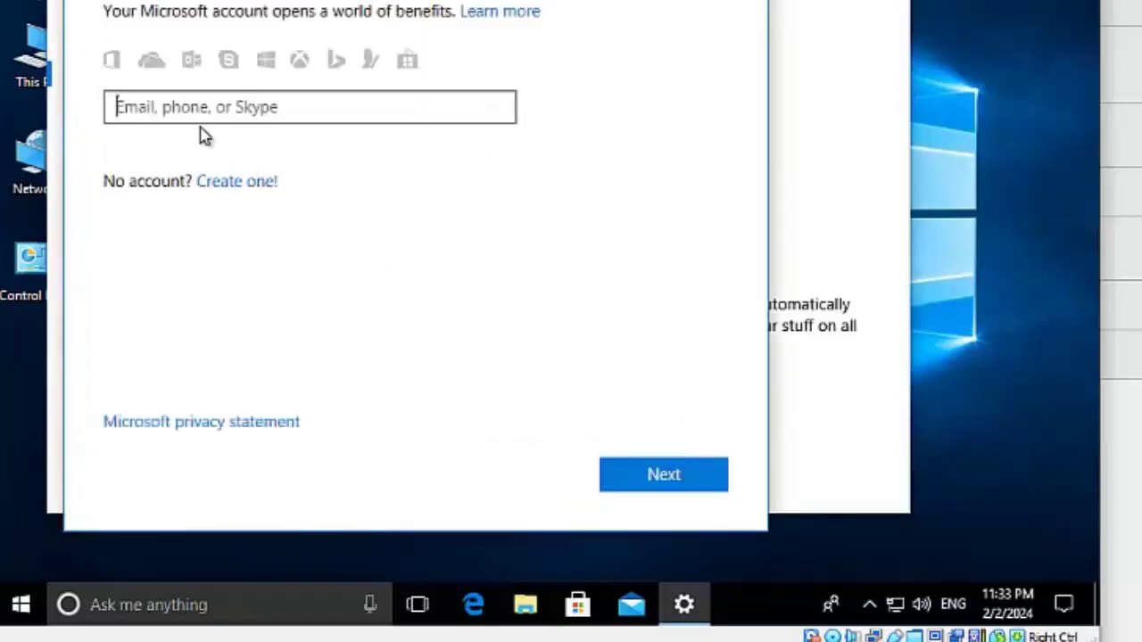
Step: Enter the Microsoft account's hotmail e-mail address and submit it
{"action": "left_click", "coordinate": [143, 111]}
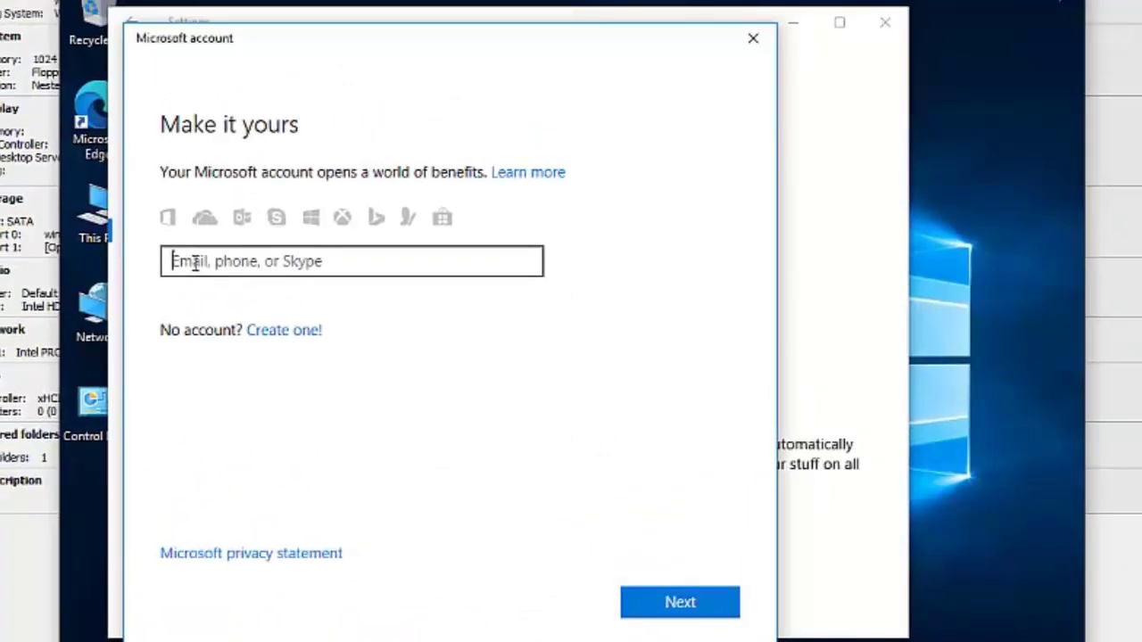
{"action": "key", "text": "Tab"}
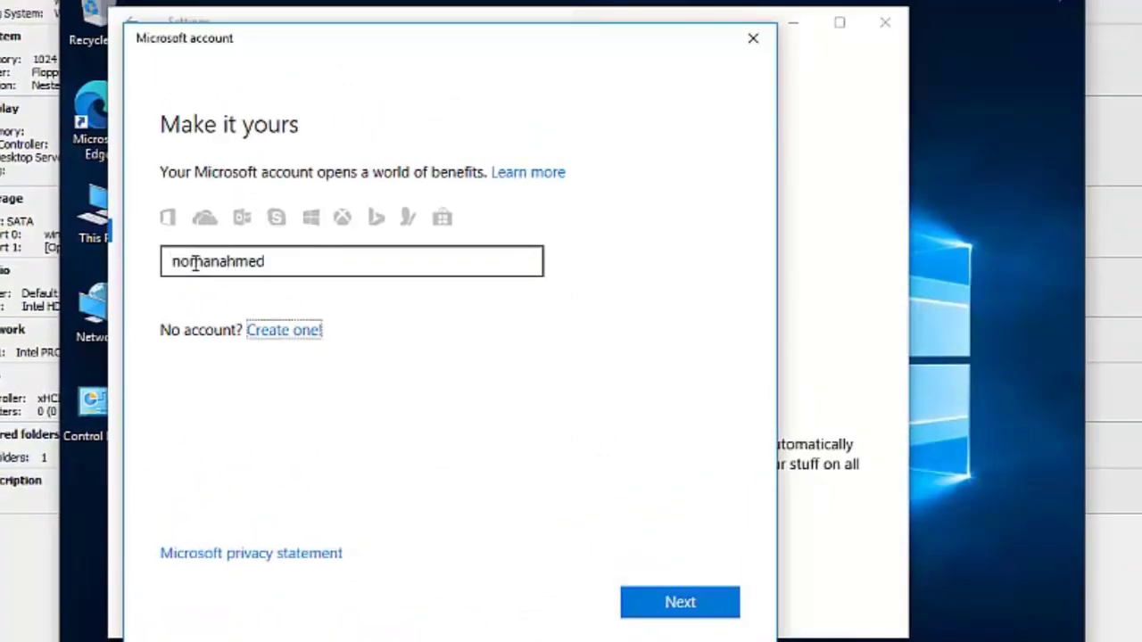
{"action": "left_click", "coordinate": [275, 261]}
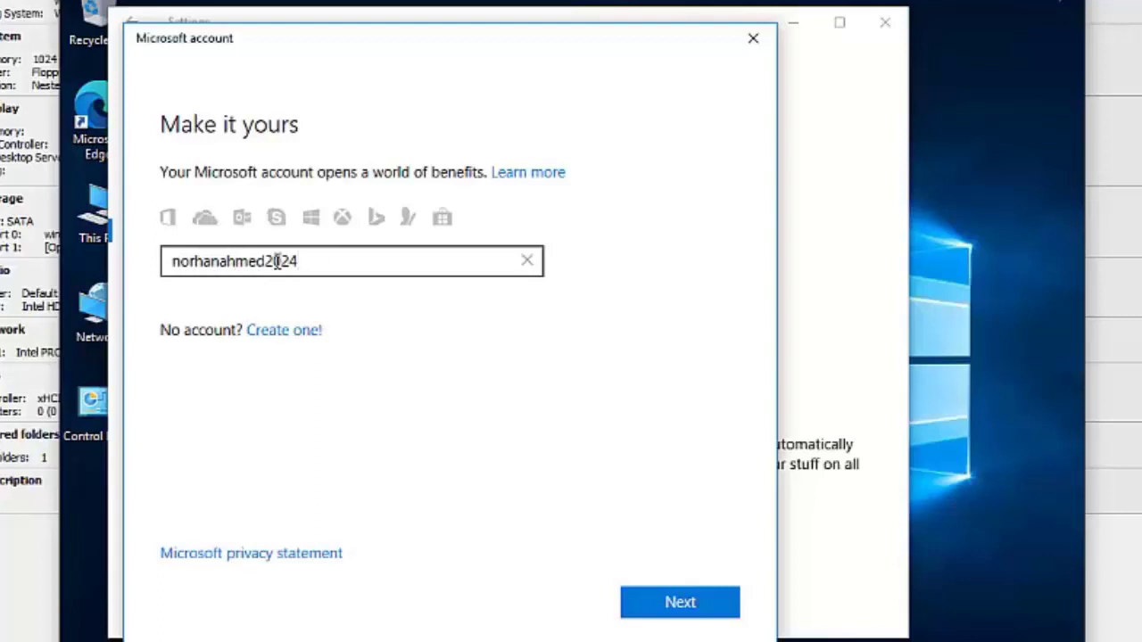
{"action": "left_click", "coordinate": [675, 497]}
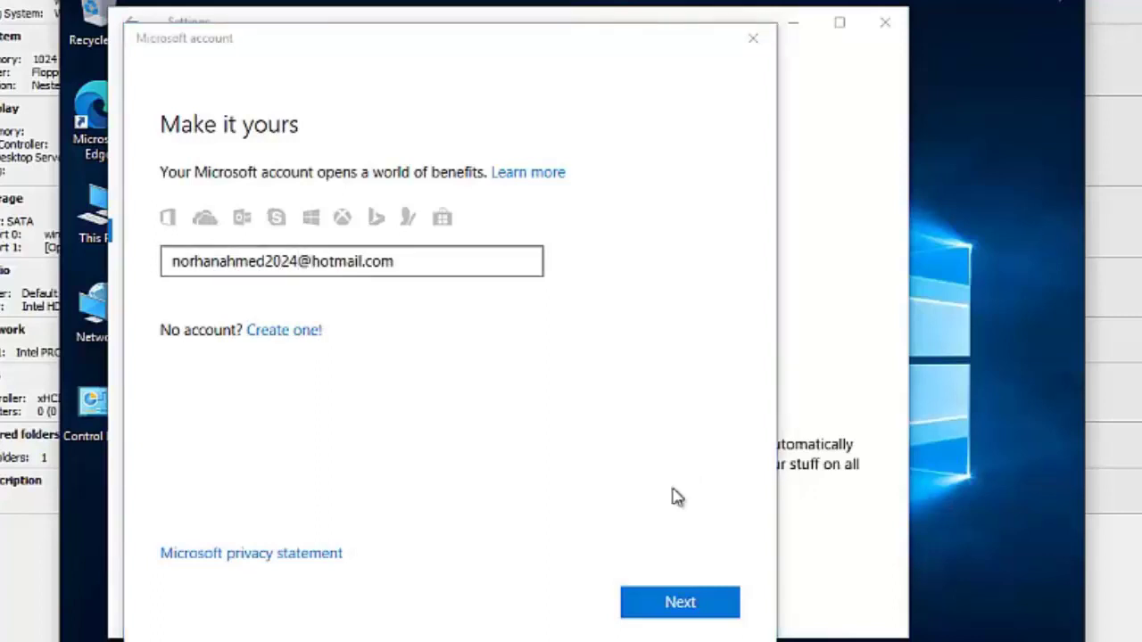
{"action": "left_click", "coordinate": [680, 603]}
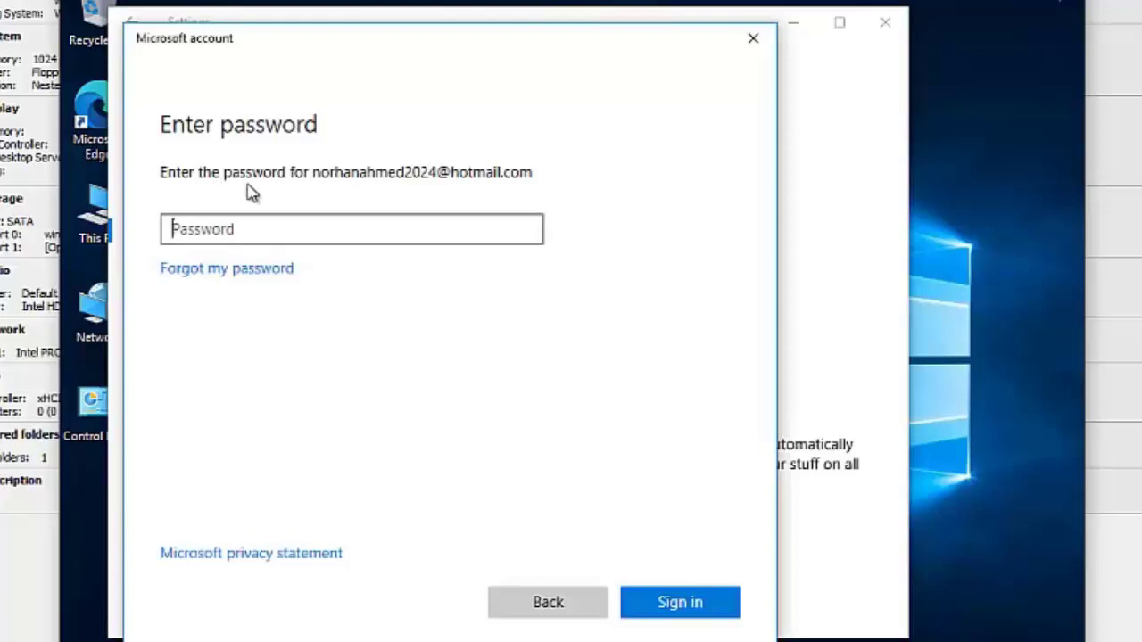
Step: Sign in with the account password, then confirm the current Windows password
{"action": "type", "text": "•••••"}
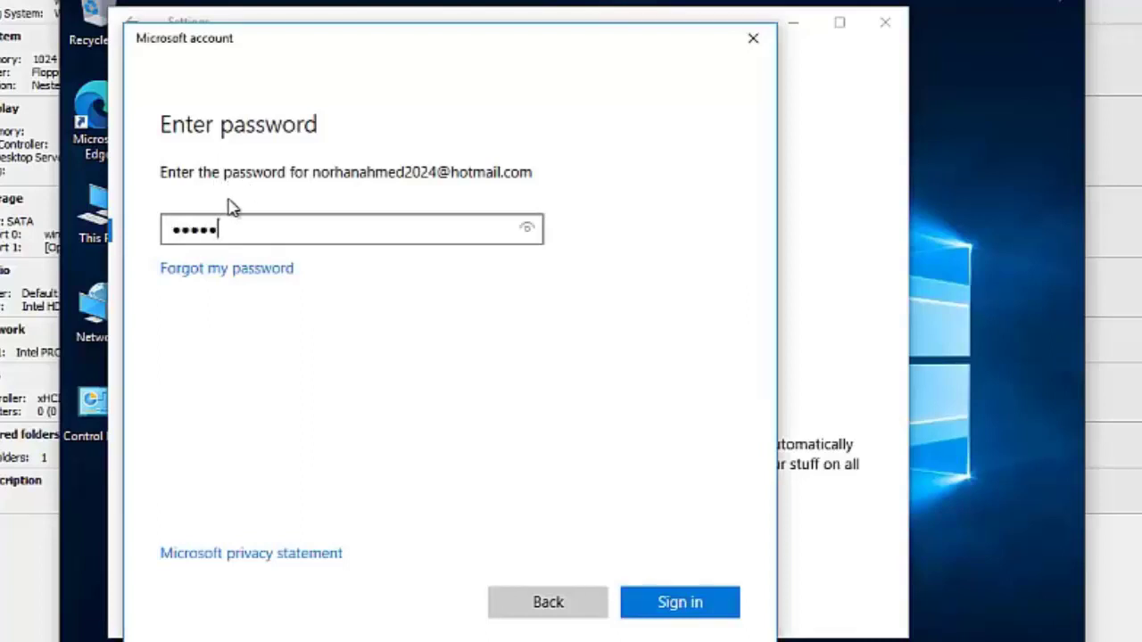
{"action": "type", "text": "••••••"}
{"action": "left_click", "coordinate": [675, 601]}
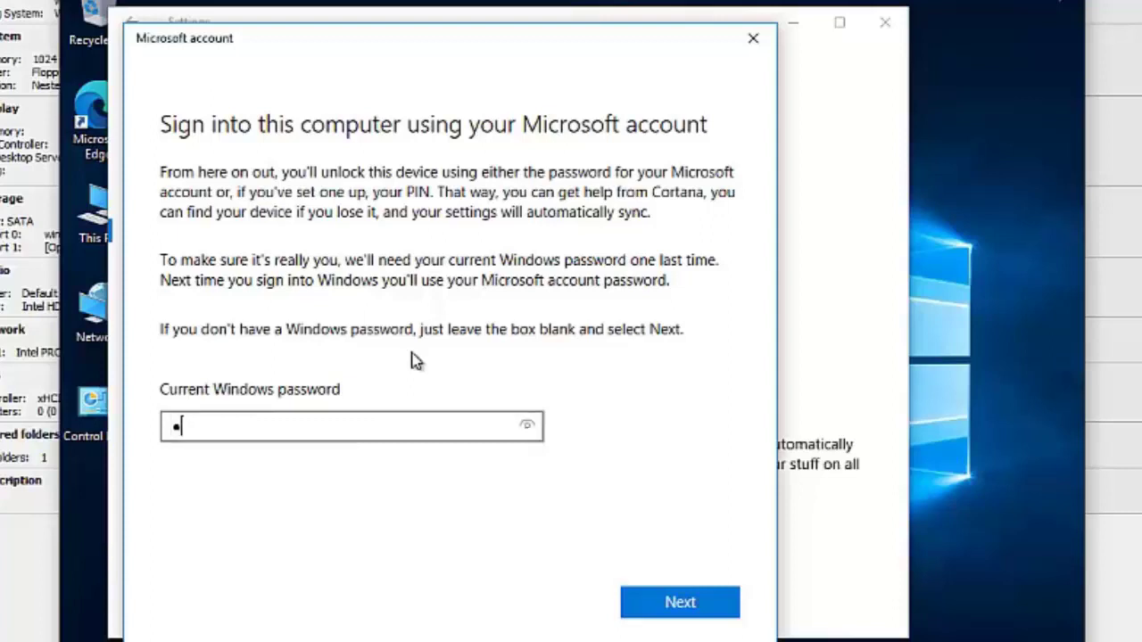
{"action": "type", "text": "23"}
{"action": "left_click", "coordinate": [675, 605]}
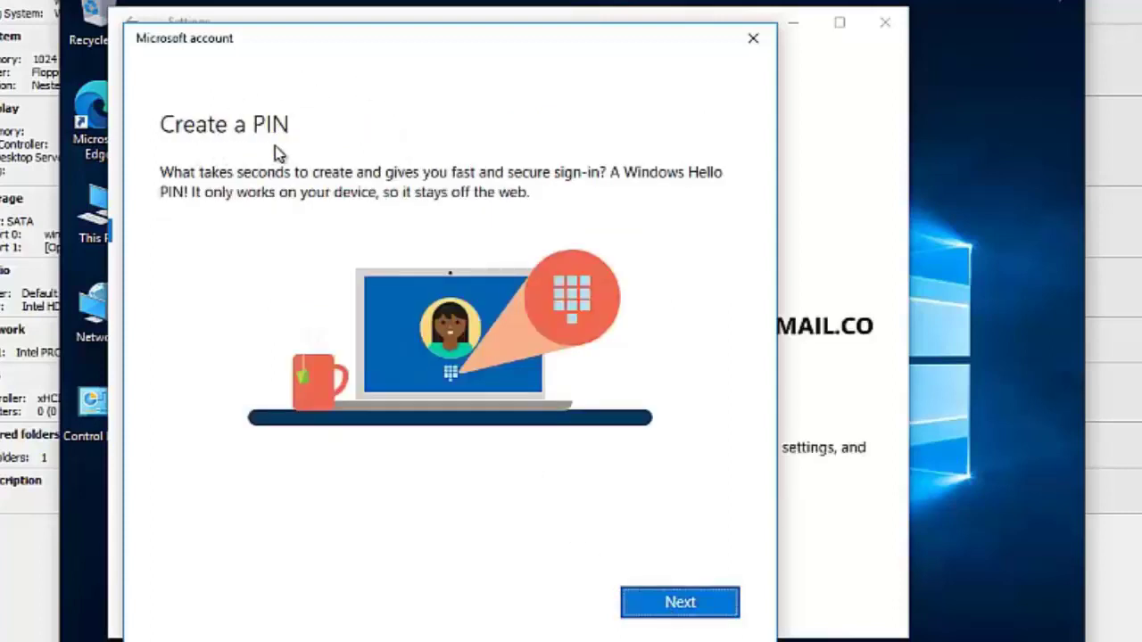
Step: Skip Windows Hello PIN setup so the Microsoft account sign-in completes
{"action": "left_click", "coordinate": [676, 604]}
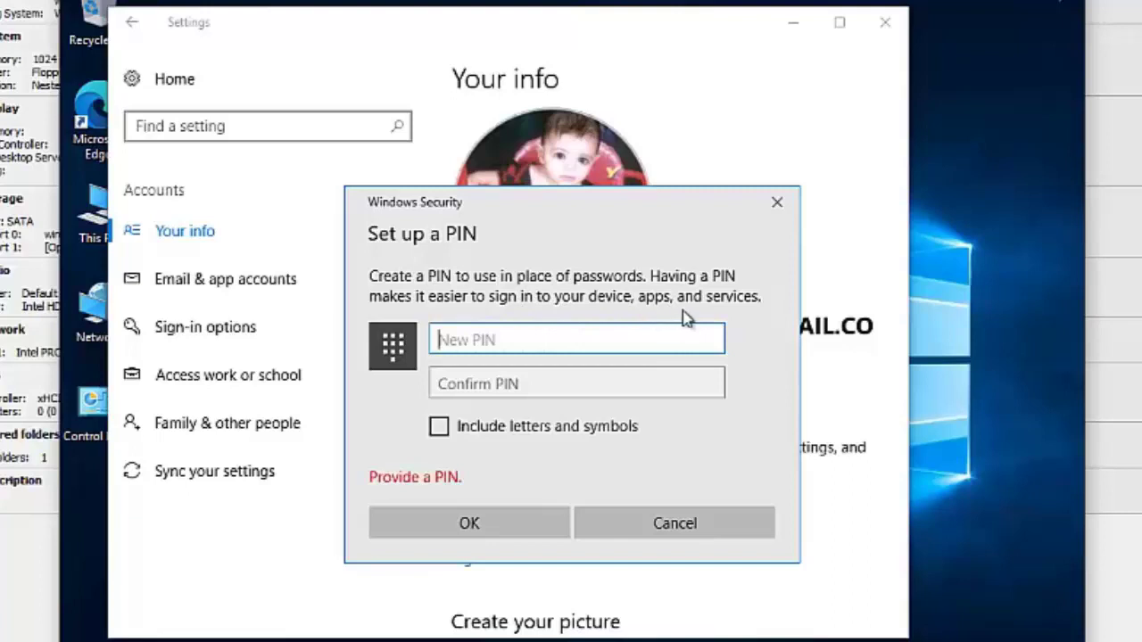
{"action": "left_click", "coordinate": [662, 517]}
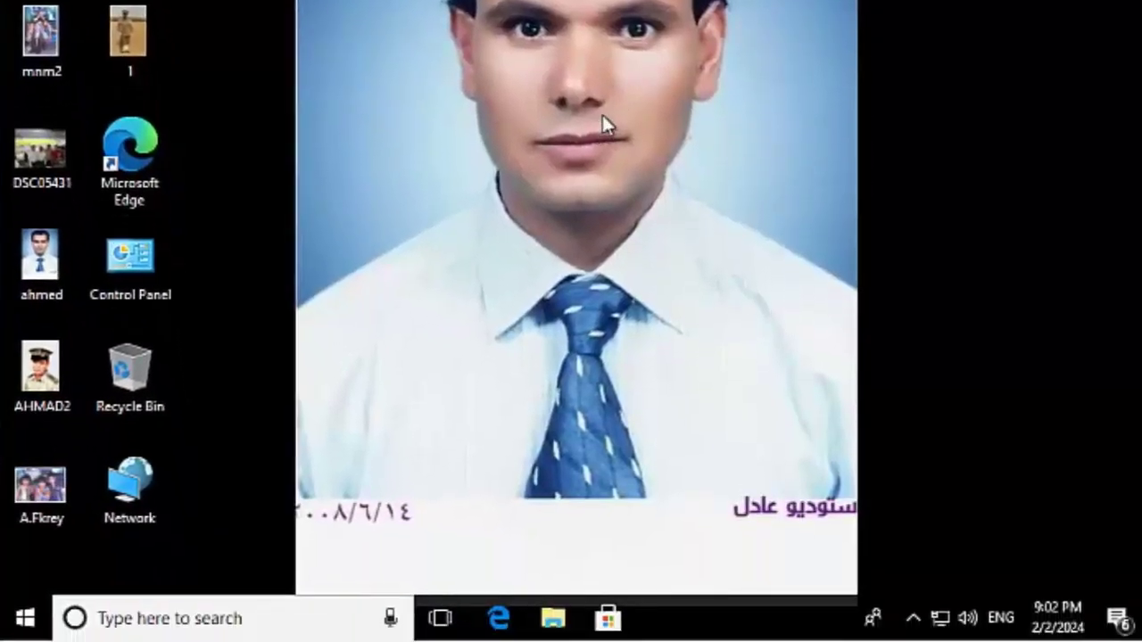
Step: Set the beach photo as the desktop background and view it on the desktop
{"action": "left_click", "coordinate": [21, 622]}
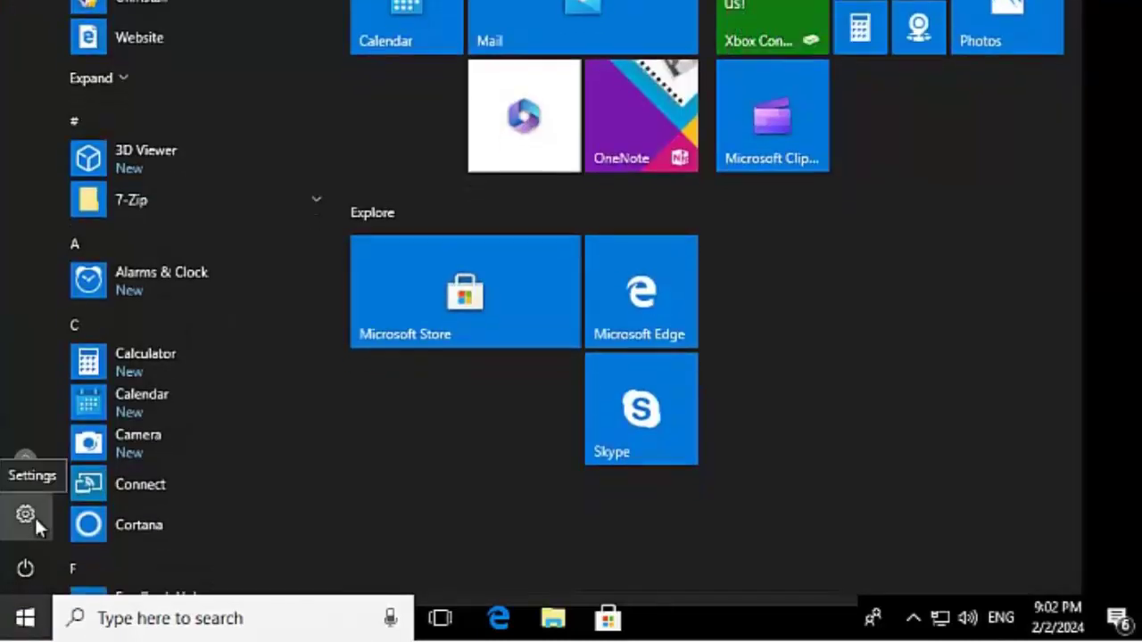
{"action": "left_click", "coordinate": [26, 515]}
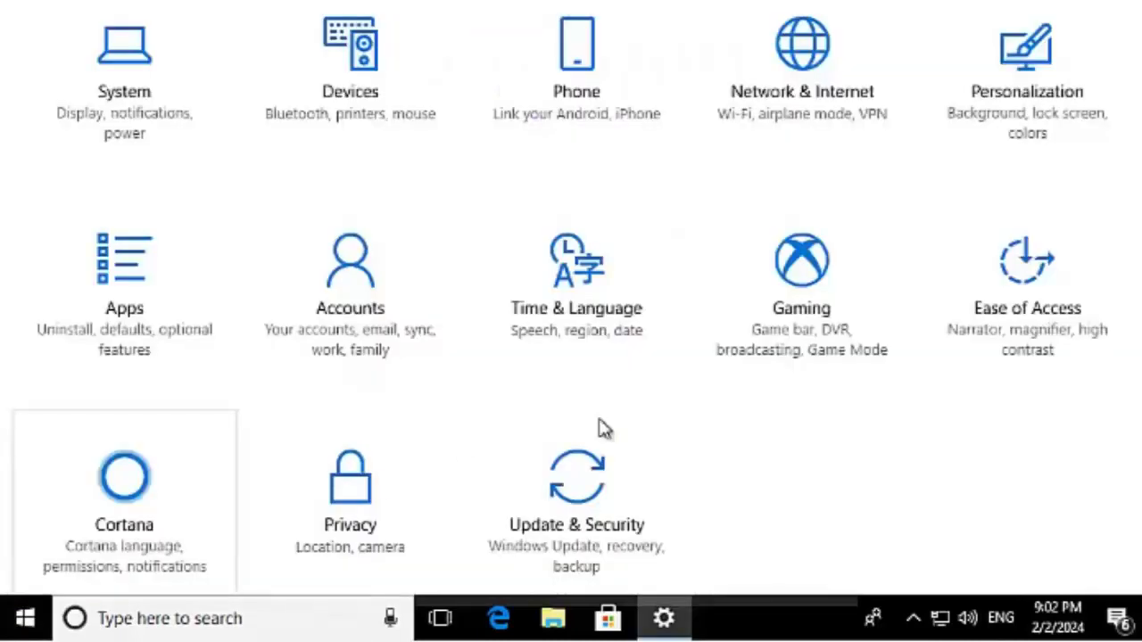
{"action": "left_click", "coordinate": [1019, 85]}
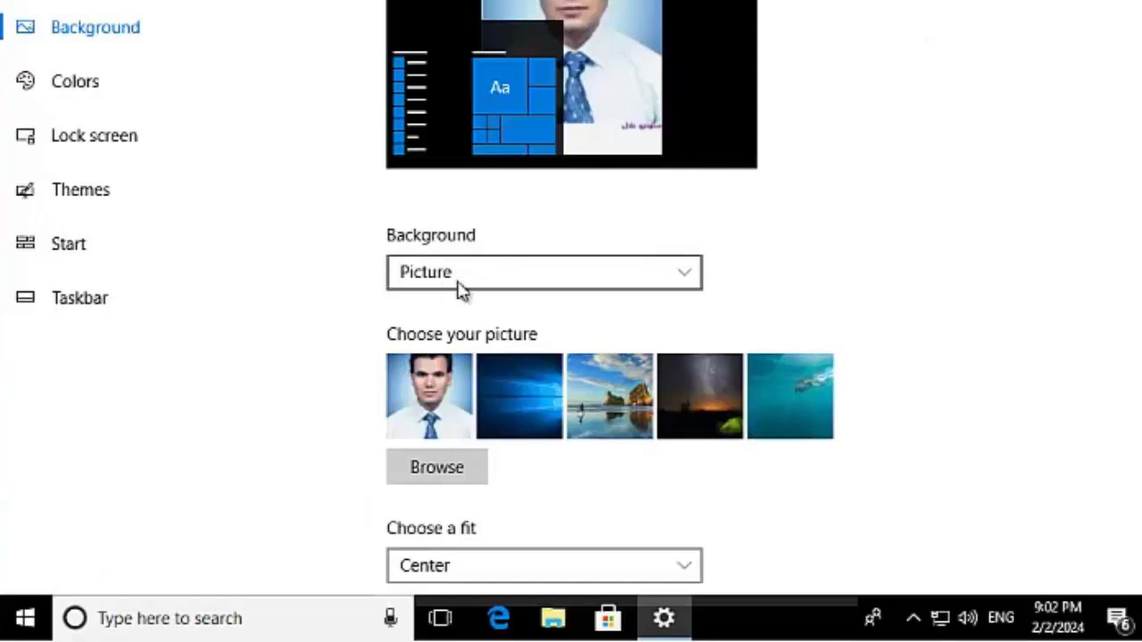
{"action": "left_click", "coordinate": [618, 405]}
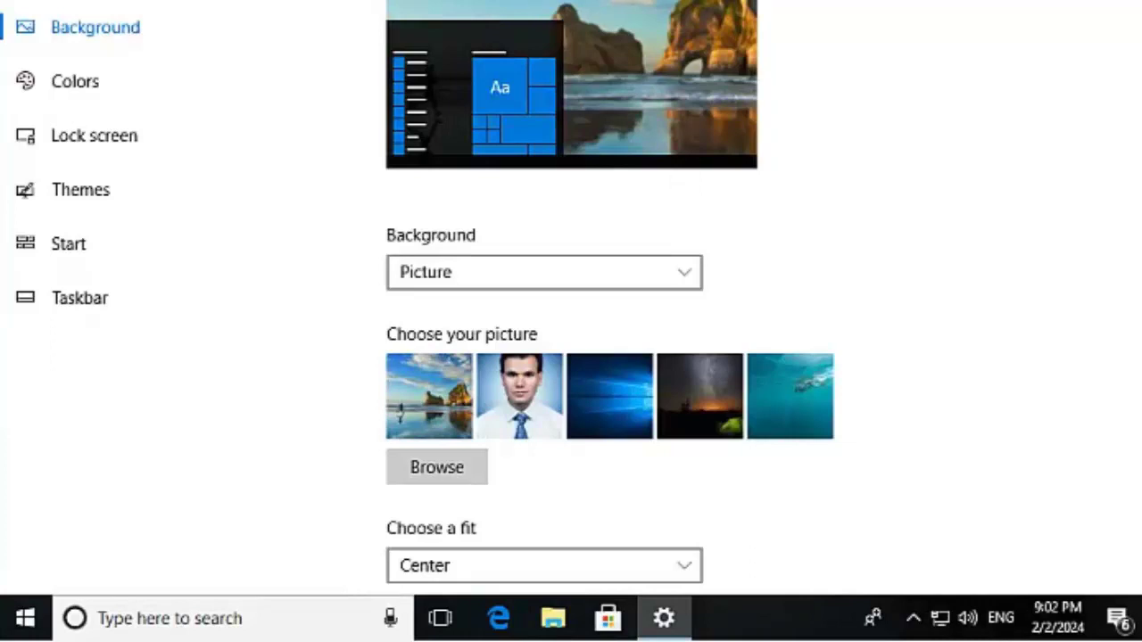
{"action": "key", "text": "super+d"}
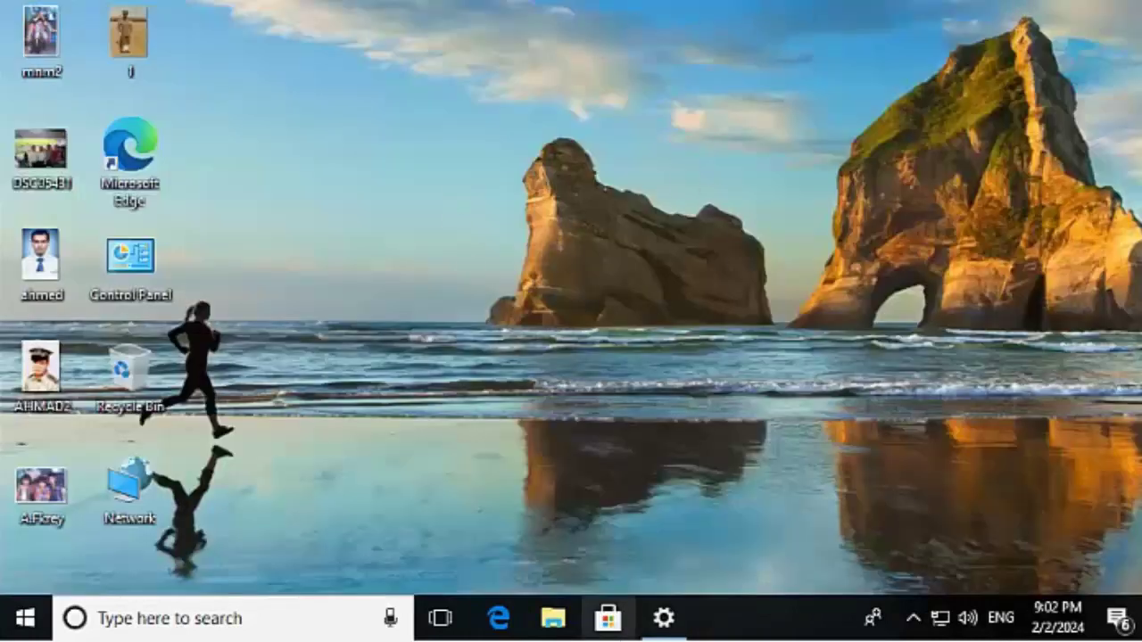
{"action": "left_click", "coordinate": [663, 618]}
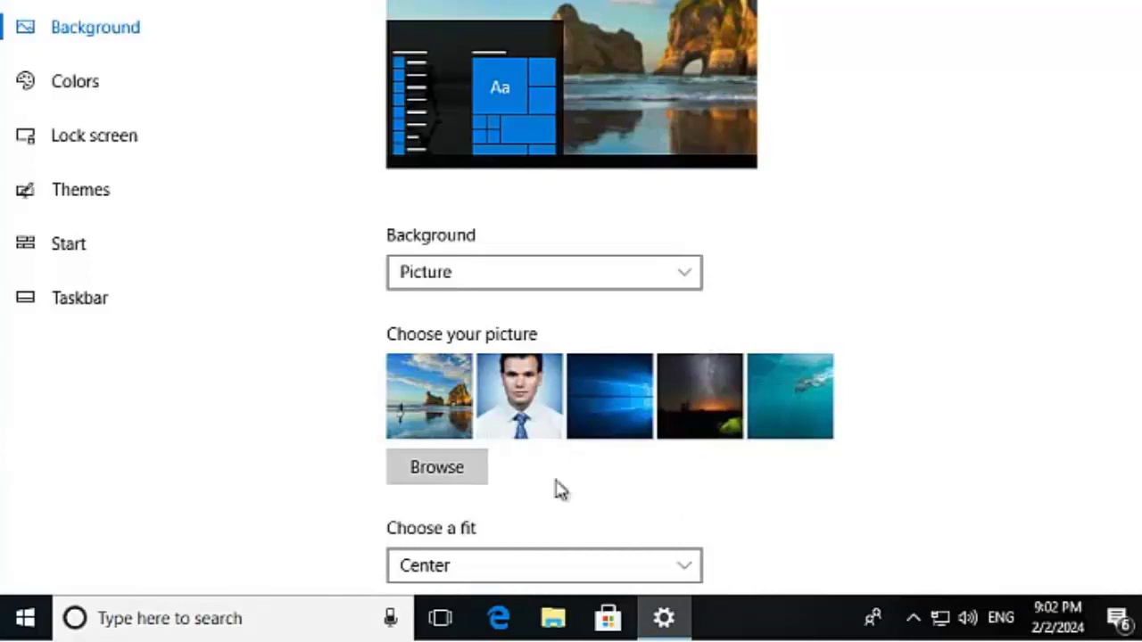
Step: Browse for the uniformed portrait photo and set it as the background
{"action": "left_click", "coordinate": [437, 471]}
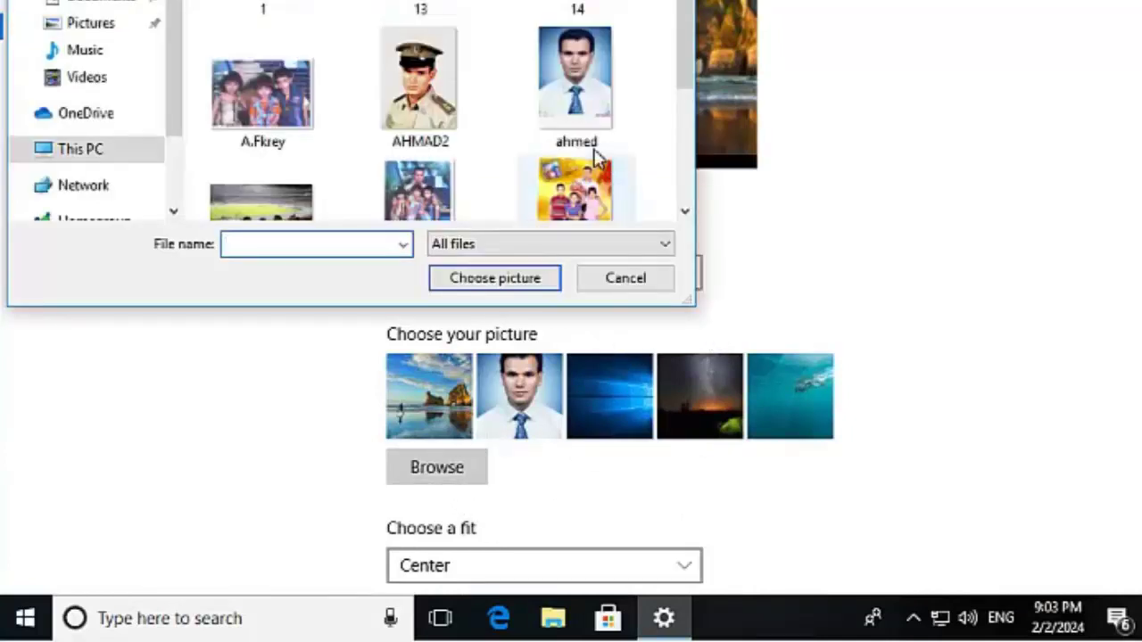
{"action": "left_click", "coordinate": [419, 89]}
{"action": "left_click", "coordinate": [496, 278]}
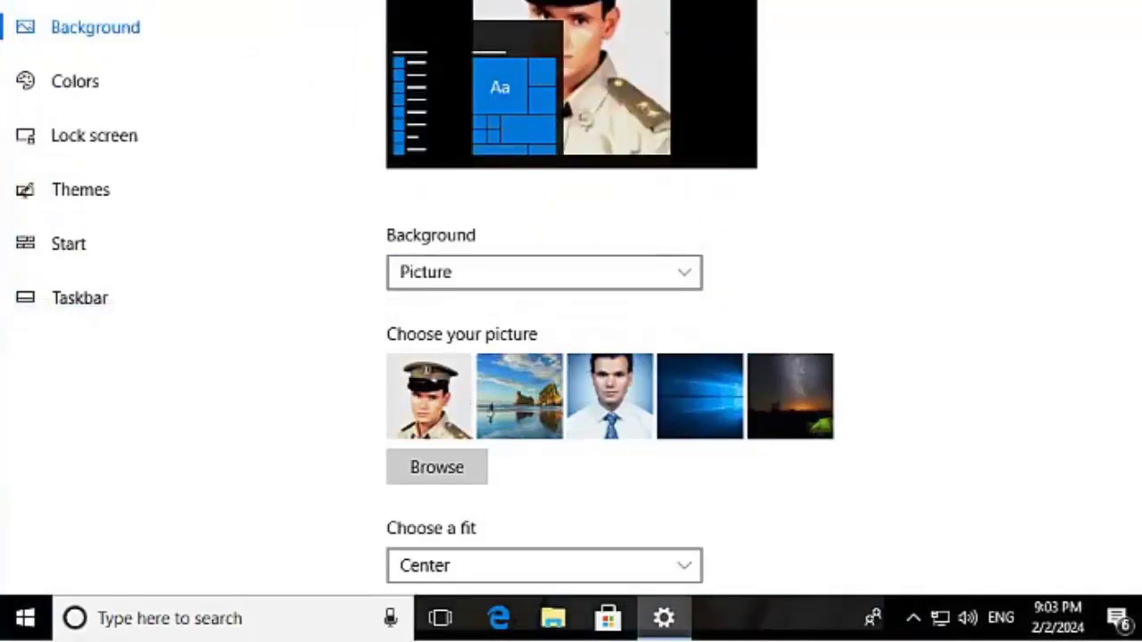
{"action": "key", "text": "super+d"}
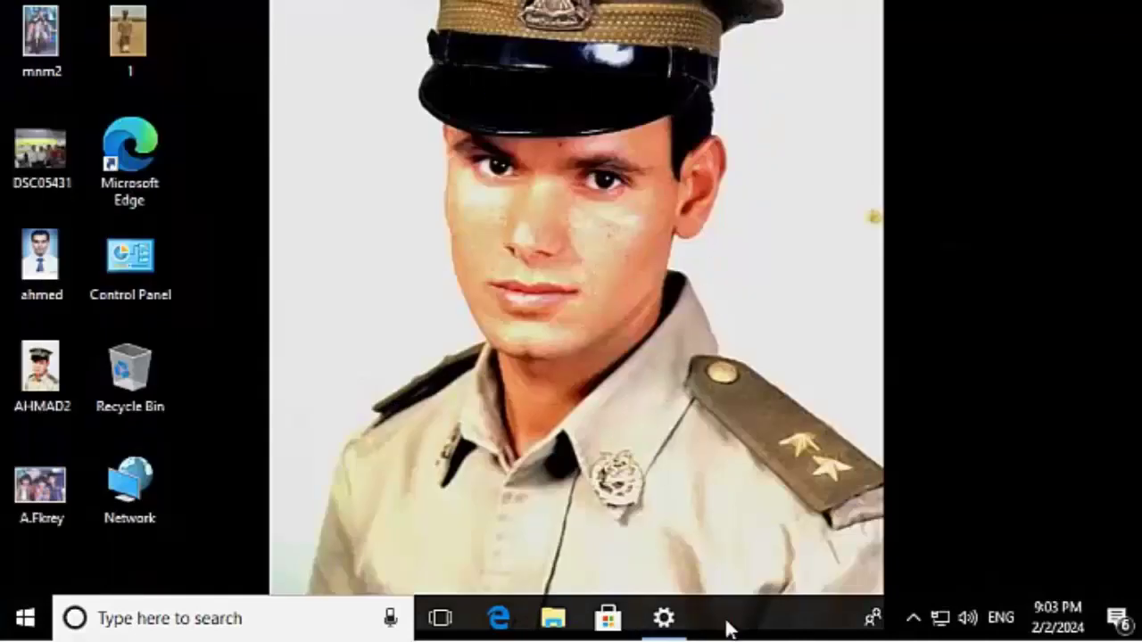
{"action": "left_click", "coordinate": [678, 632]}
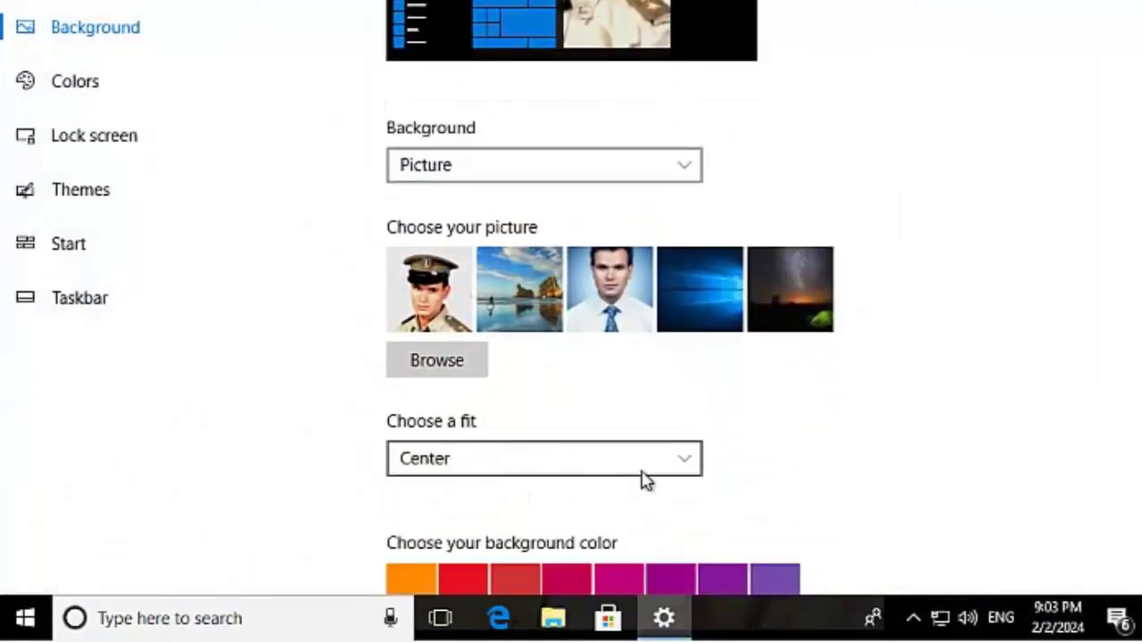
Step: Try the Tile fit for the wallpaper, then settle on Stretch
{"action": "left_click", "coordinate": [687, 462]}
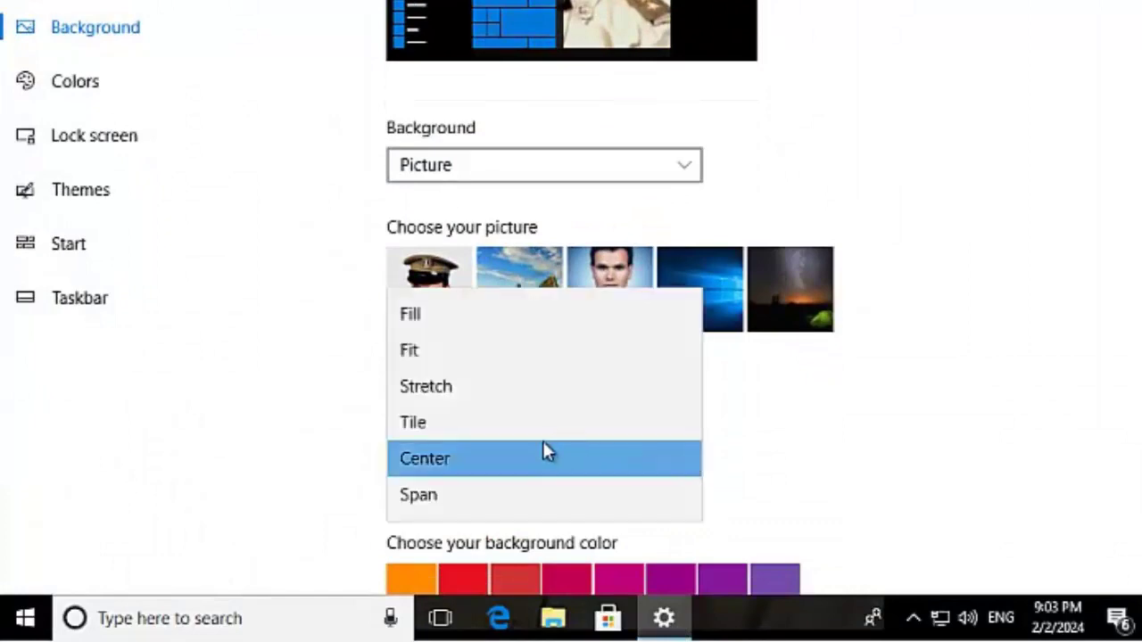
{"action": "left_click", "coordinate": [426, 420]}
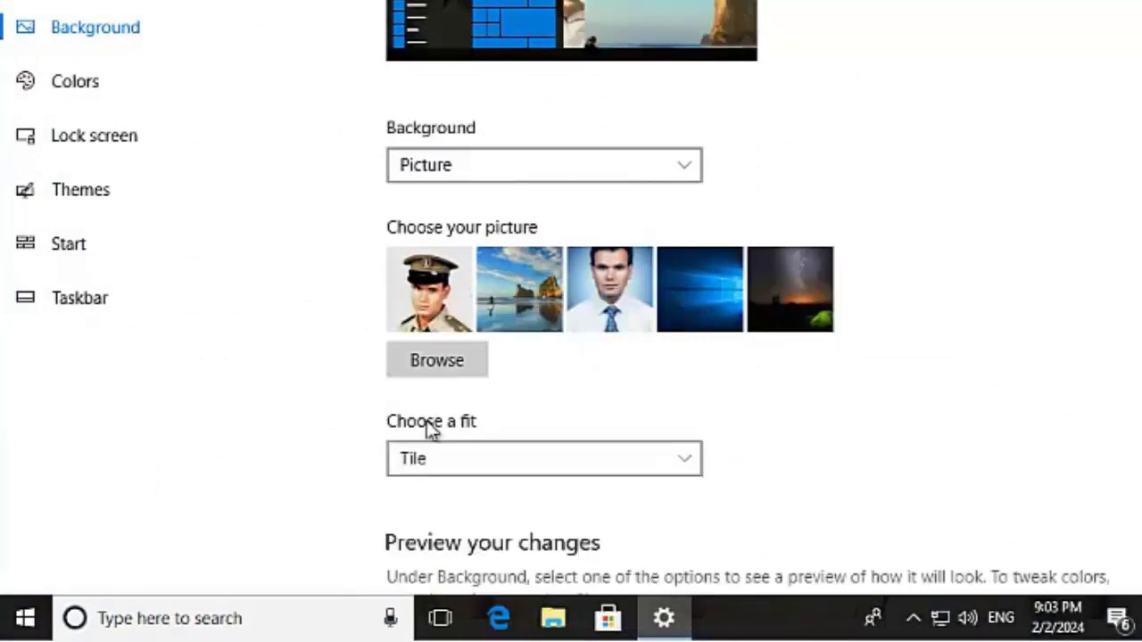
{"action": "key", "text": "super+d"}
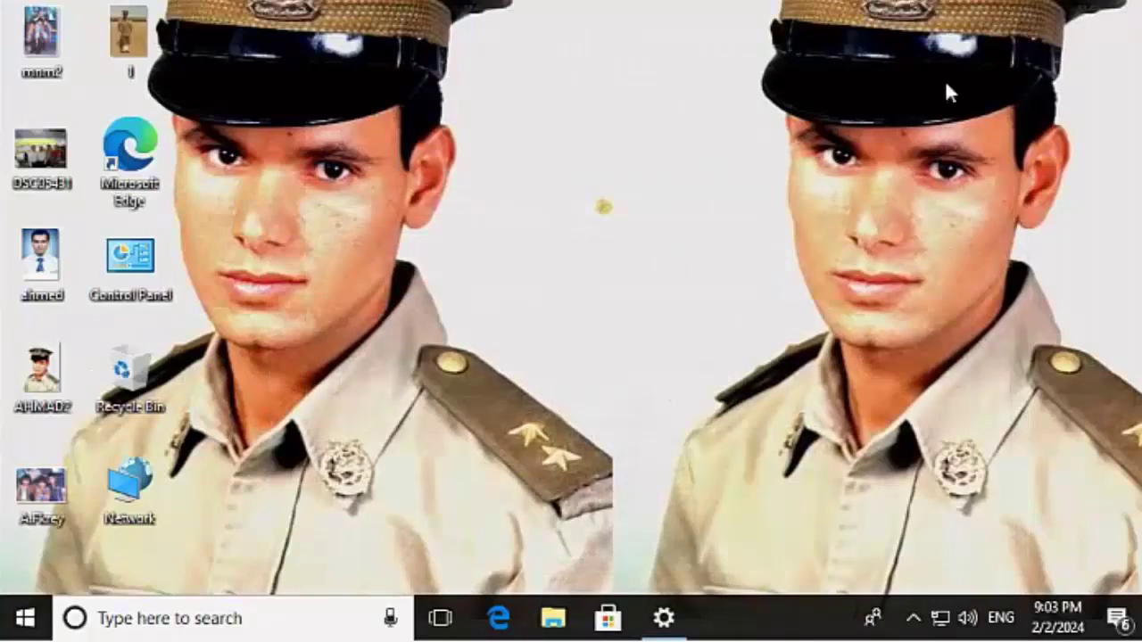
{"action": "left_click", "coordinate": [668, 618]}
{"action": "left_click", "coordinate": [687, 459]}
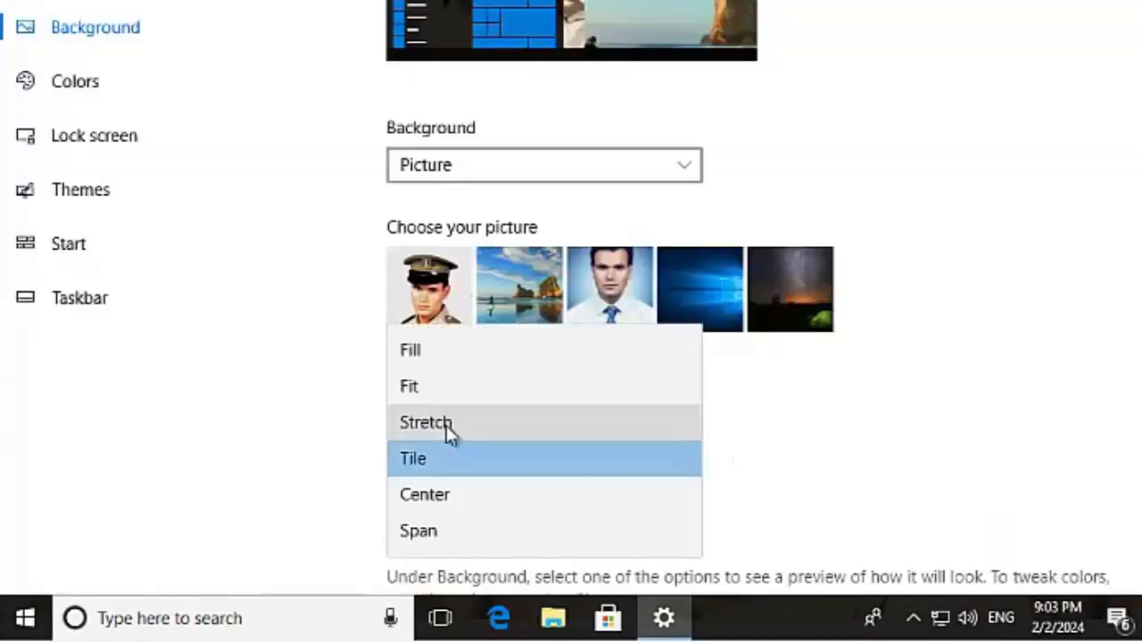
{"action": "left_click", "coordinate": [446, 425]}
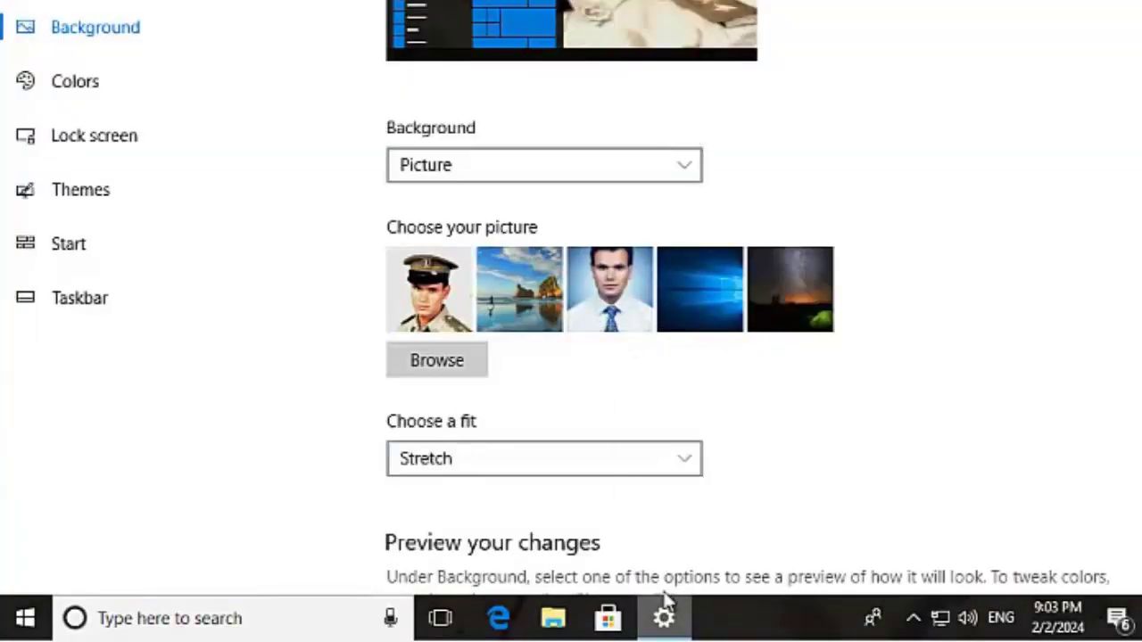
{"action": "key", "text": "super+d"}
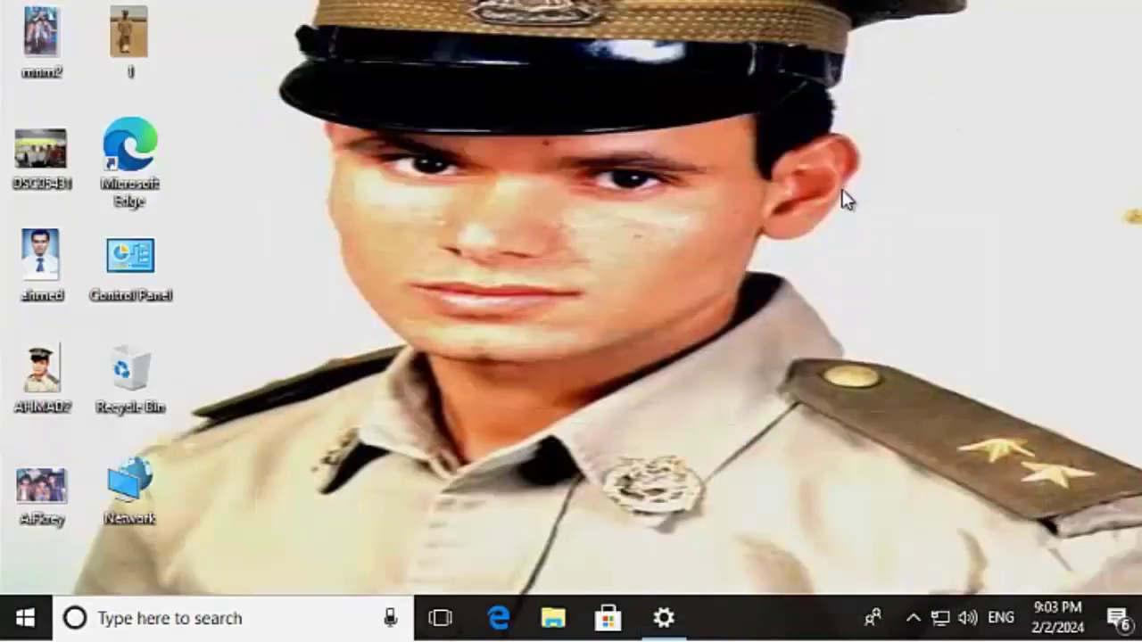
{"action": "key", "text": "super+d"}
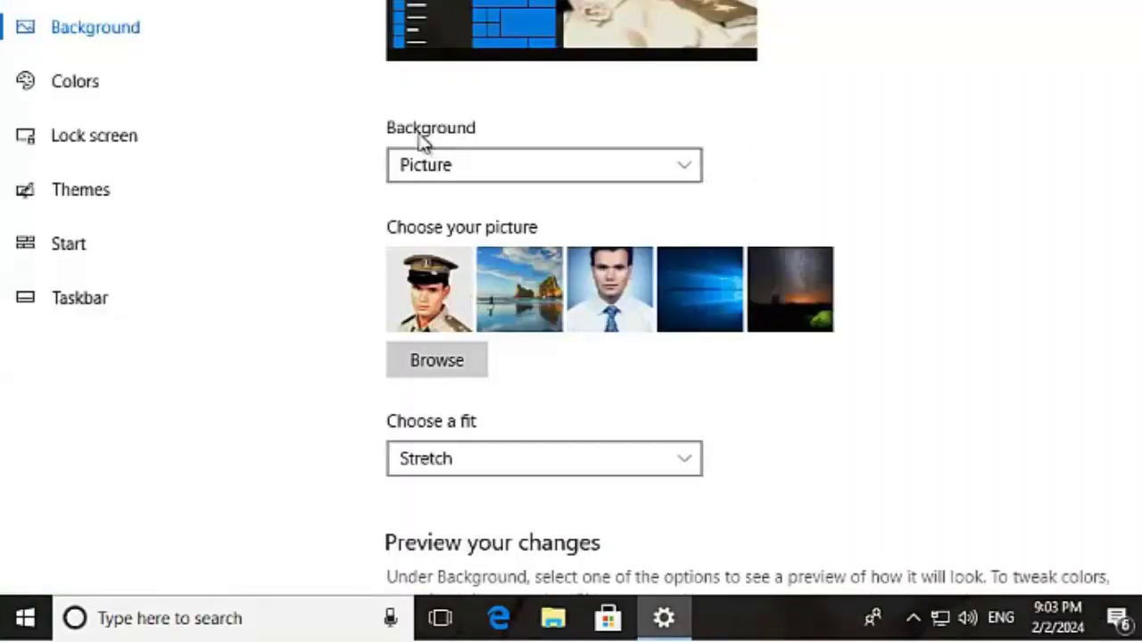
Step: Try a solid red background, then switch the background type to Slideshow
{"action": "left_click", "coordinate": [689, 175]}
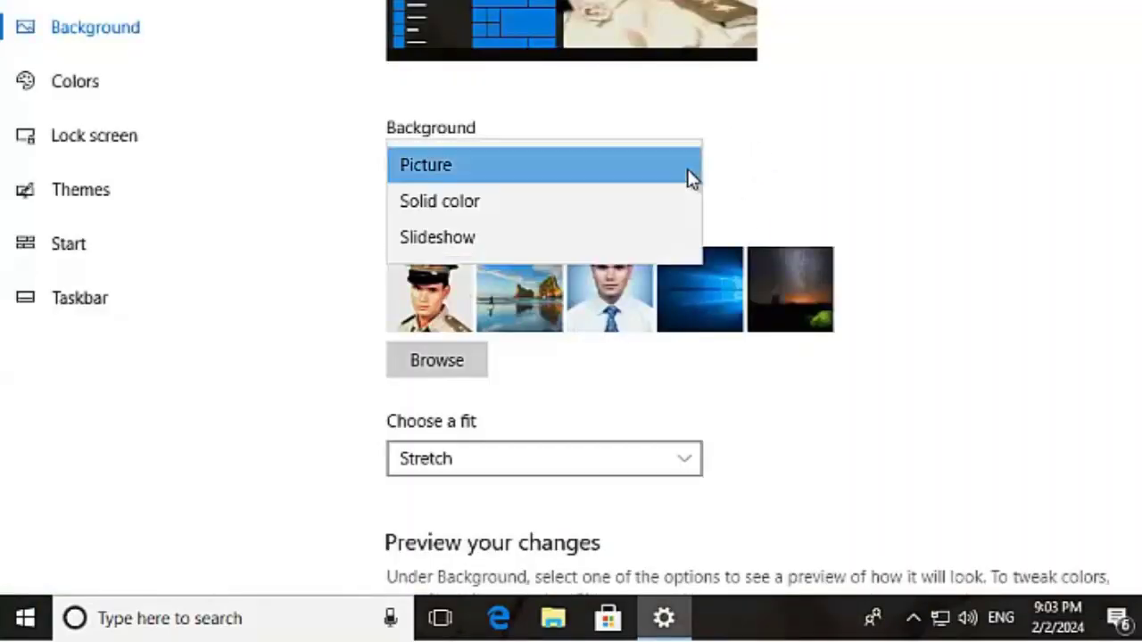
{"action": "left_click", "coordinate": [464, 201]}
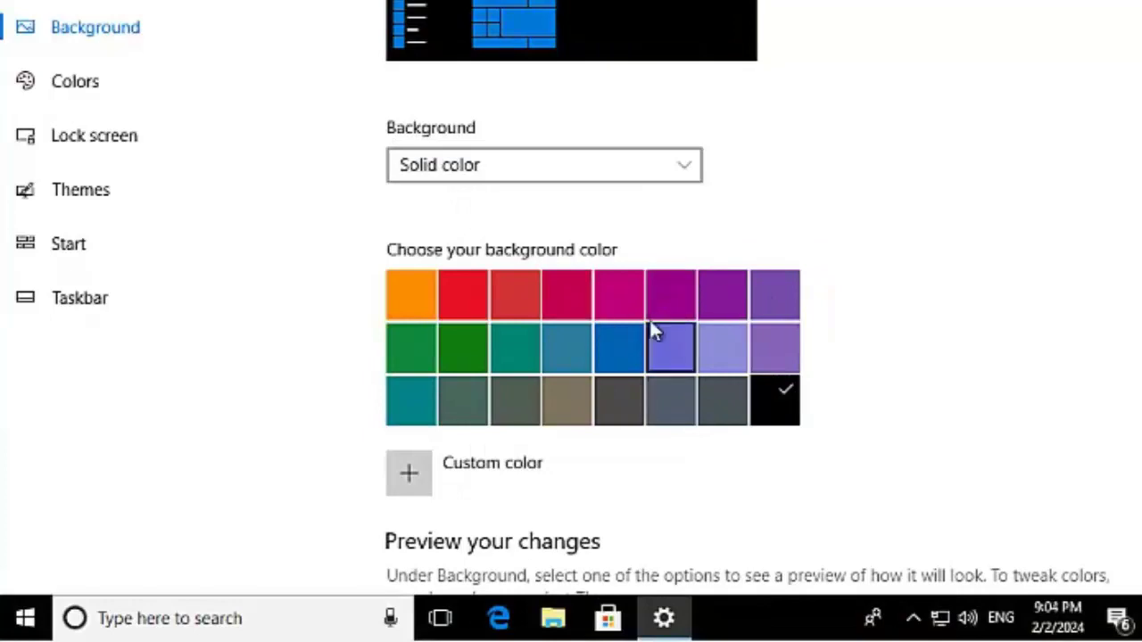
{"action": "left_click", "coordinate": [476, 296]}
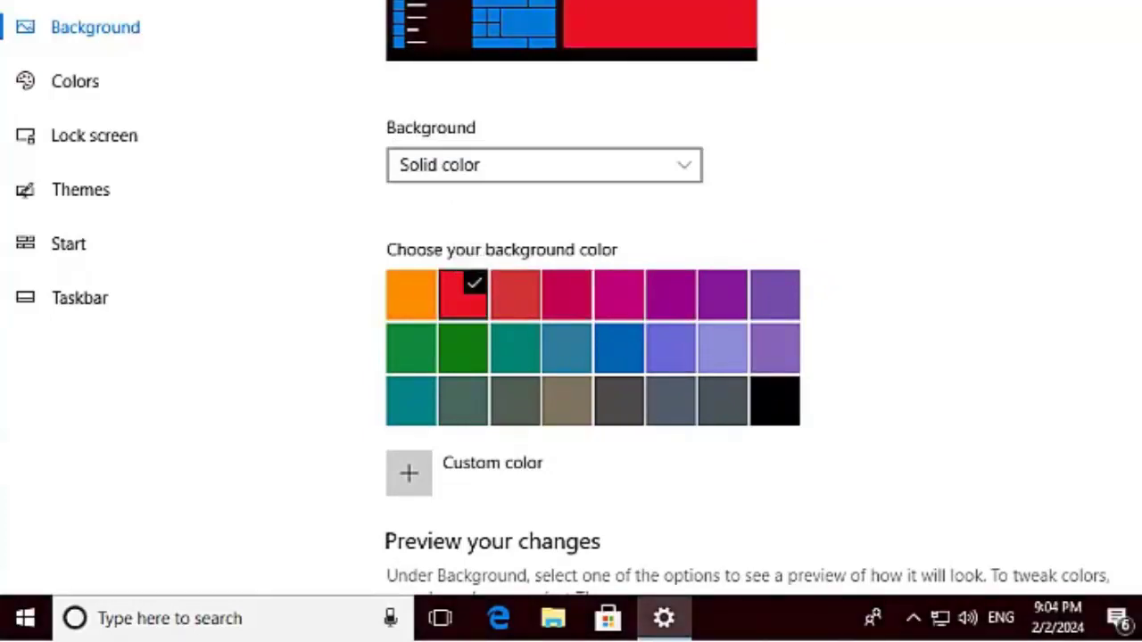
{"action": "key", "text": "super+d"}
{"action": "left_click", "coordinate": [671, 607]}
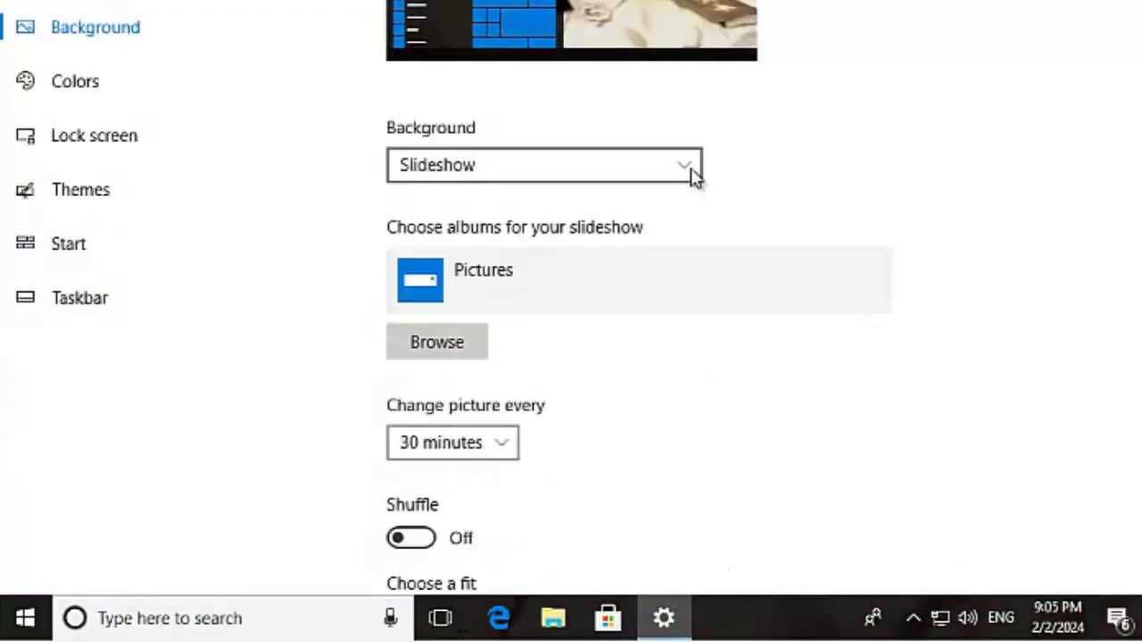
{"action": "left_click", "coordinate": [688, 171]}
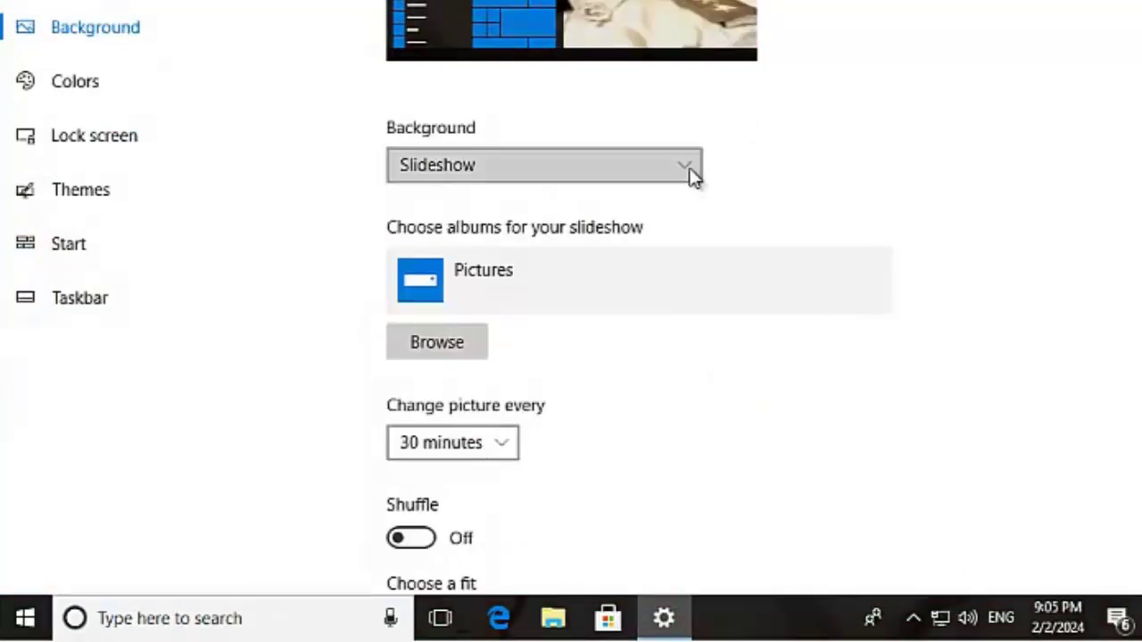
{"action": "left_click", "coordinate": [466, 173]}
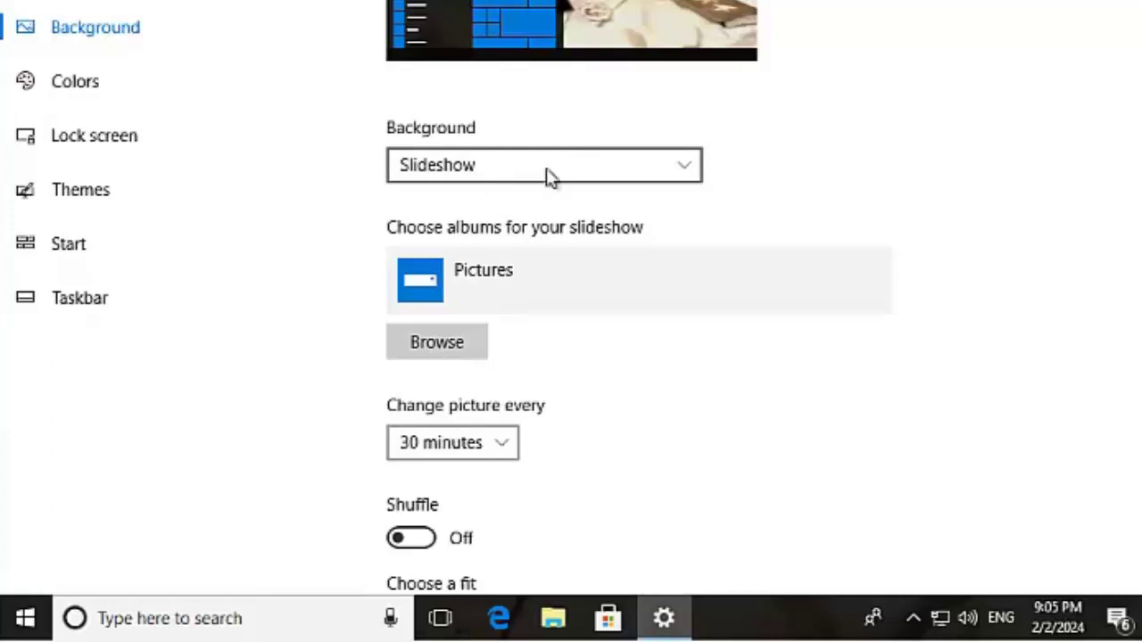
Step: Use the 'picture' folder on Local Disk (D:) as the slideshow album
{"action": "left_click", "coordinate": [457, 355]}
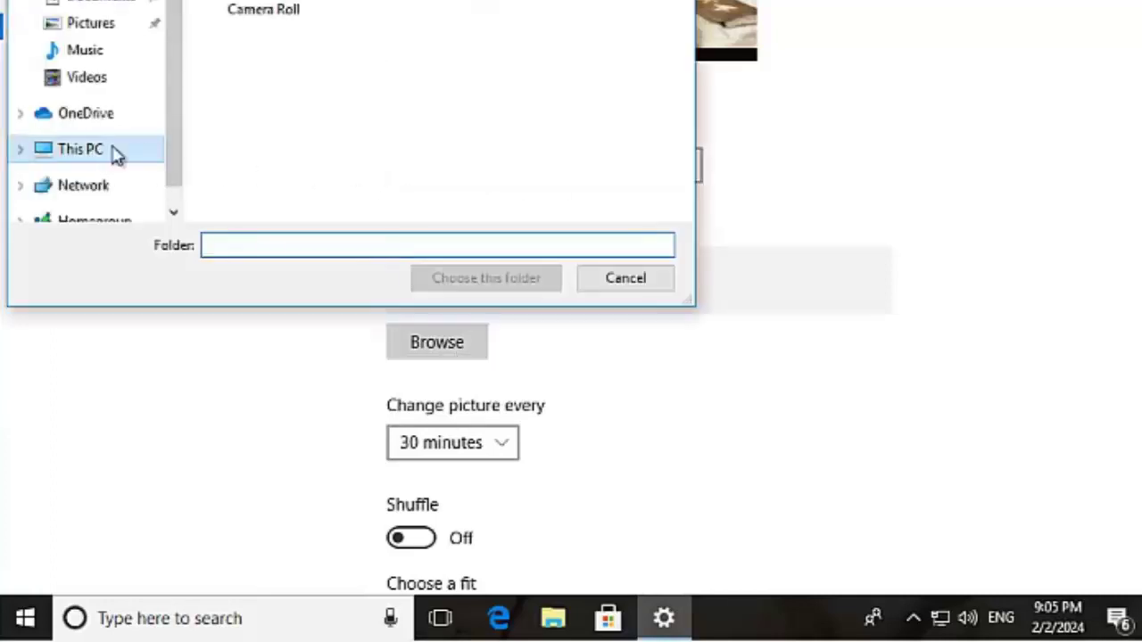
{"action": "left_click", "coordinate": [98, 152]}
{"action": "scroll", "coordinate": [593, 29], "scroll_direction": "down", "scroll_amount": 3}
{"action": "left_click", "coordinate": [382, 118]}
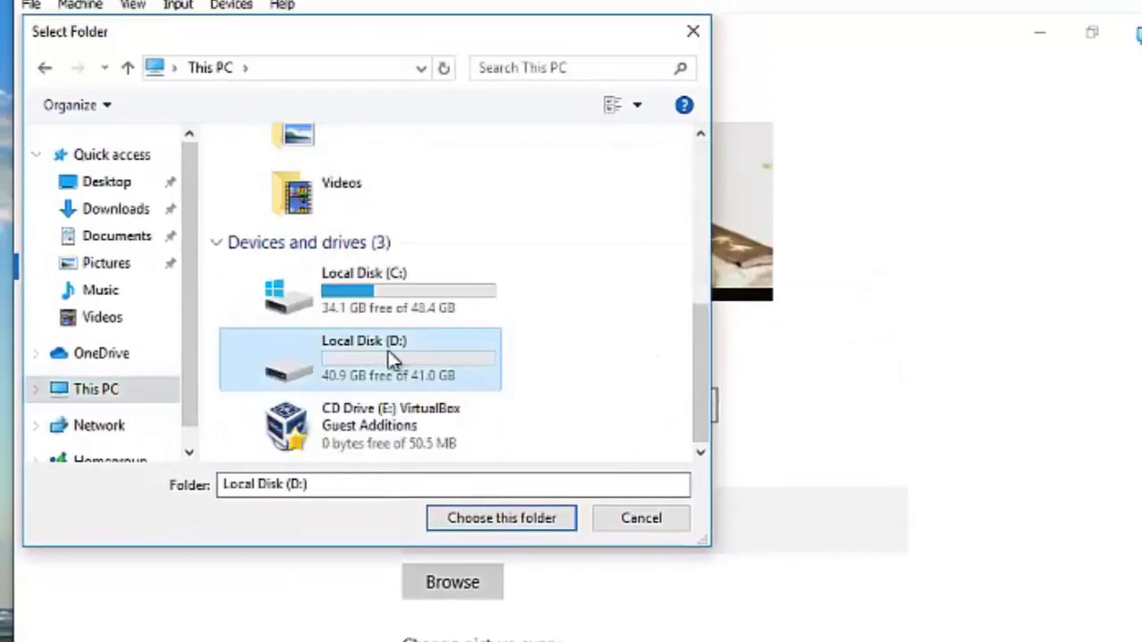
{"action": "double_click", "coordinate": [393, 358]}
{"action": "double_click", "coordinate": [321, 235]}
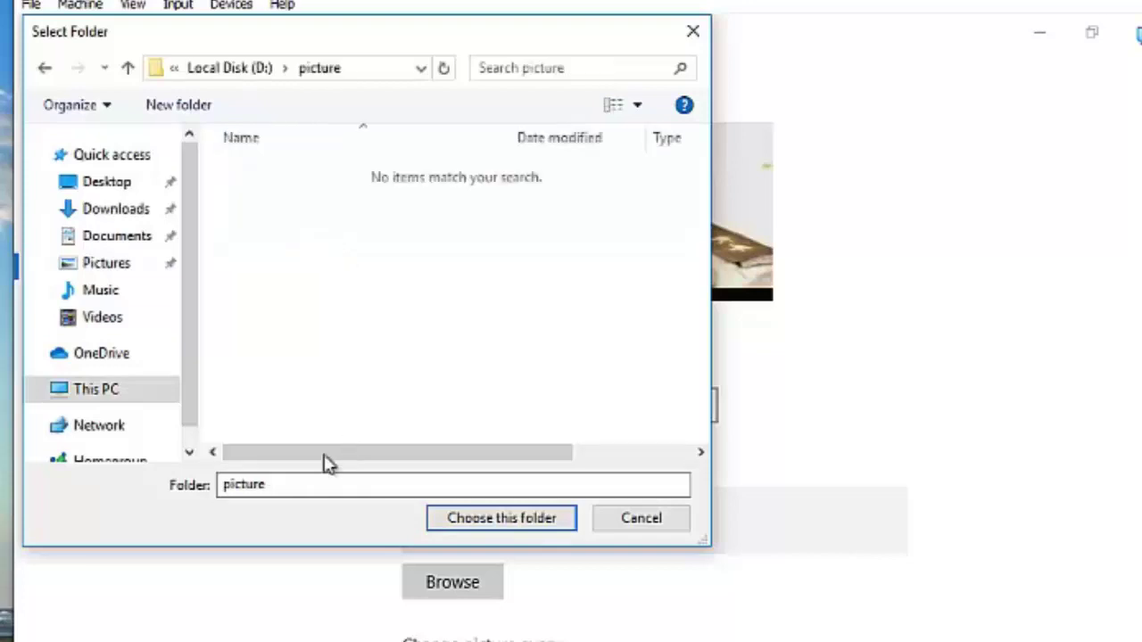
{"action": "left_click", "coordinate": [502, 527]}
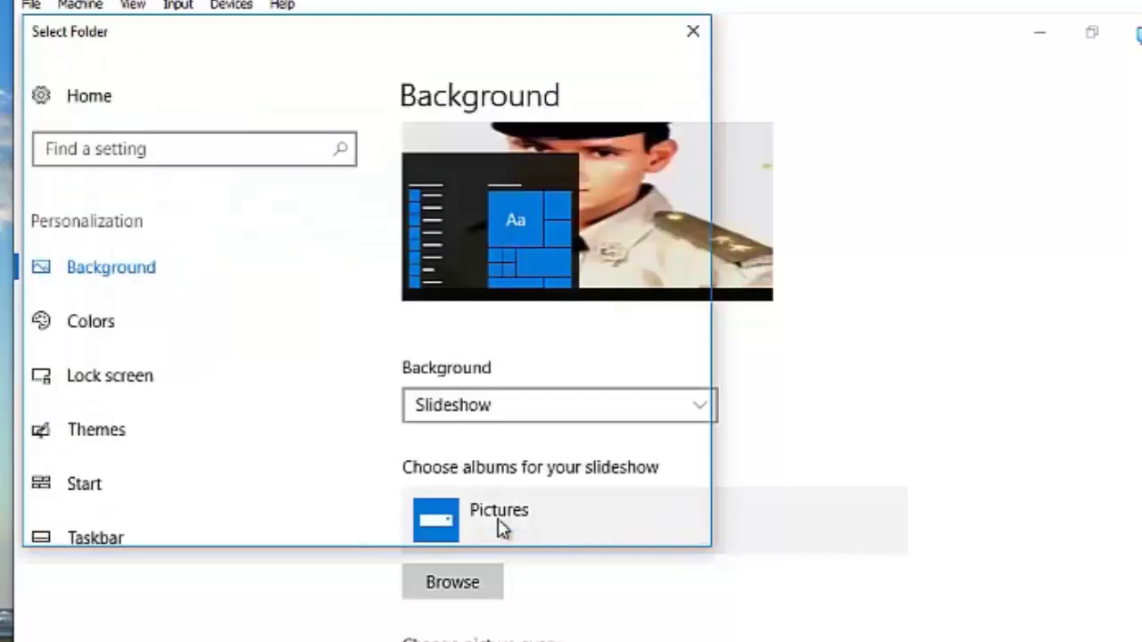
Step: Set the slideshow to change pictures every 1 minute
{"action": "scroll", "coordinate": [530, 535], "scroll_direction": "down", "scroll_amount": 3}
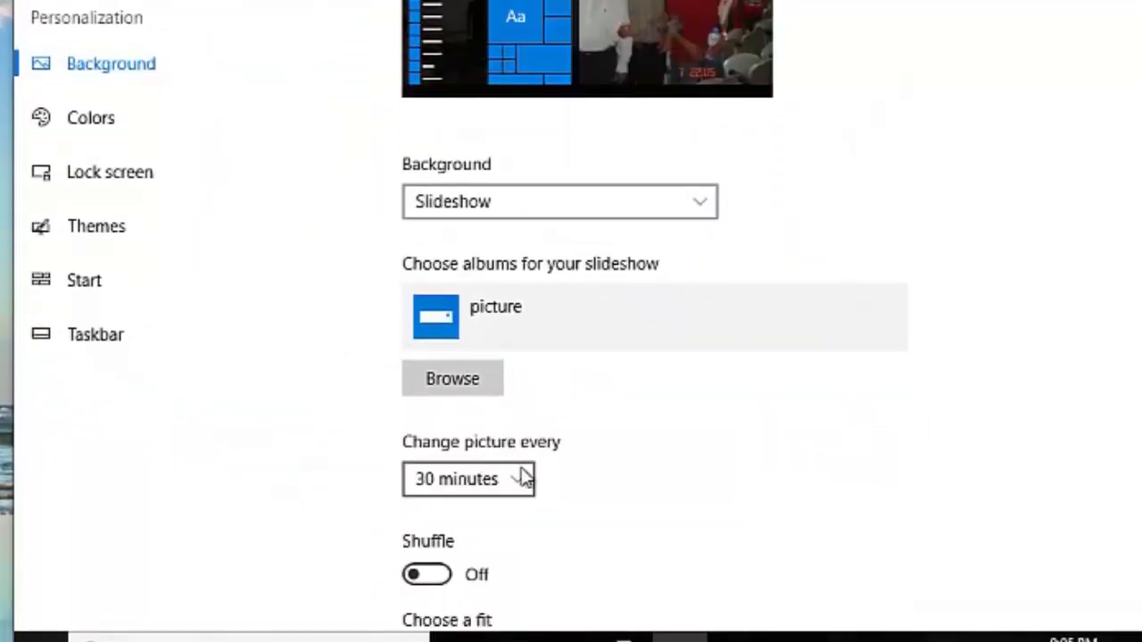
{"action": "left_click", "coordinate": [523, 487]}
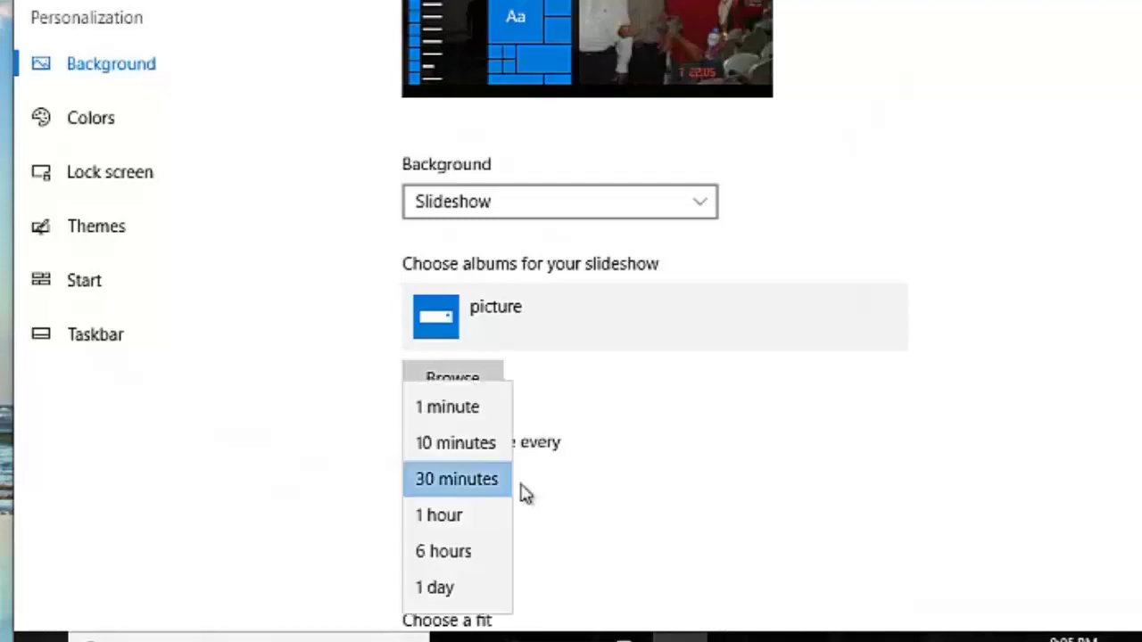
{"action": "left_click", "coordinate": [470, 409]}
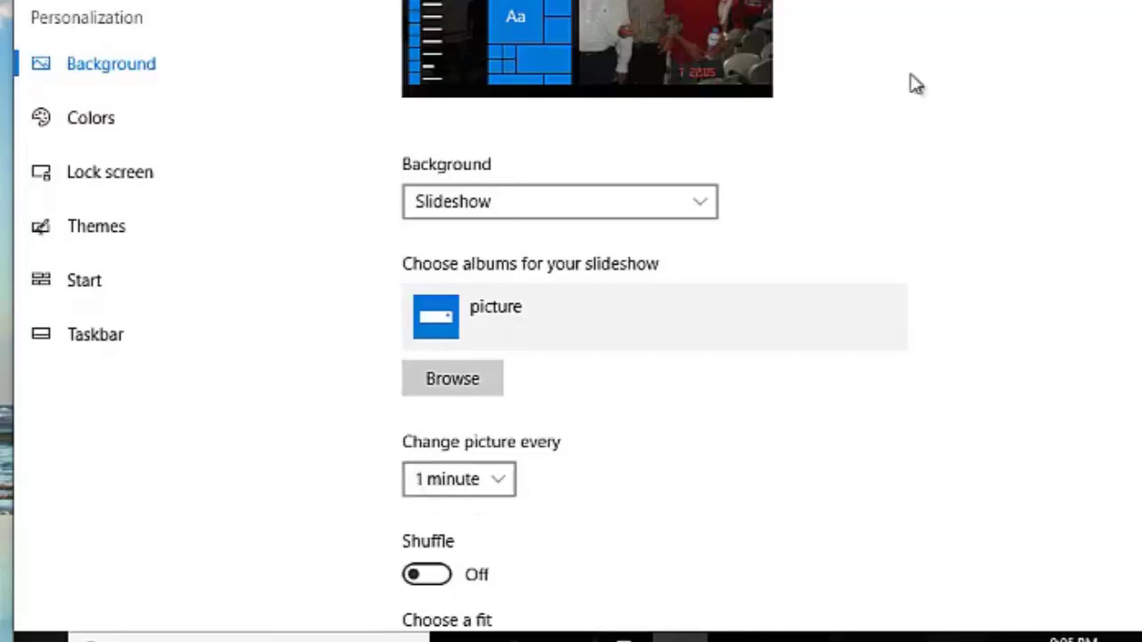
{"action": "key", "text": "alt+F4"}
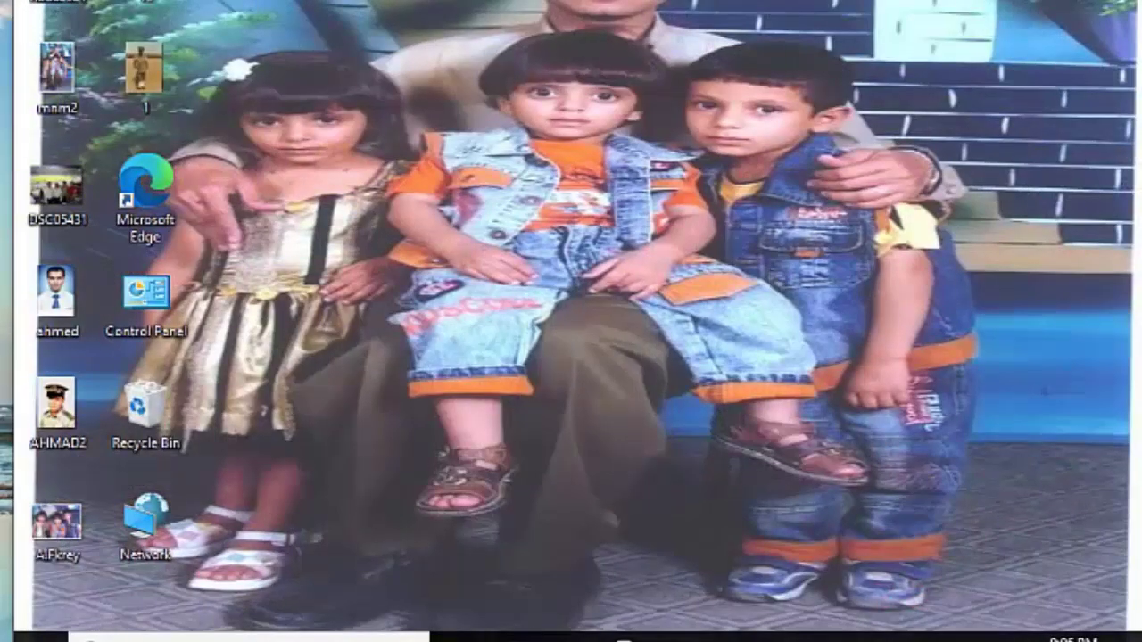
{"action": "key", "text": "alt+Tab"}
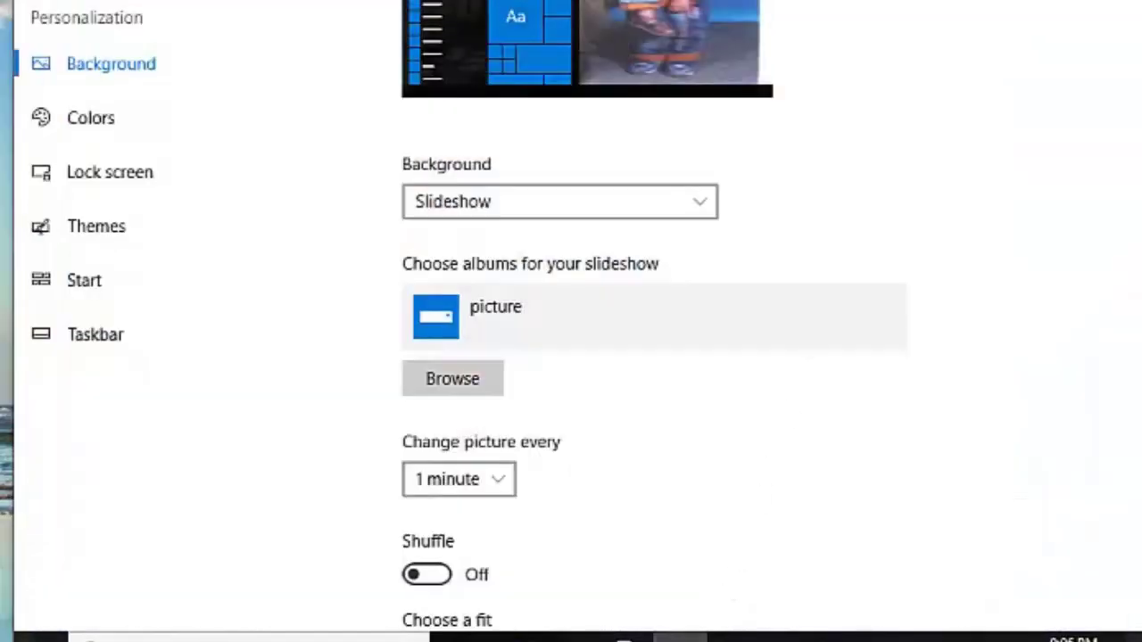
{"action": "key", "text": "alt+F4"}
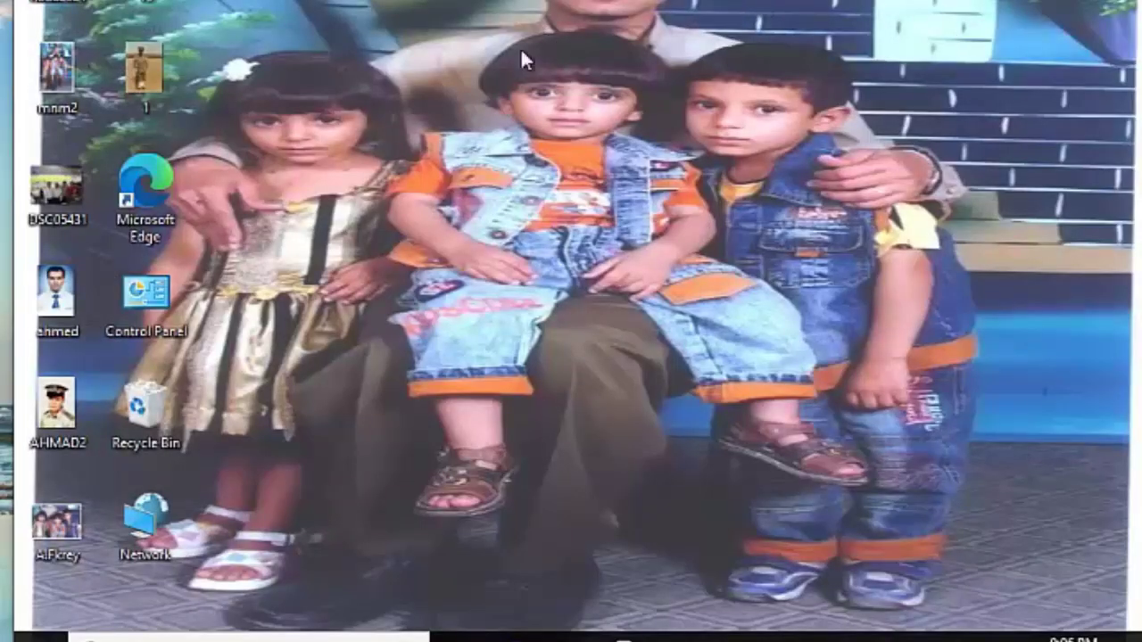
{"action": "right_click", "coordinate": [626, 74]}
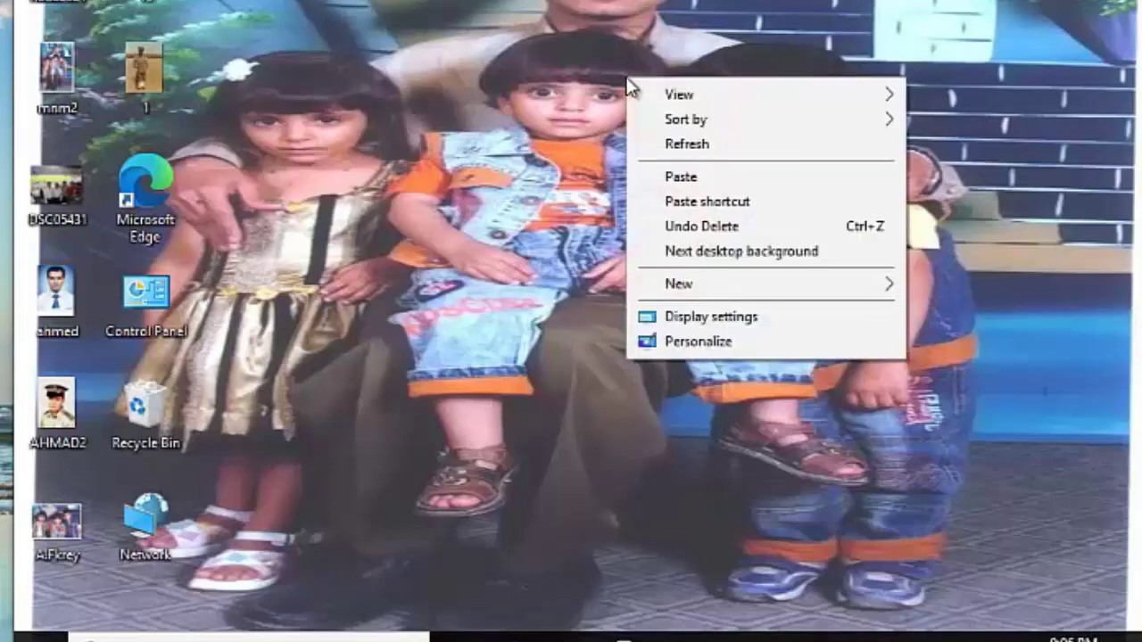
{"action": "left_click", "coordinate": [705, 348]}
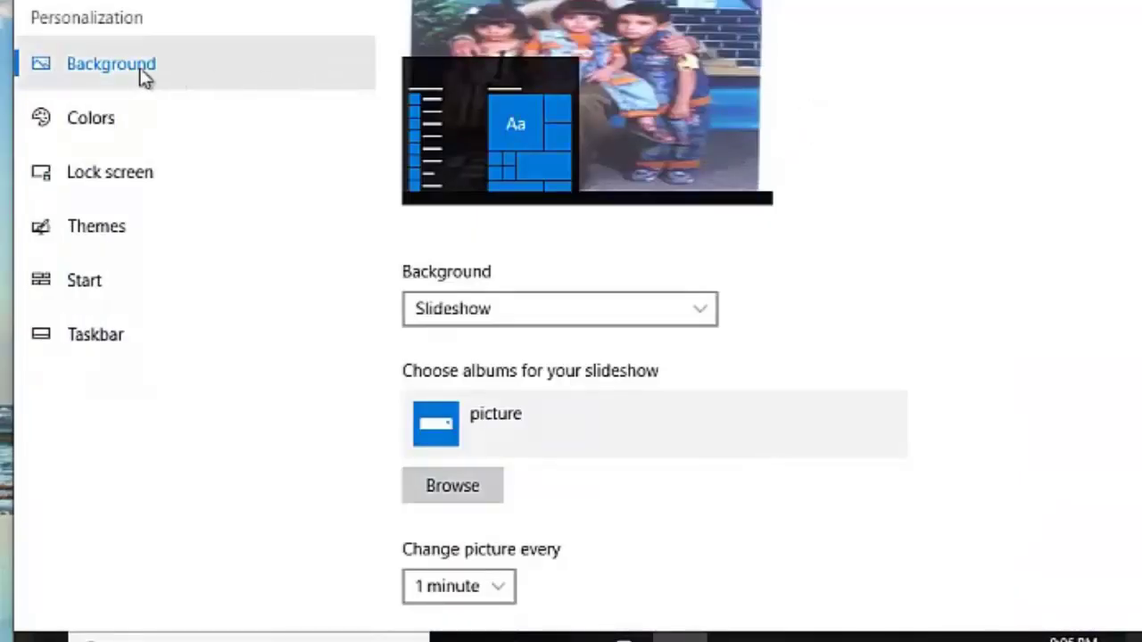
Step: Switch the background to Picture with the man-in-a-tie photo using Center fit
{"action": "left_click", "coordinate": [706, 312]}
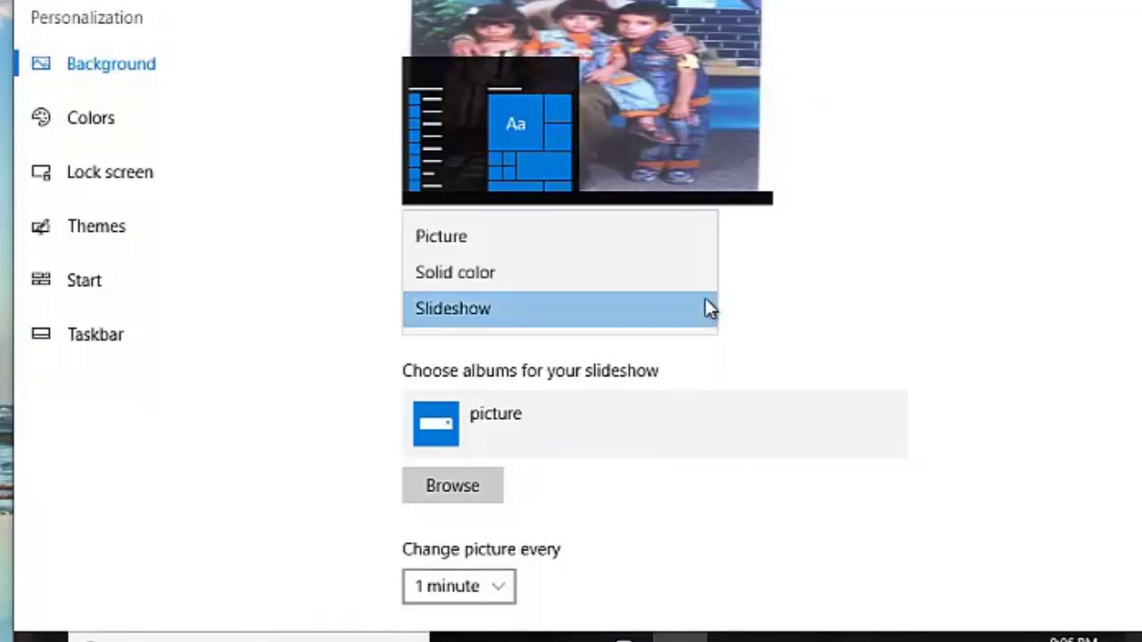
{"action": "left_click", "coordinate": [459, 245]}
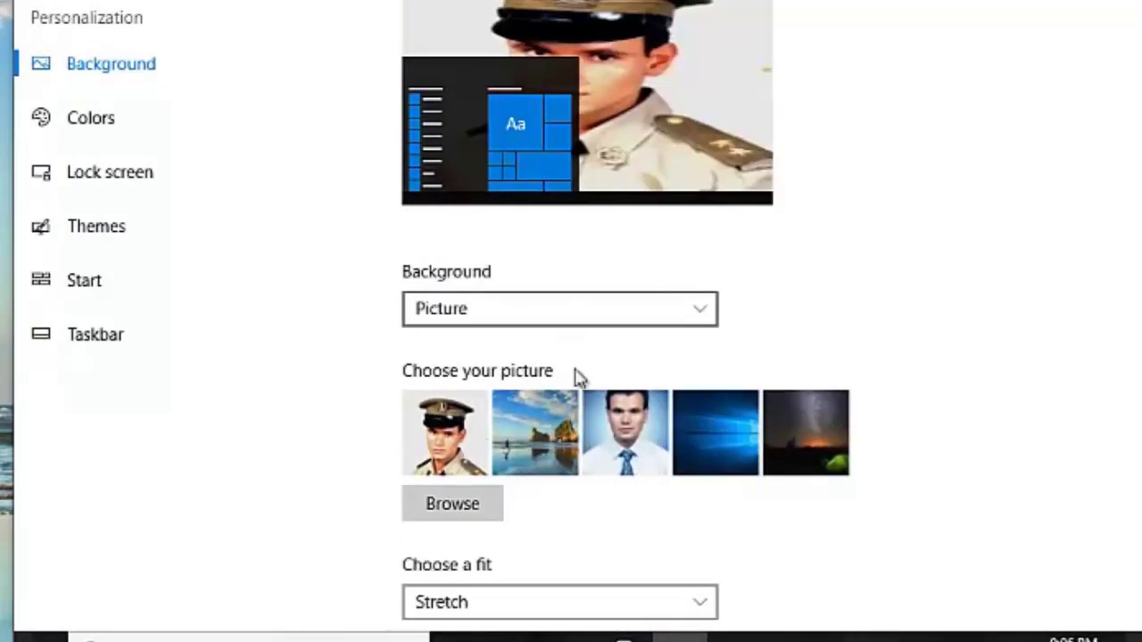
{"action": "left_click", "coordinate": [624, 465]}
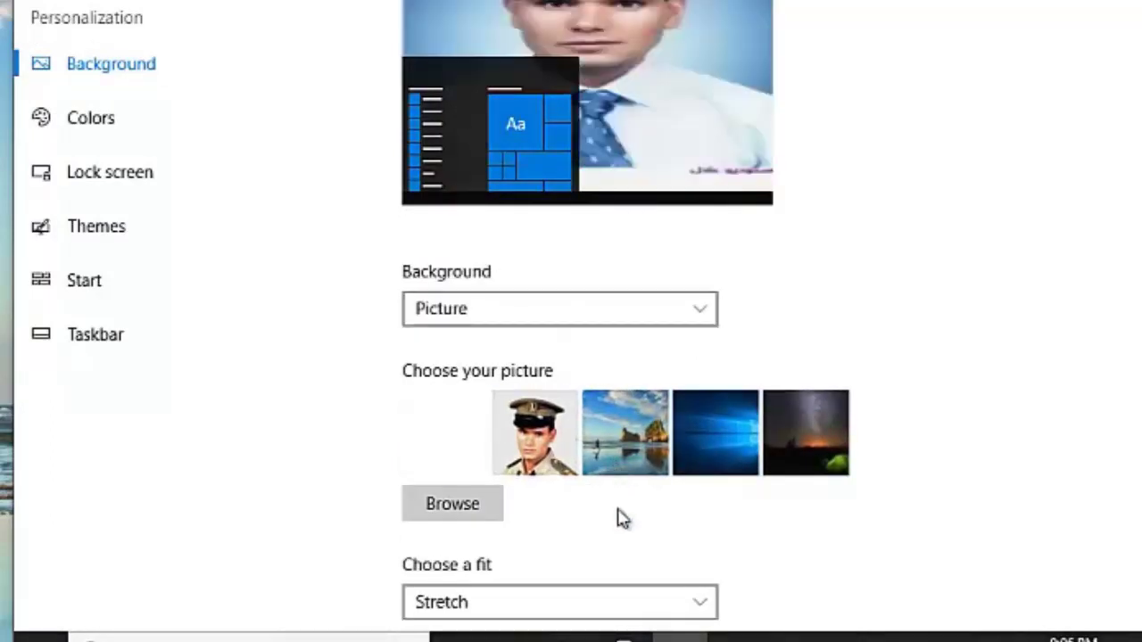
{"action": "left_click", "coordinate": [706, 614]}
{"action": "left_click", "coordinate": [678, 566]}
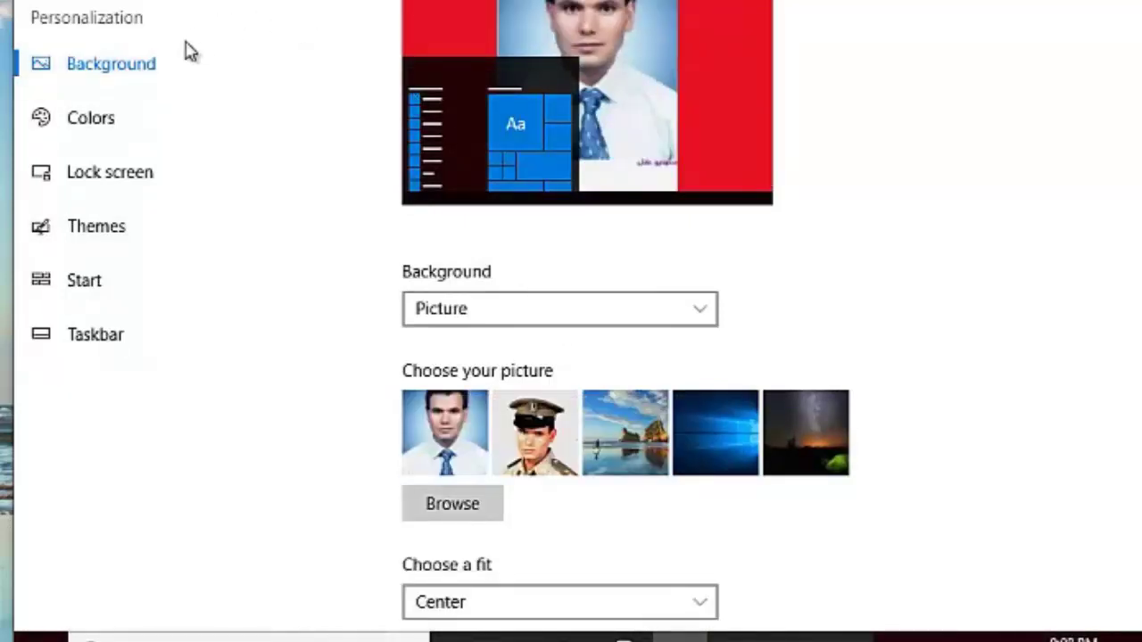
{"action": "left_click", "coordinate": [102, 126]}
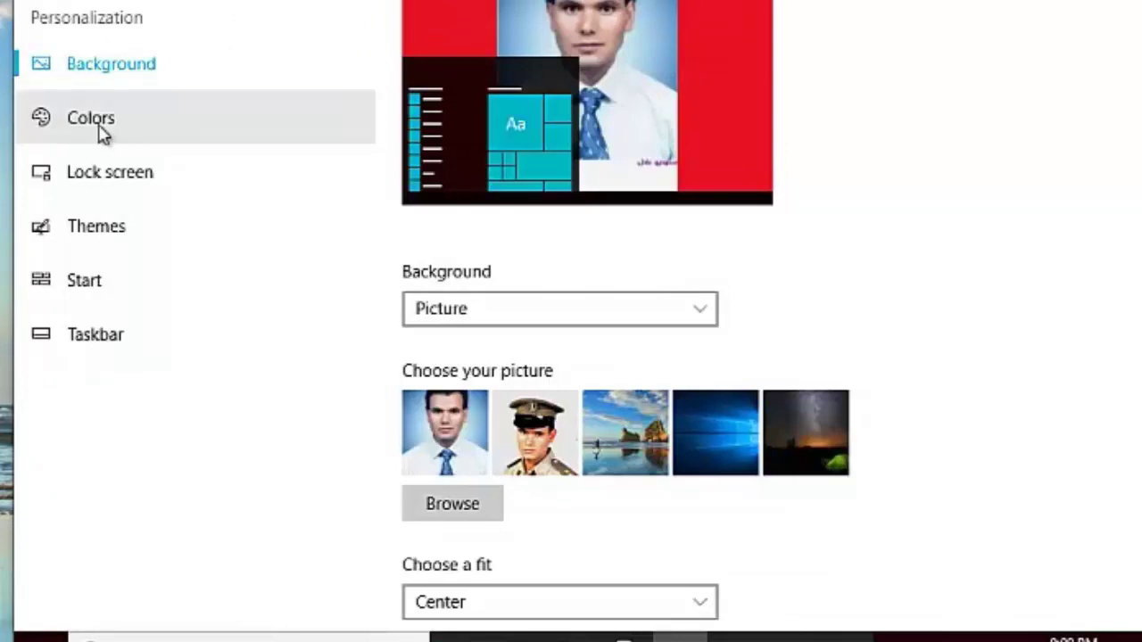
Step: Set the accent colour to red, then yellow, previewing each on Start
{"action": "left_click", "coordinate": [99, 129]}
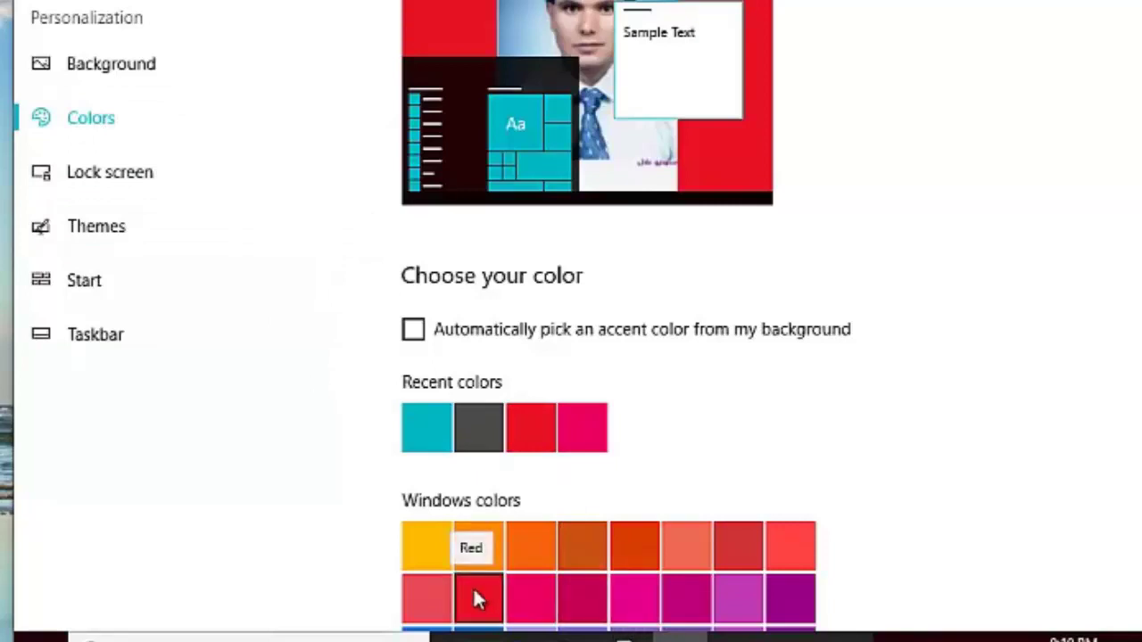
{"action": "left_click", "coordinate": [474, 596]}
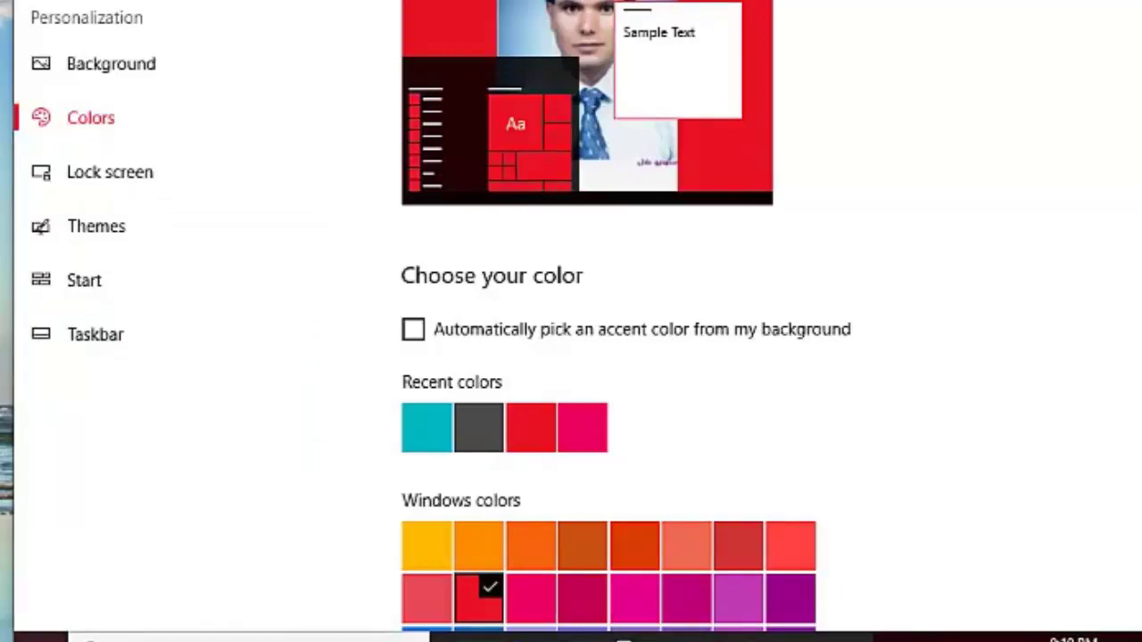
{"action": "key", "text": "super"}
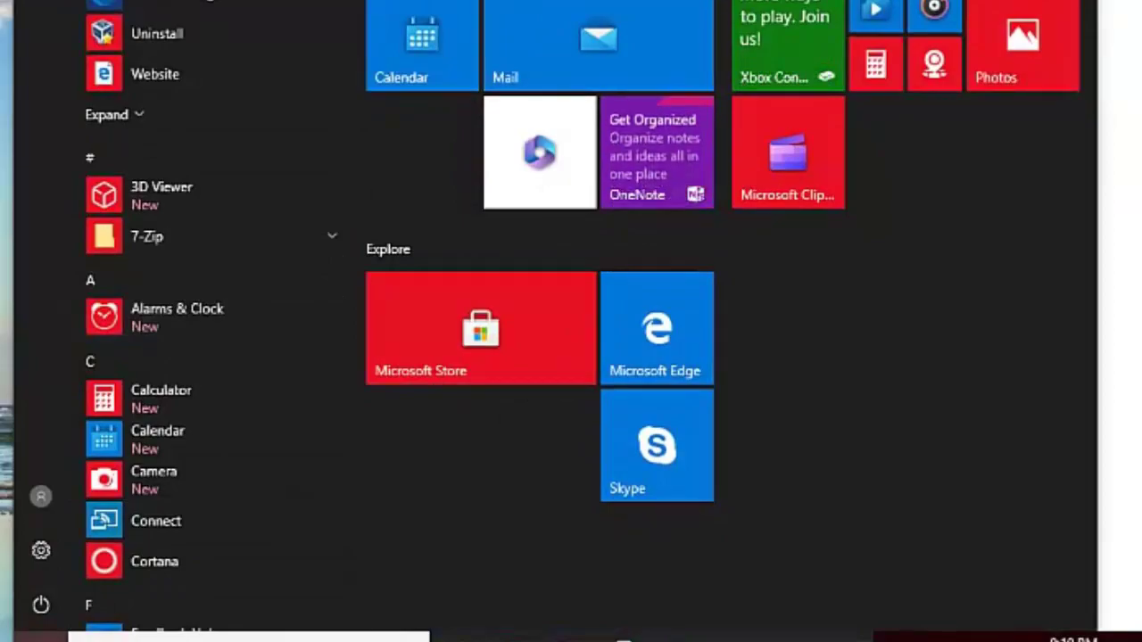
{"action": "key", "text": "Escape"}
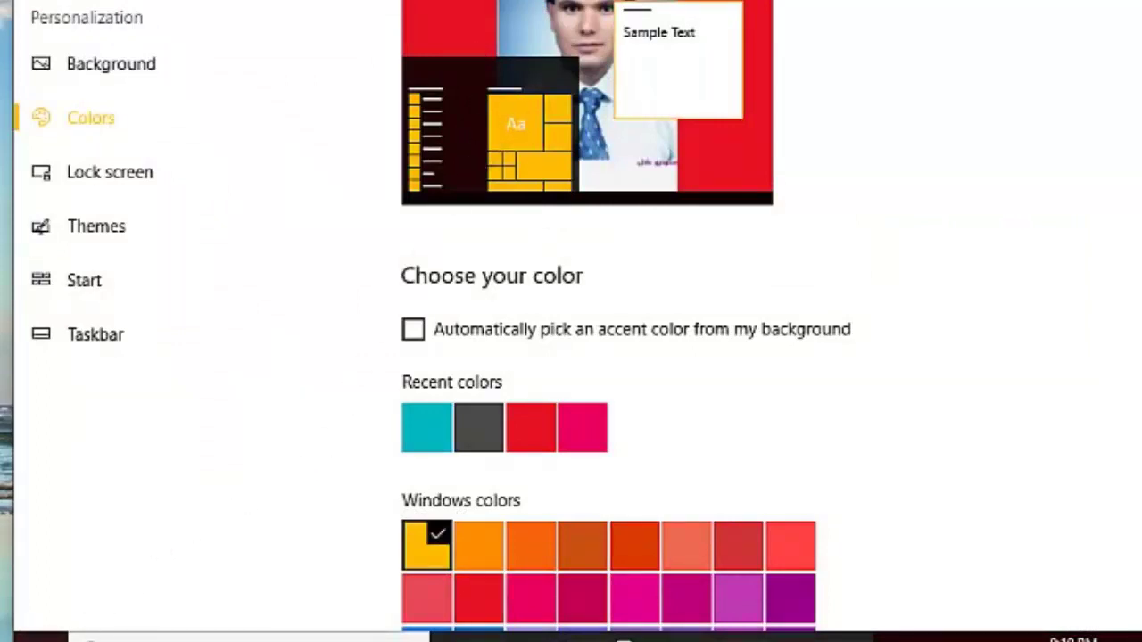
{"action": "left_click", "coordinate": [36, 637]}
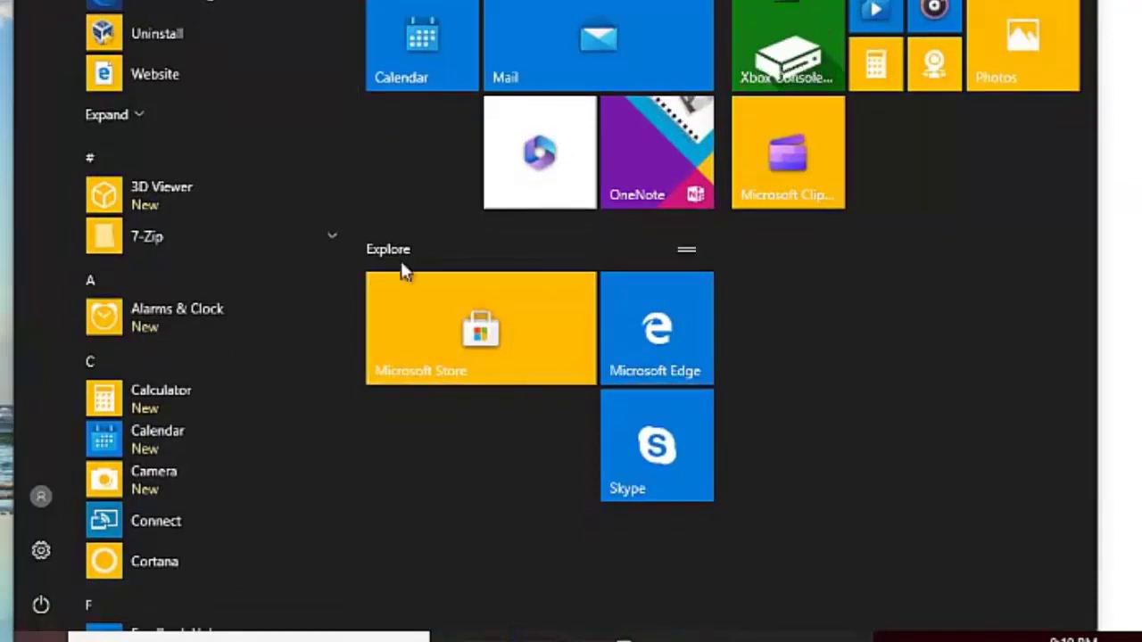
{"action": "key", "text": "Escape"}
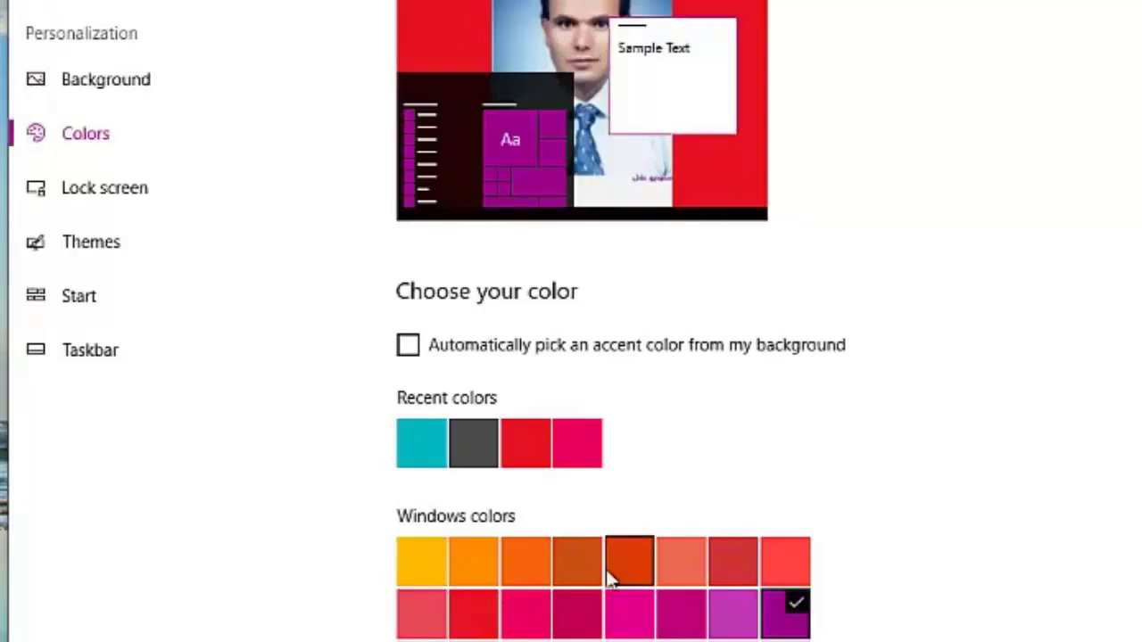
Step: Pick a green accent, show it on Start, taskbar and action center, and check Start
{"action": "scroll", "coordinate": [803, 306], "scroll_direction": "down", "scroll_amount": 5}
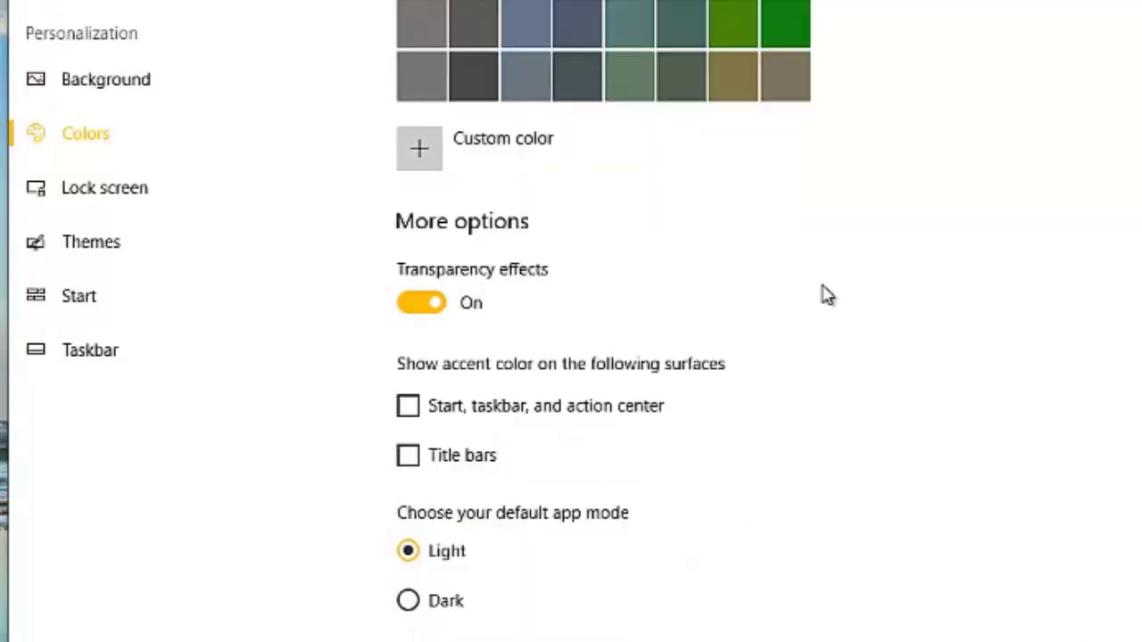
{"action": "scroll", "coordinate": [788, 36], "scroll_direction": "up", "scroll_amount": 2}
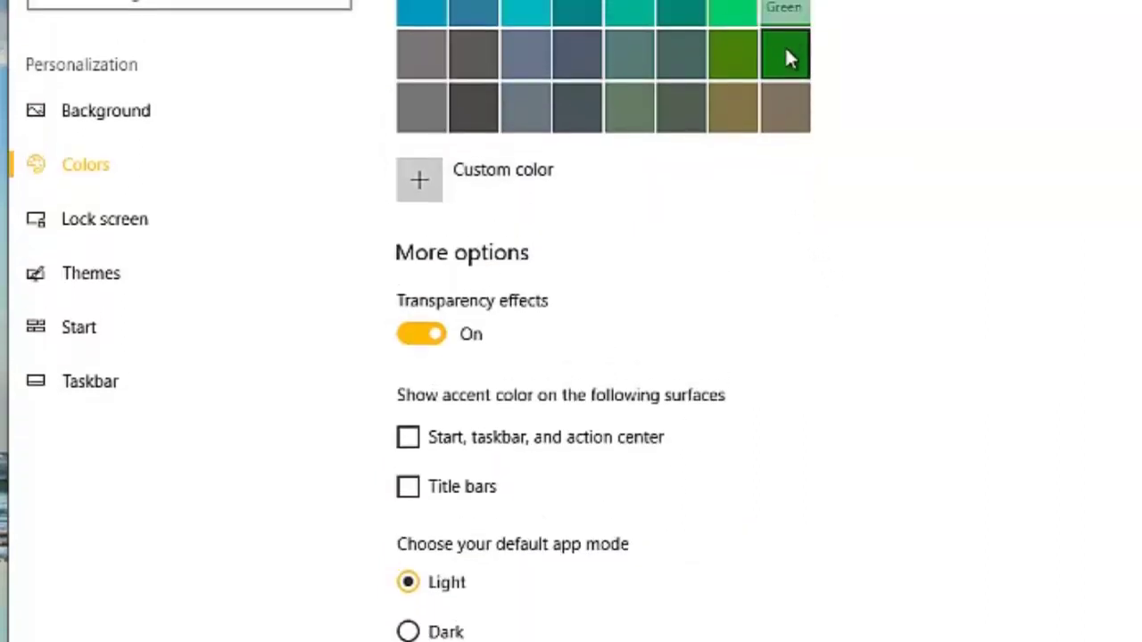
{"action": "left_click", "coordinate": [785, 27]}
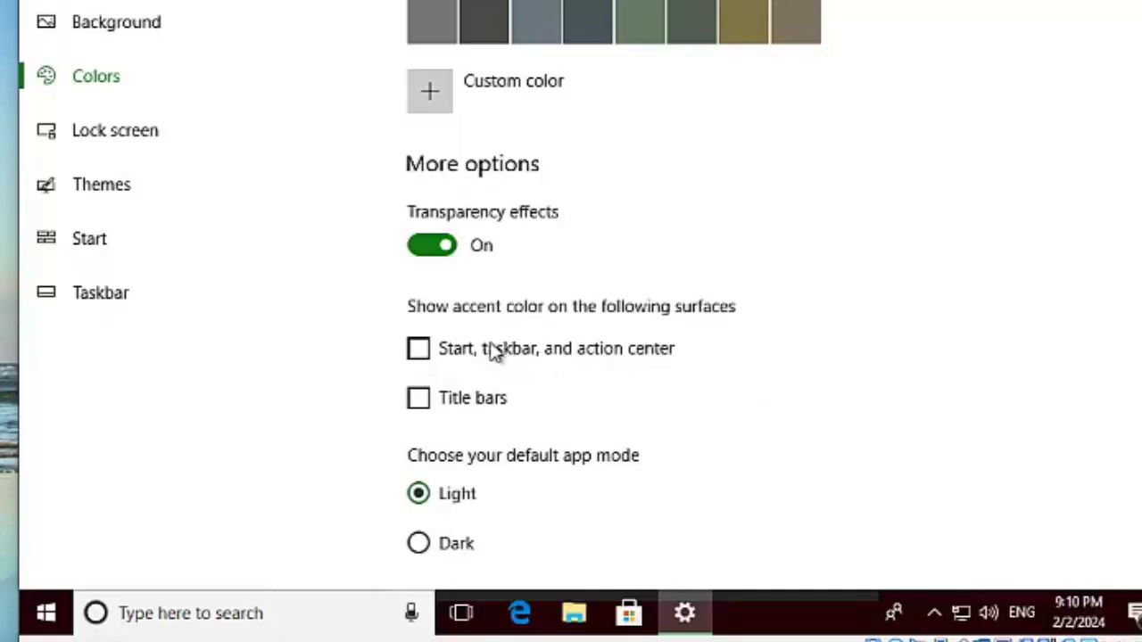
{"action": "left_click", "coordinate": [419, 350]}
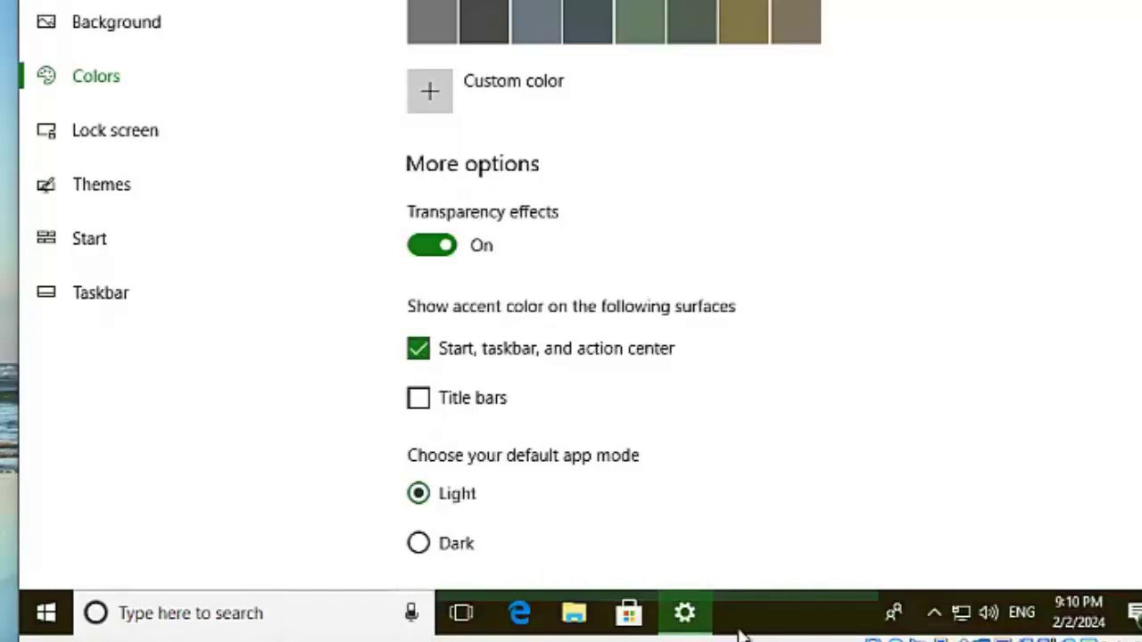
{"action": "left_click", "coordinate": [47, 614]}
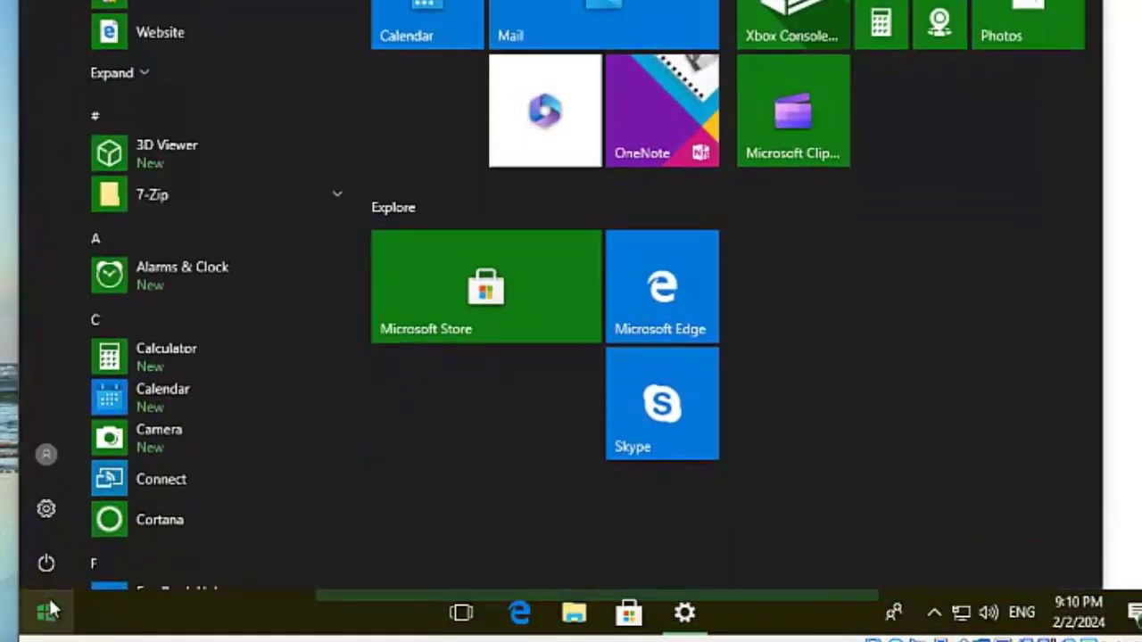
{"action": "key", "text": "Escape"}
Step: Switch the accent colour back to red and check it on Start
{"action": "scroll", "coordinate": [892, 232], "scroll_direction": "up", "scroll_amount": 5}
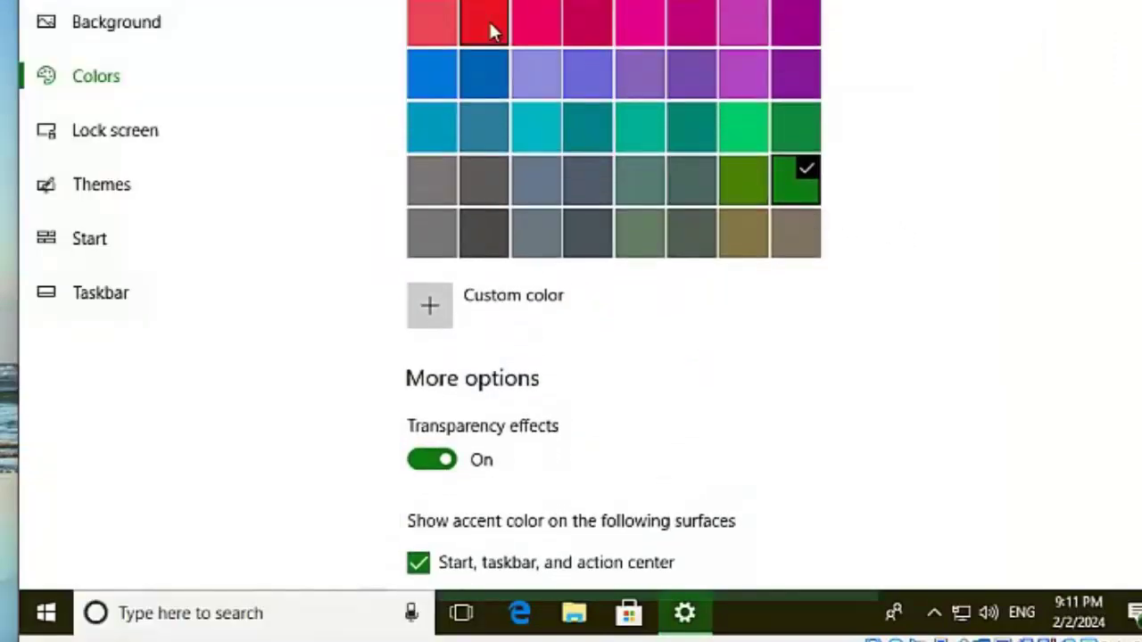
{"action": "left_click", "coordinate": [489, 22]}
{"action": "scroll", "coordinate": [644, 566], "scroll_direction": "down", "scroll_amount": 3}
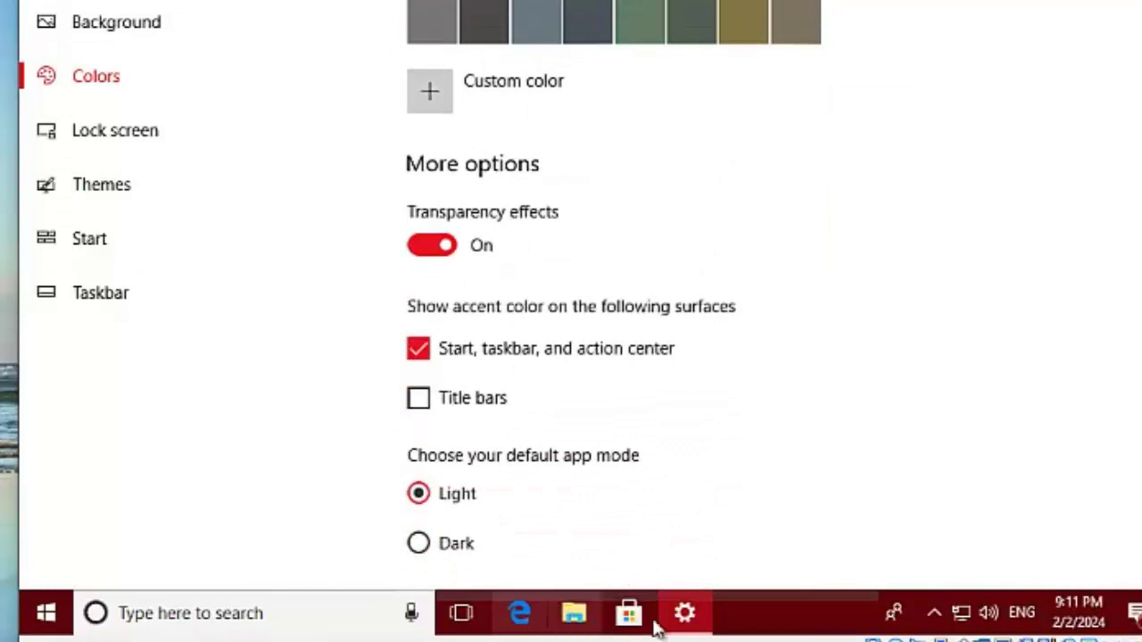
{"action": "left_click", "coordinate": [52, 615]}
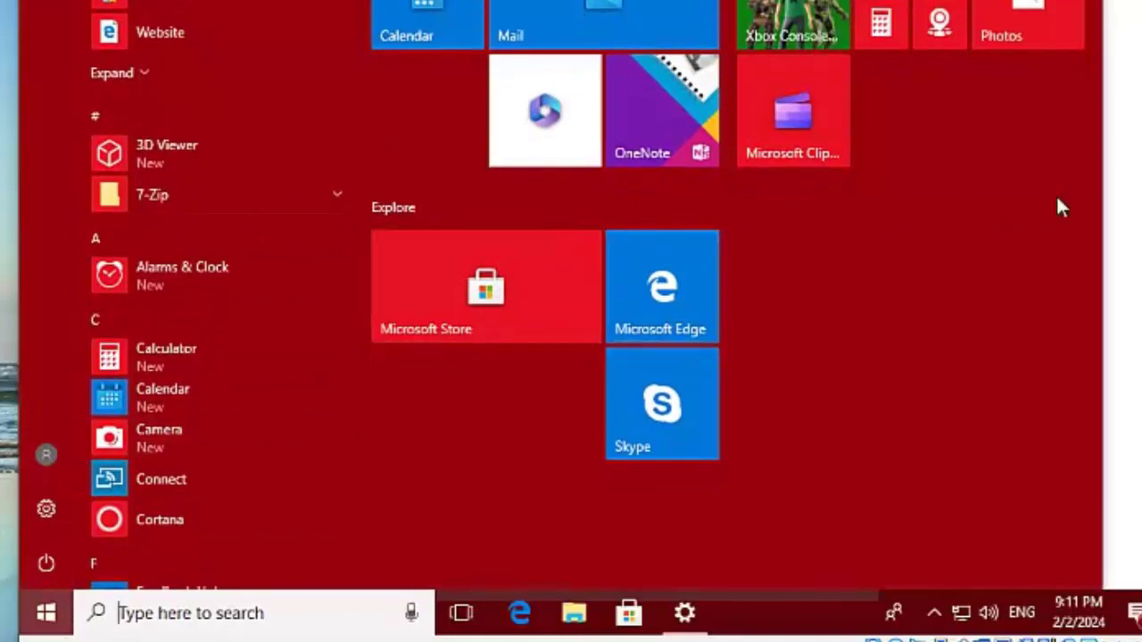
{"action": "left_click", "coordinate": [1135, 197]}
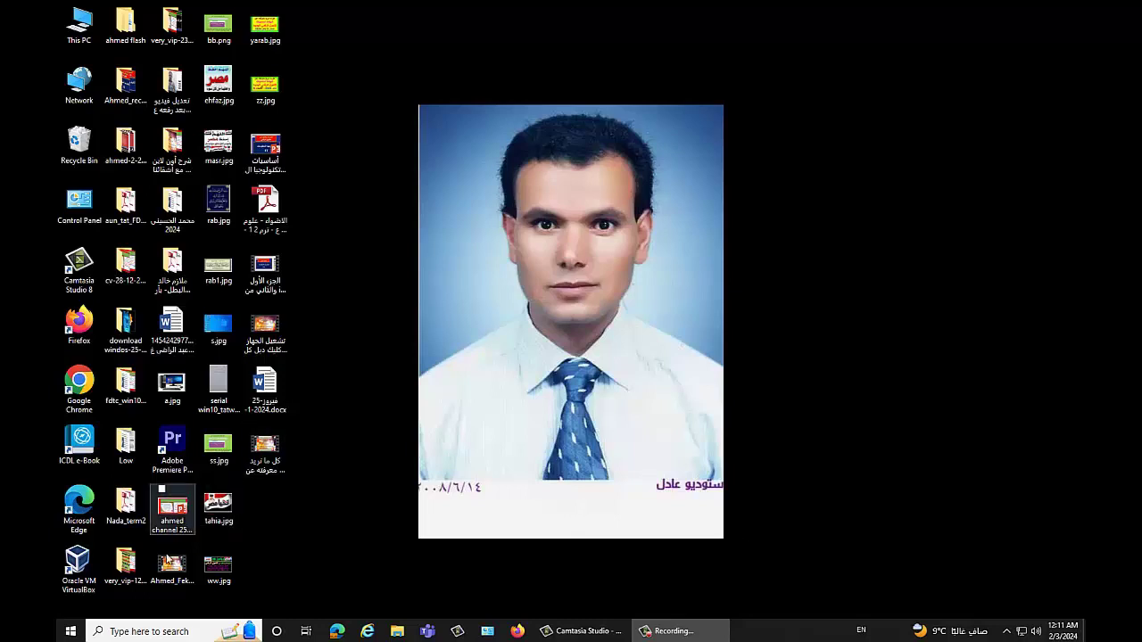
Step: Drag Excel 2016 and Word 2016 from the Start menu onto the desktop as shortcuts
{"action": "left_click", "coordinate": [71, 631]}
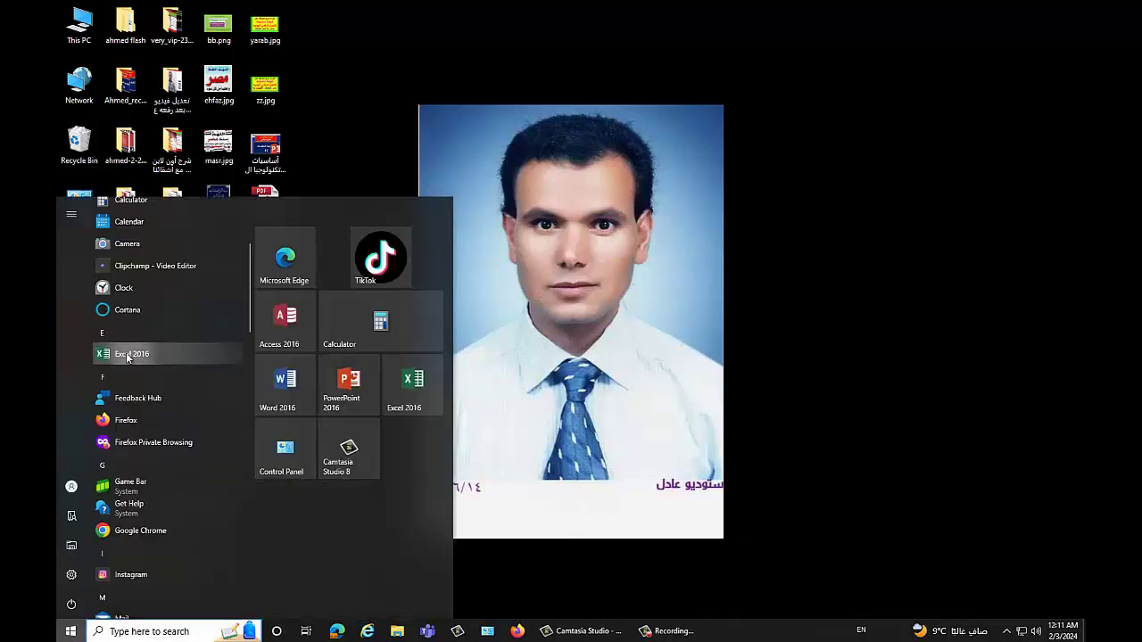
{"action": "left_click_drag", "start_coordinate": [122, 357], "coordinate": [812, 230]}
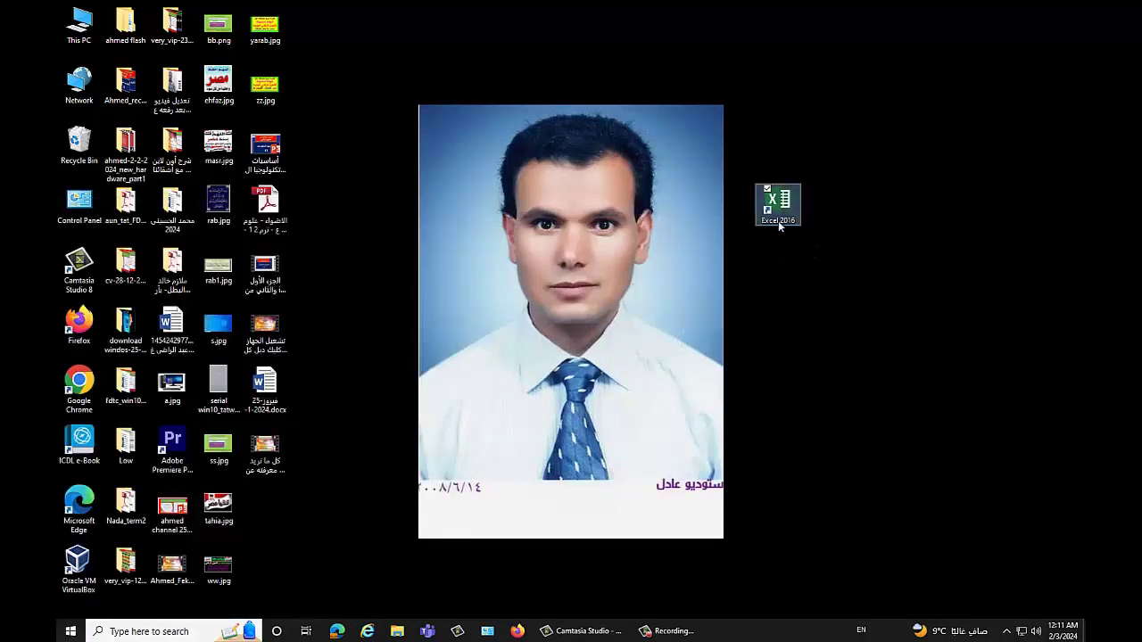
{"action": "left_click", "coordinate": [71, 631]}
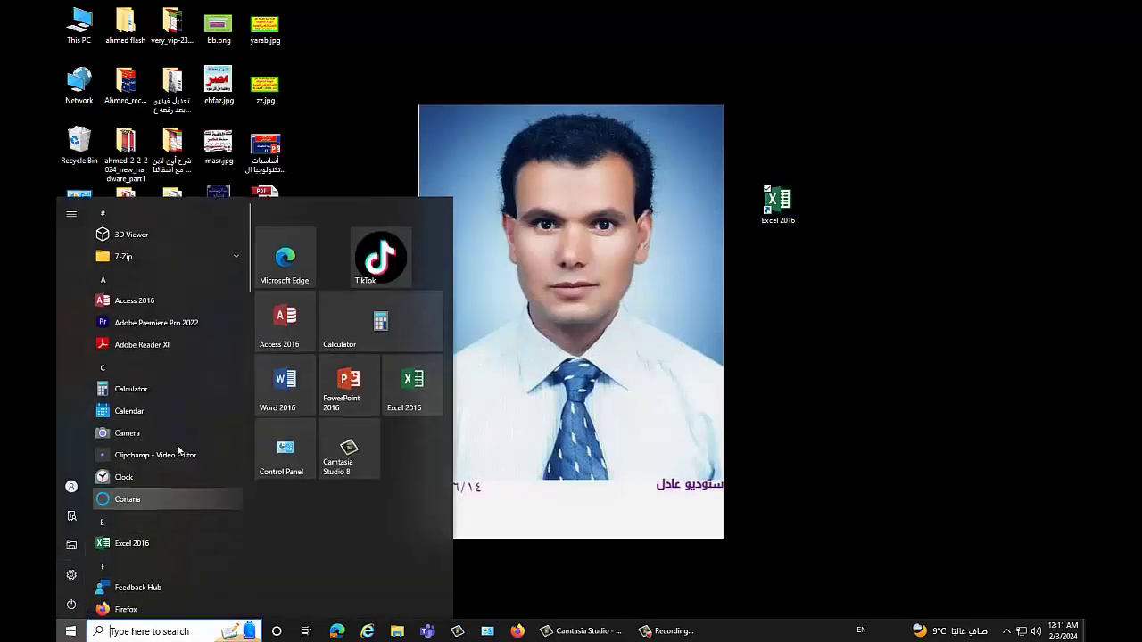
{"action": "left_click_drag", "start_coordinate": [247, 277], "coordinate": [243, 594]}
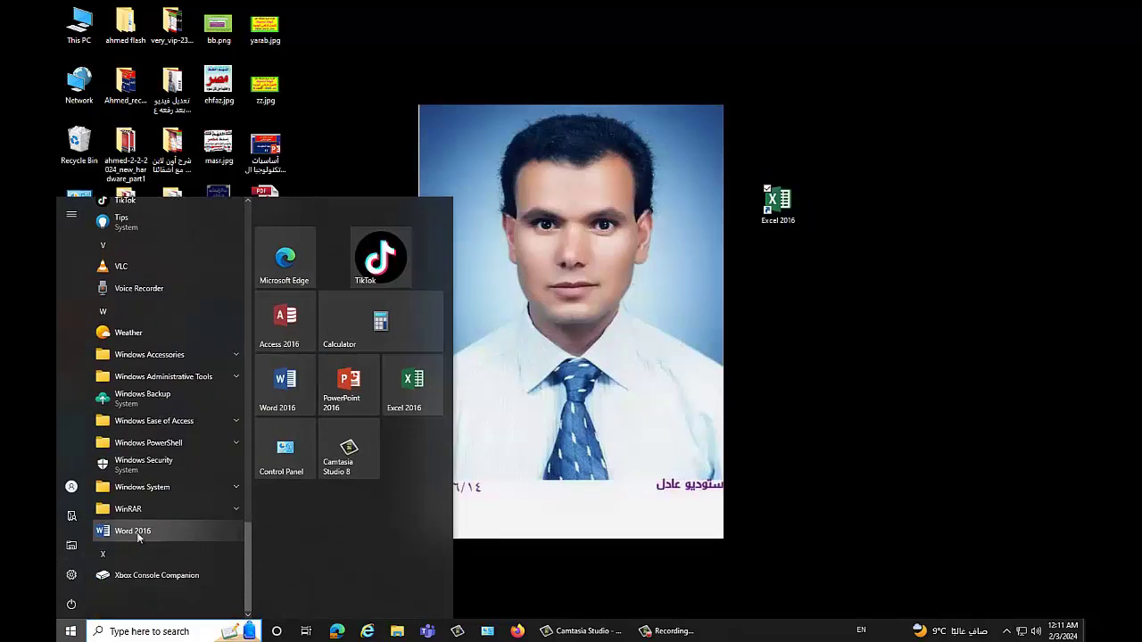
{"action": "left_click_drag", "start_coordinate": [130, 535], "coordinate": [817, 272]}
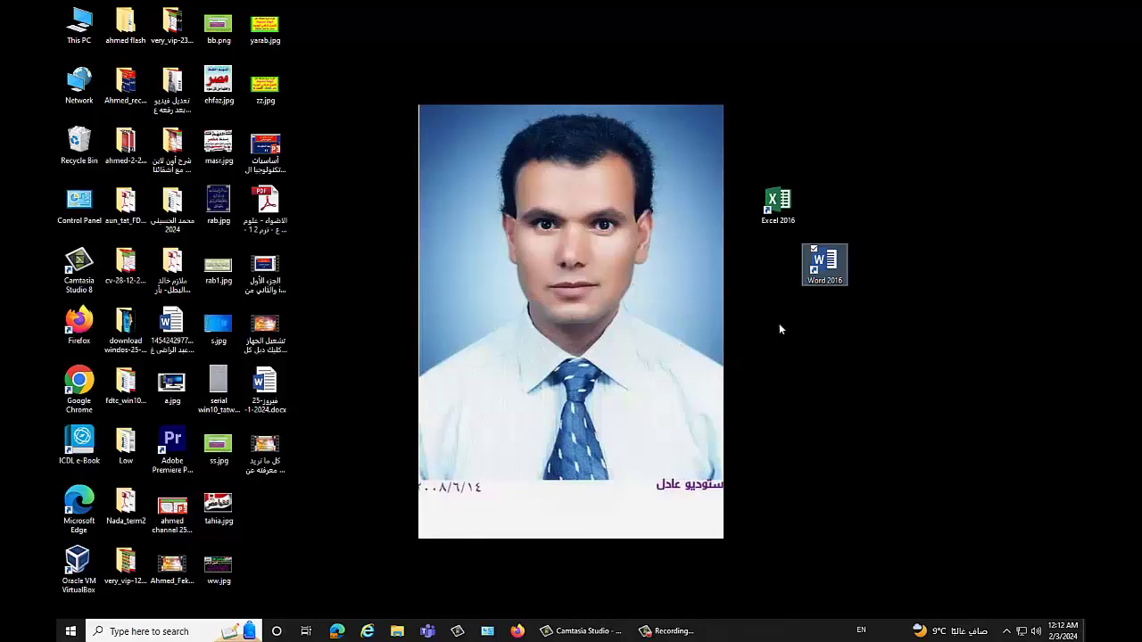
Step: Launch Word from its new desktop shortcut, then close Word
{"action": "left_click", "coordinate": [71, 631]}
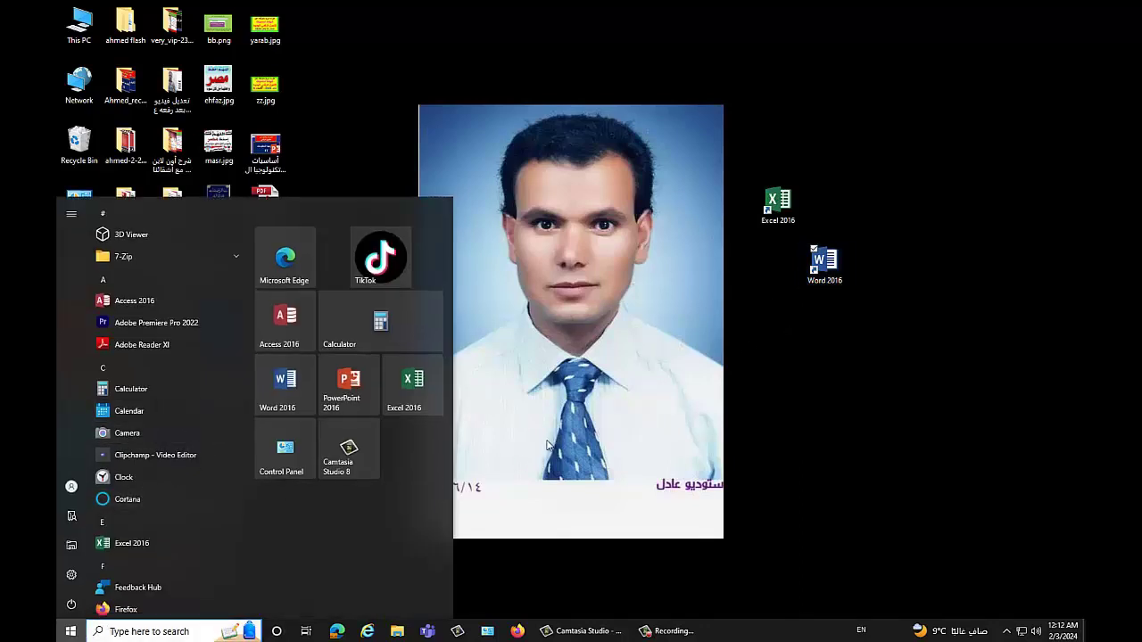
{"action": "left_click", "coordinate": [548, 444]}
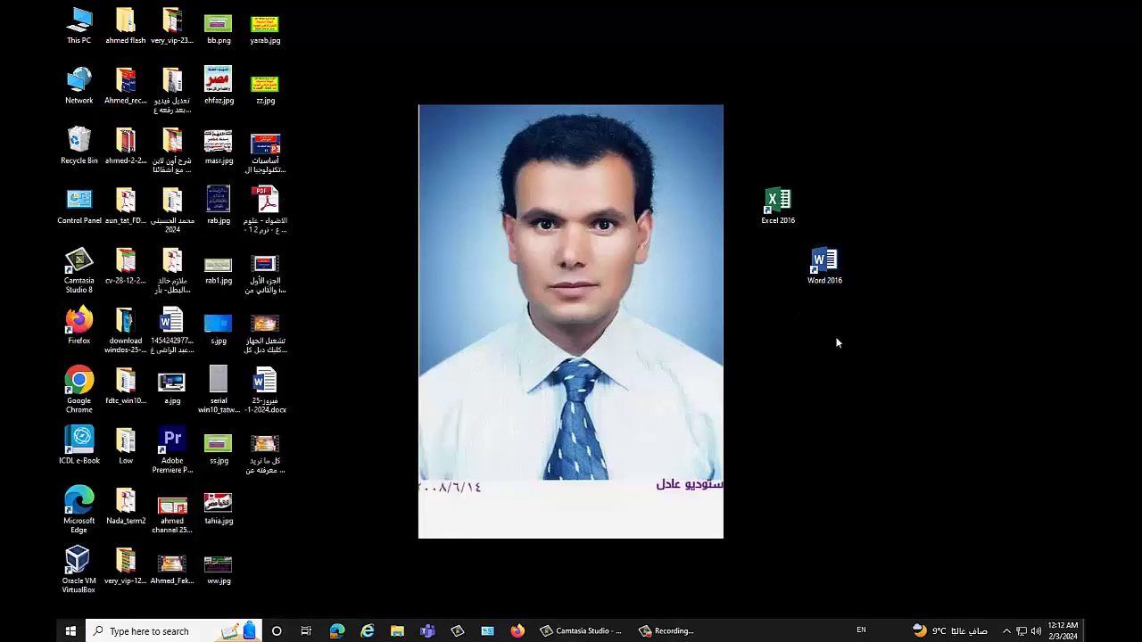
{"action": "double_click", "coordinate": [838, 281]}
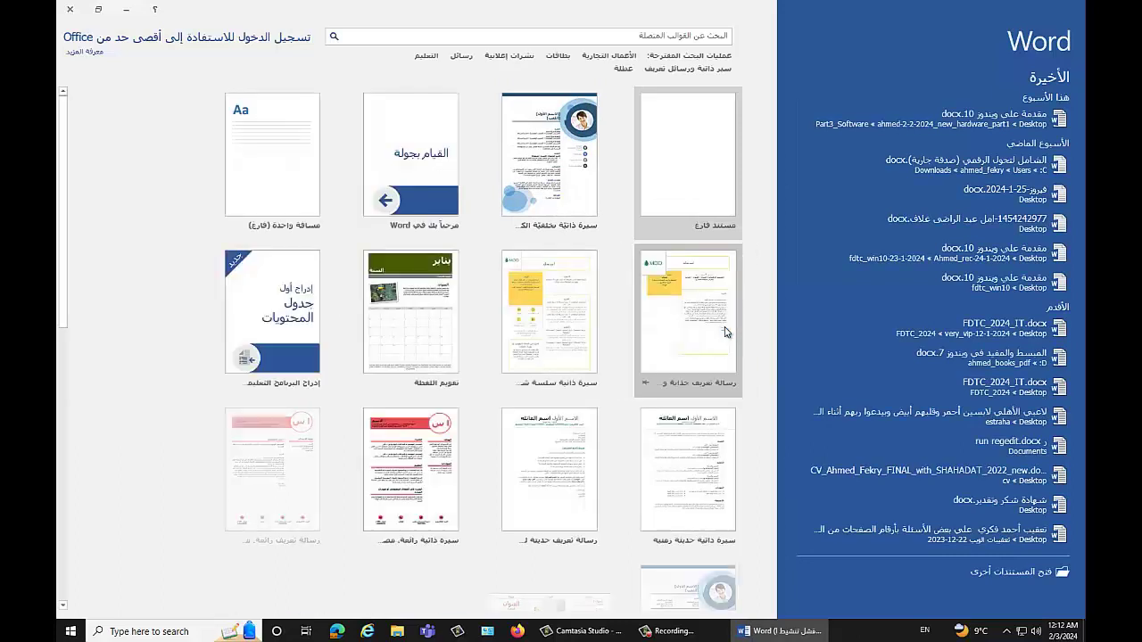
{"action": "key", "text": "alt+F4"}
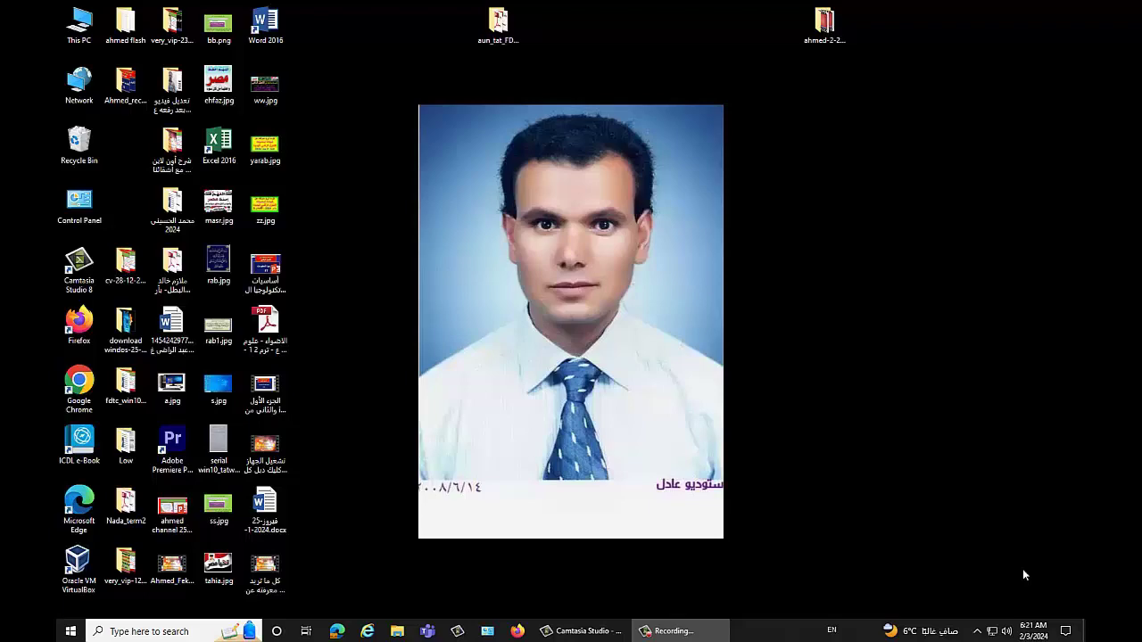
Step: Go to System > Notifications & actions in Windows Settings from the Start menu
{"action": "left_click", "coordinate": [71, 631]}
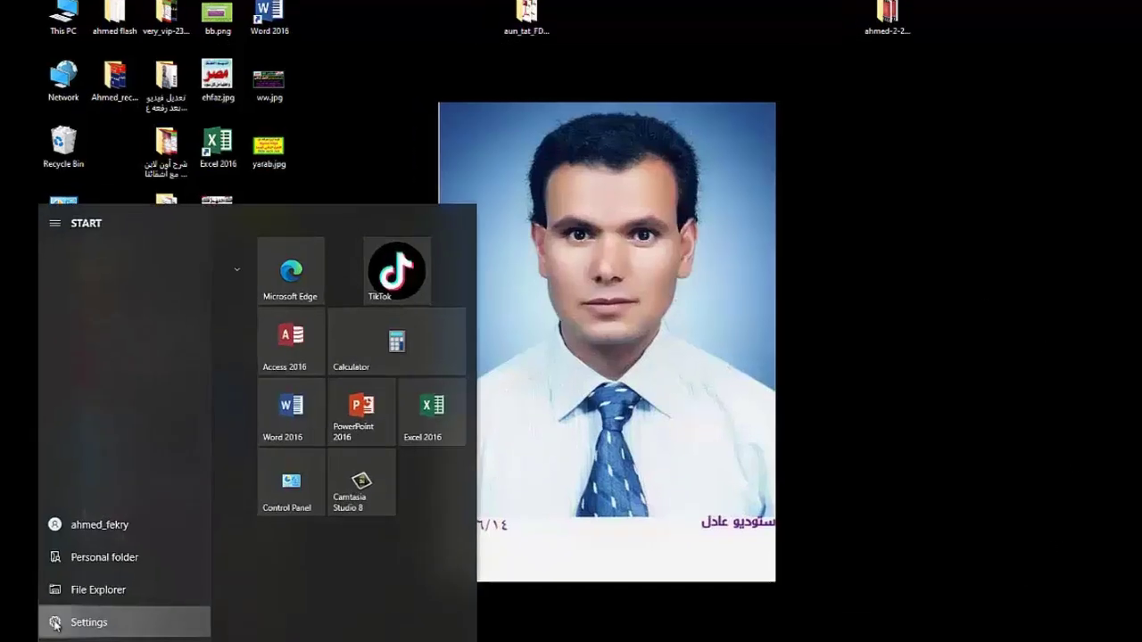
{"action": "left_click", "coordinate": [72, 576]}
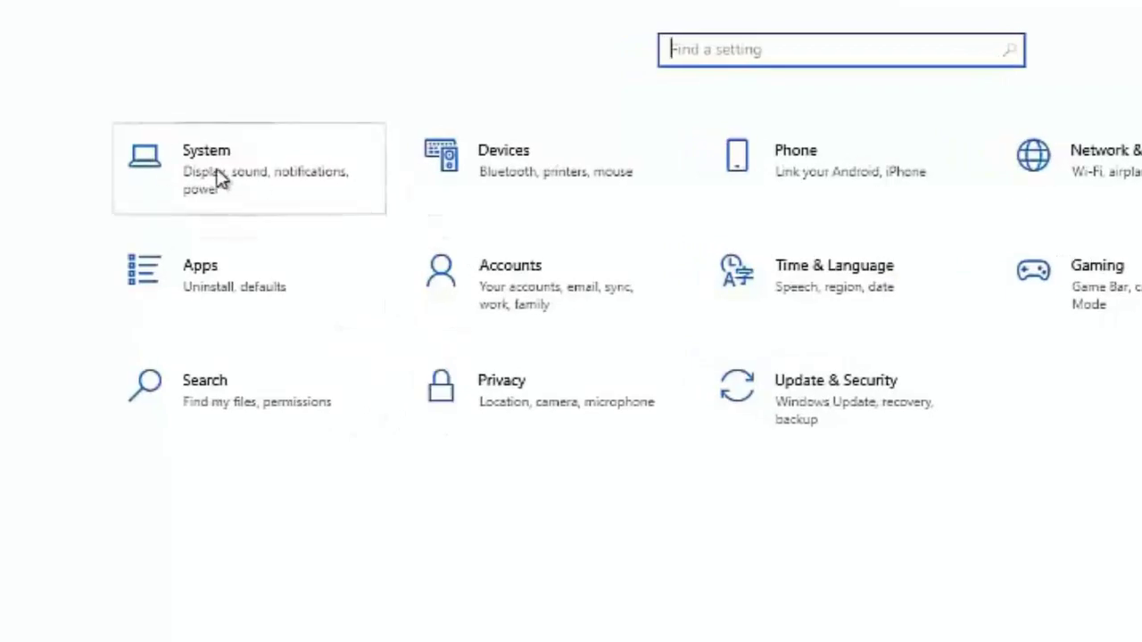
{"action": "left_click", "coordinate": [223, 179]}
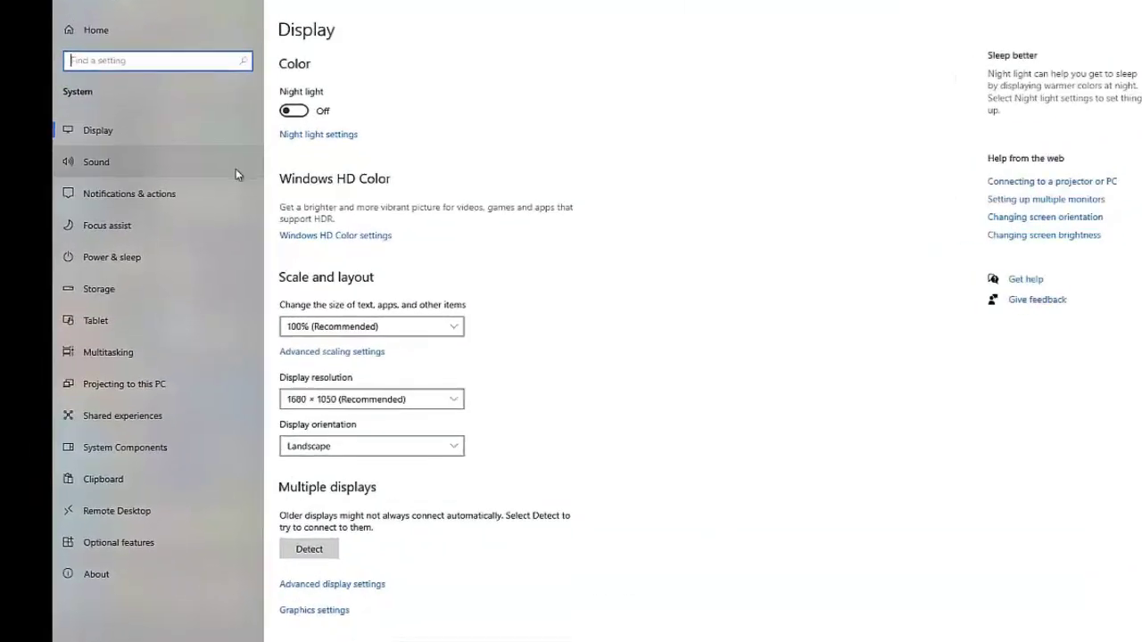
{"action": "left_click", "coordinate": [170, 151]}
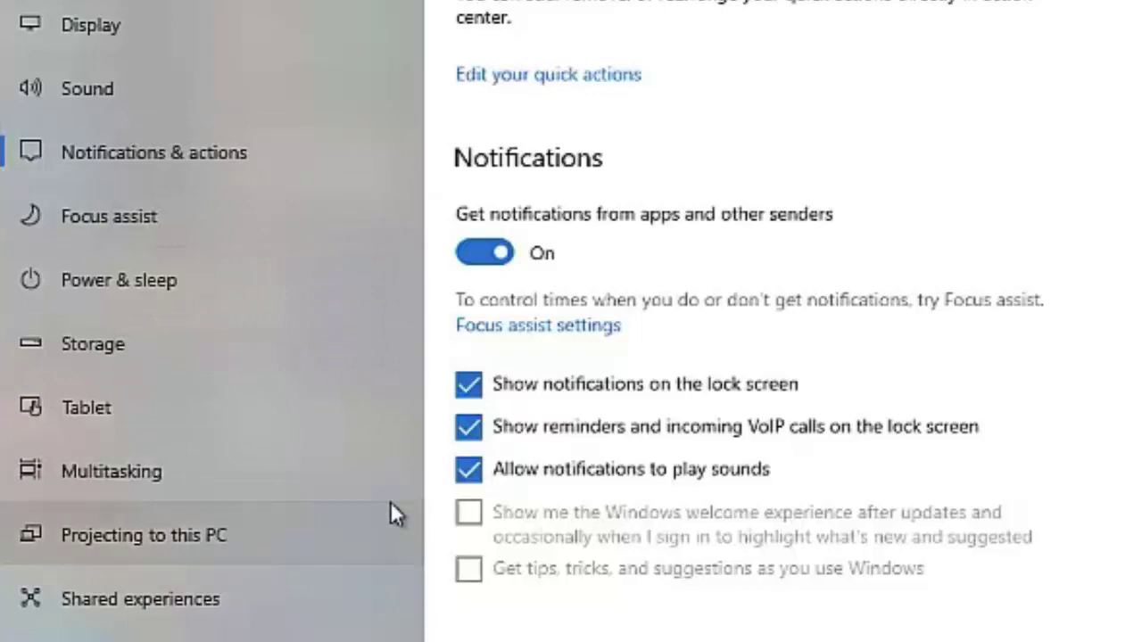
Step: Switch off notifications from Mozilla Firefox and Microsoft Edge in the senders list
{"action": "scroll", "coordinate": [658, 581], "scroll_direction": "down", "scroll_amount": 5}
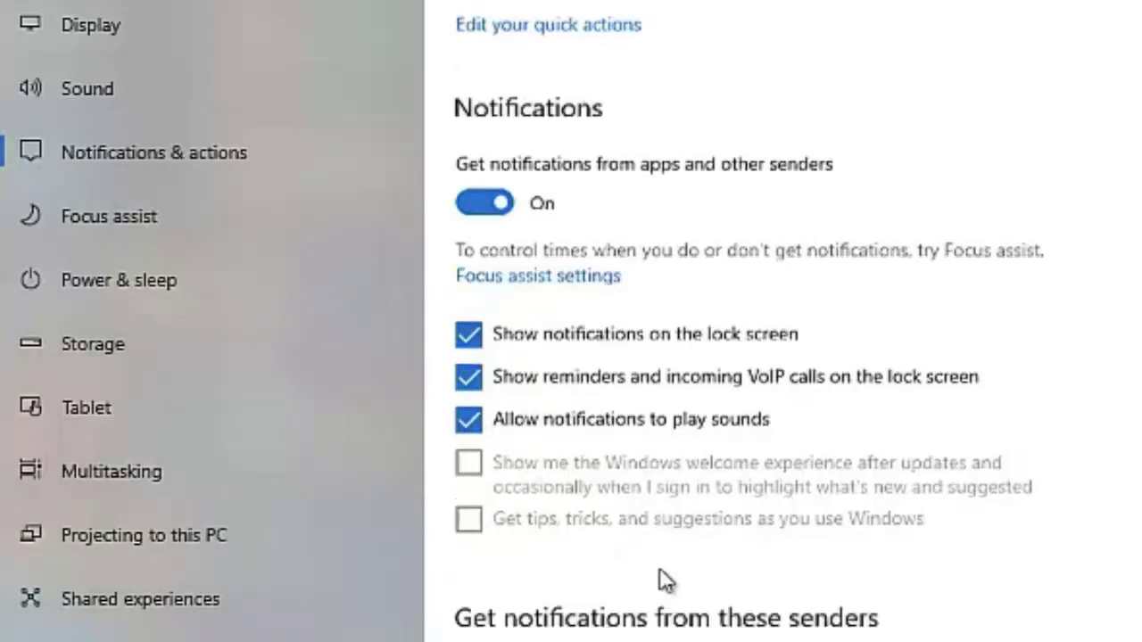
{"action": "scroll", "coordinate": [799, 482], "scroll_direction": "down", "scroll_amount": 4}
{"action": "scroll", "coordinate": [683, 56], "scroll_direction": "up", "scroll_amount": 2}
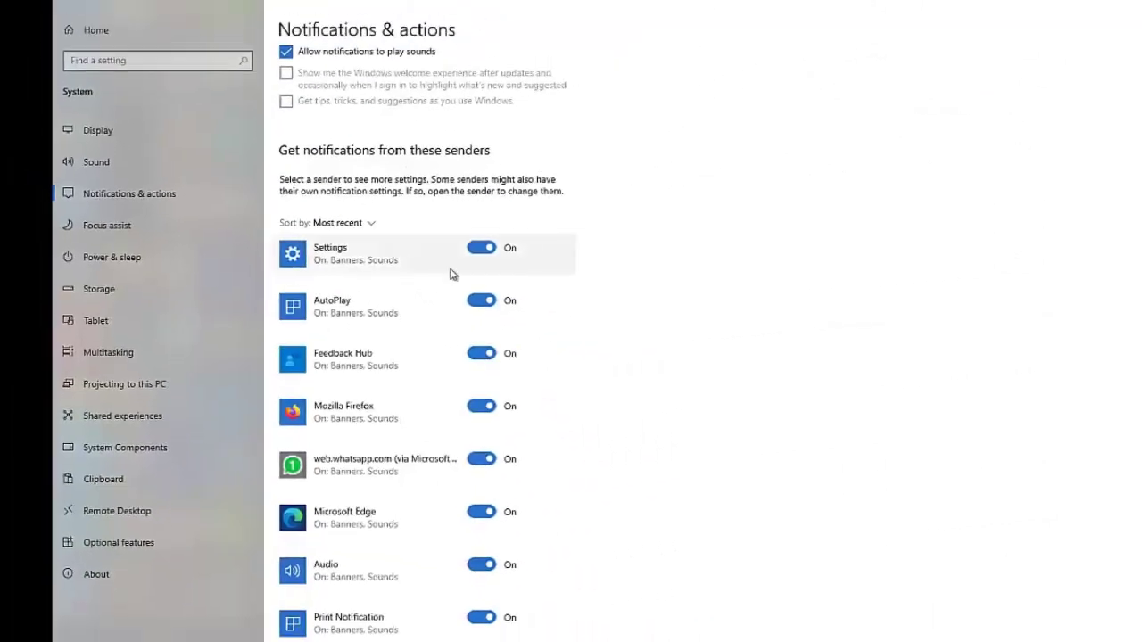
{"action": "scroll", "coordinate": [500, 263], "scroll_direction": "down", "scroll_amount": 2}
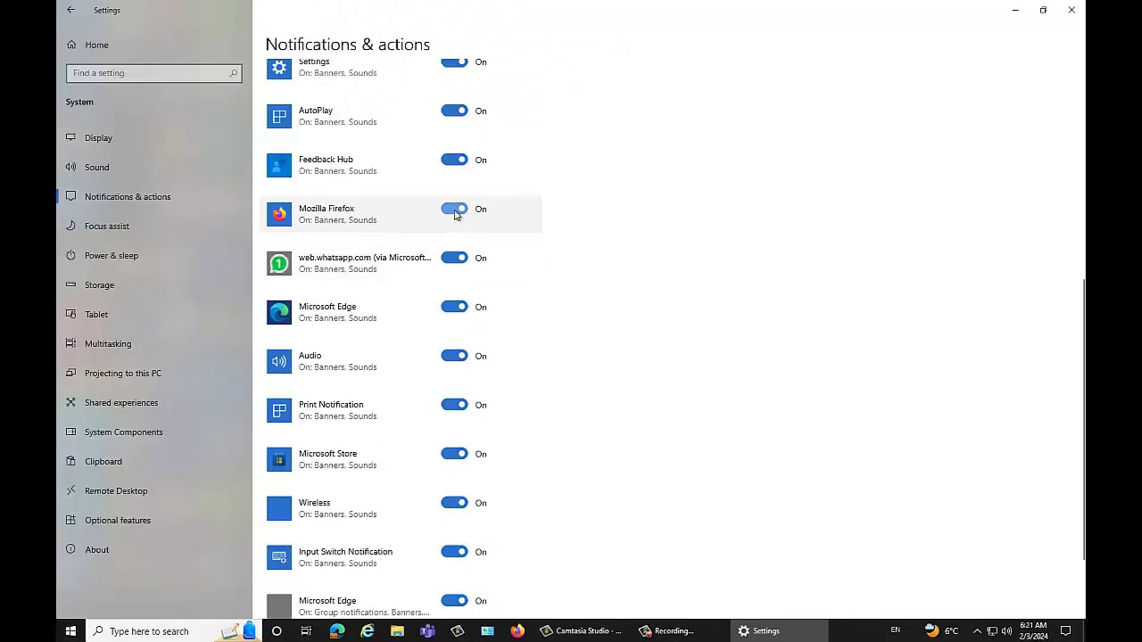
{"action": "left_click", "coordinate": [460, 214]}
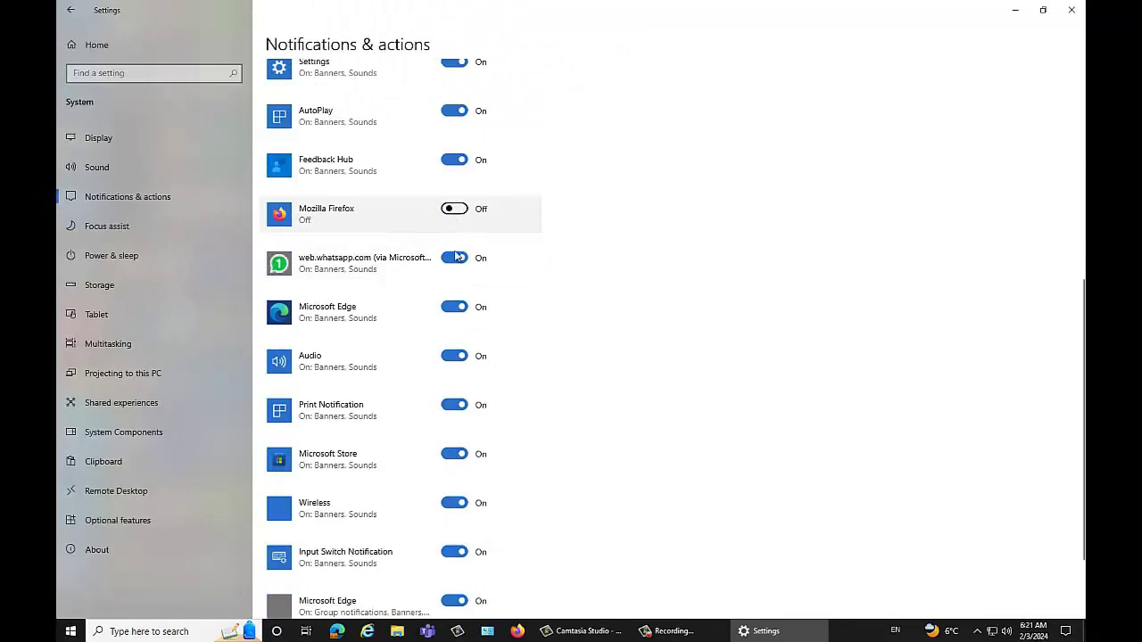
{"action": "left_click", "coordinate": [455, 309]}
{"action": "scroll", "coordinate": [515, 337], "scroll_direction": "down", "scroll_amount": 3}
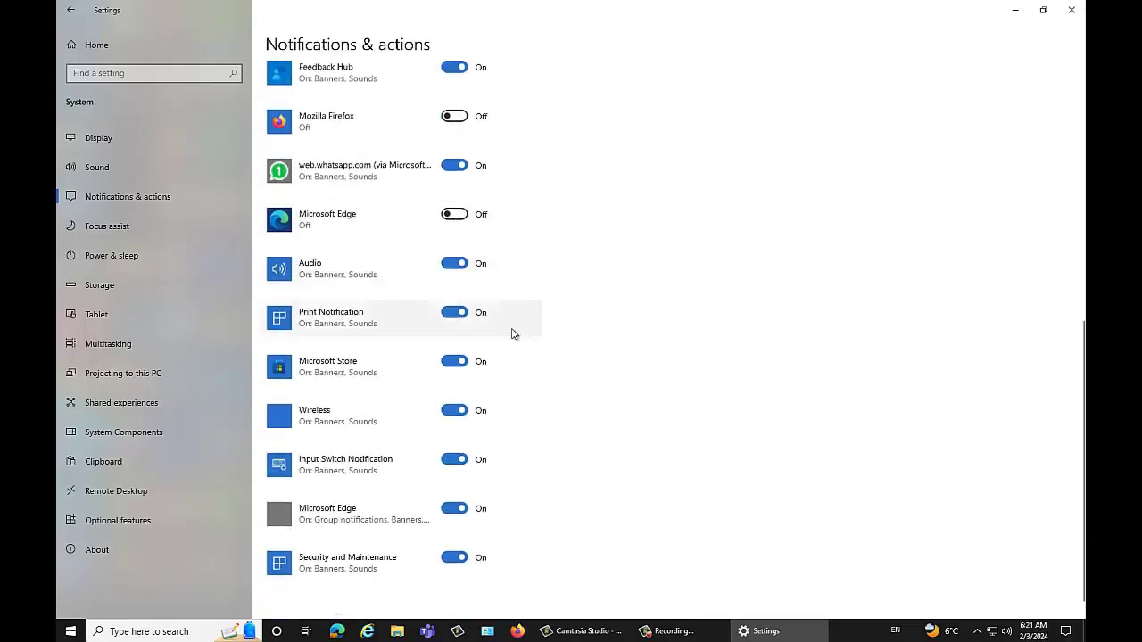
{"action": "scroll", "coordinate": [492, 341], "scroll_direction": "up", "scroll_amount": 10}
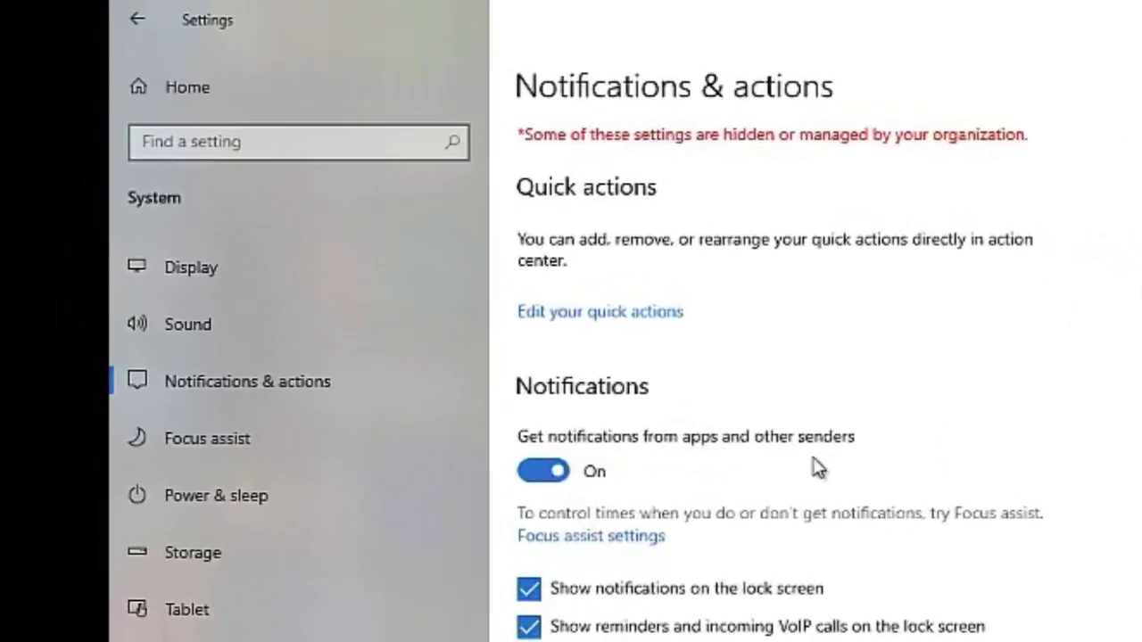
{"action": "left_click", "coordinate": [544, 471]}
{"action": "scroll", "coordinate": [727, 600], "scroll_direction": "down", "scroll_amount": 3}
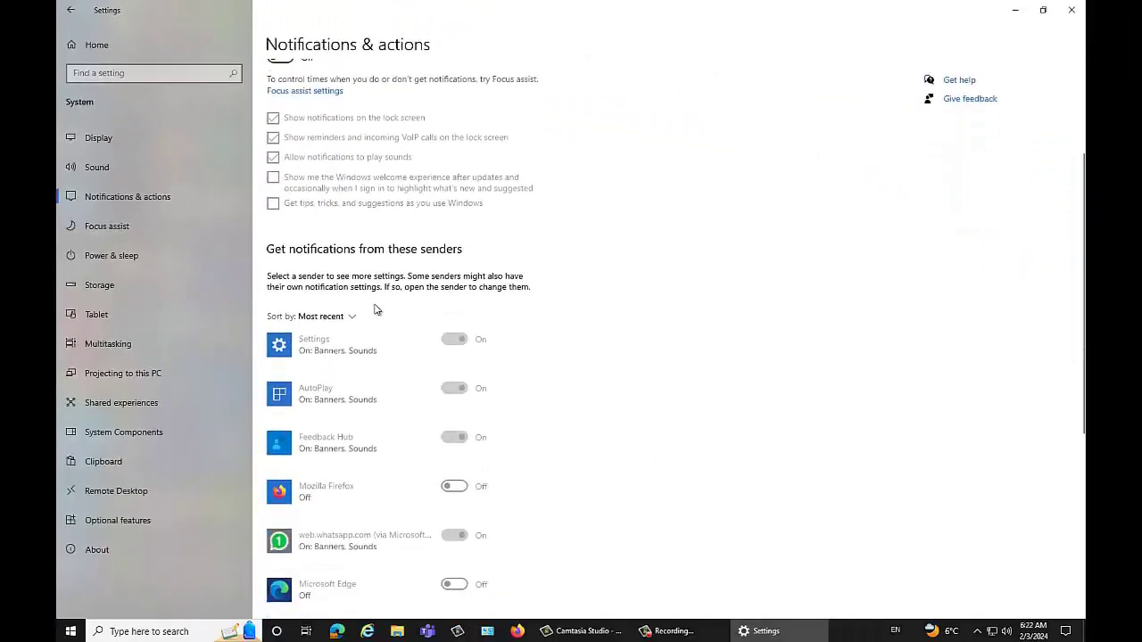
{"action": "scroll", "coordinate": [419, 313], "scroll_direction": "down", "scroll_amount": 5}
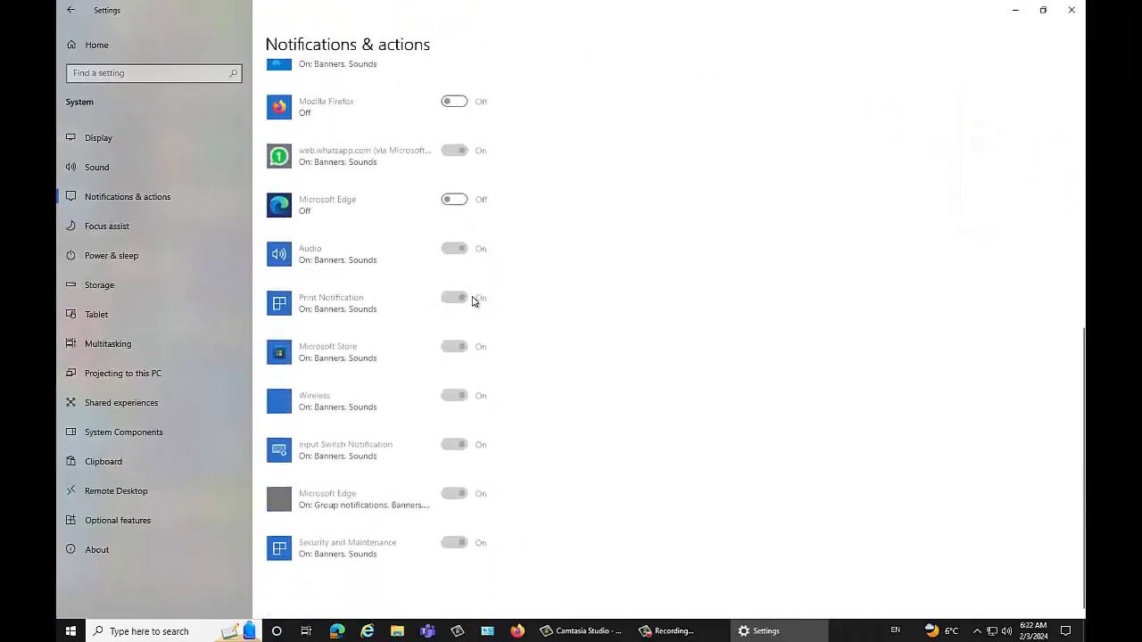
{"action": "scroll", "coordinate": [473, 296], "scroll_direction": "up", "scroll_amount": 7}
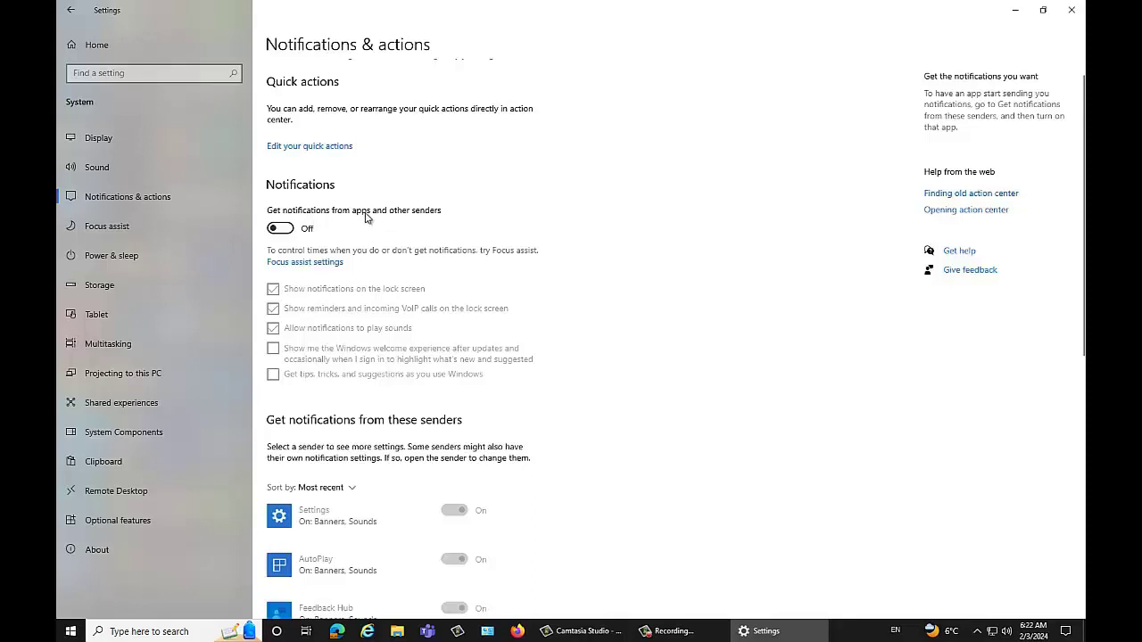
{"action": "left_click", "coordinate": [288, 230]}
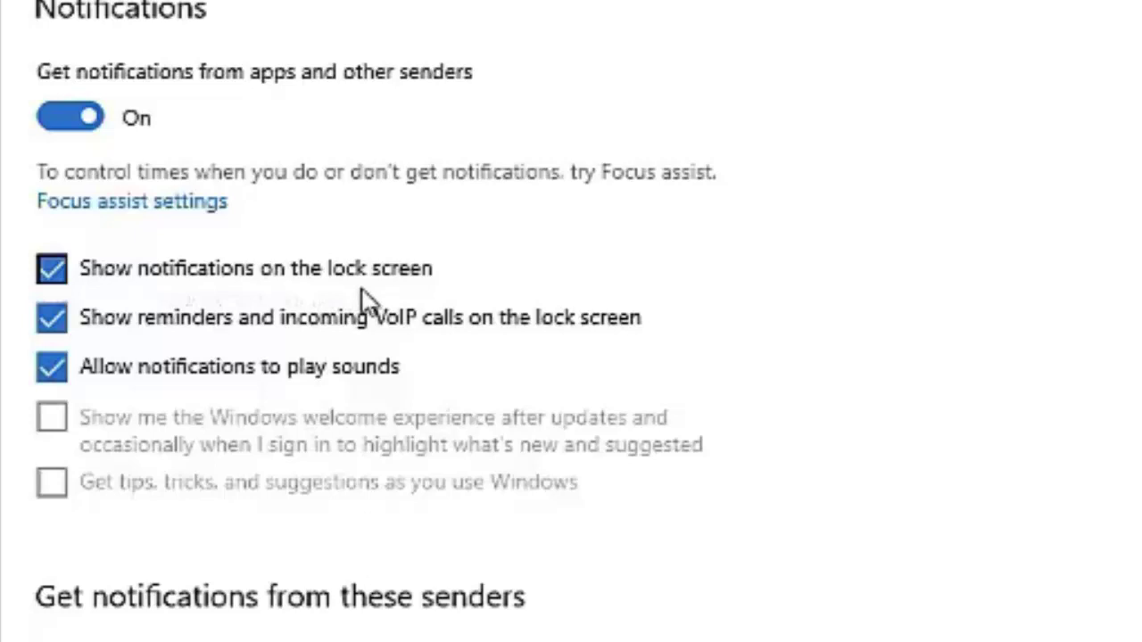
{"action": "left_click", "coordinate": [55, 272]}
{"action": "left_click", "coordinate": [60, 275]}
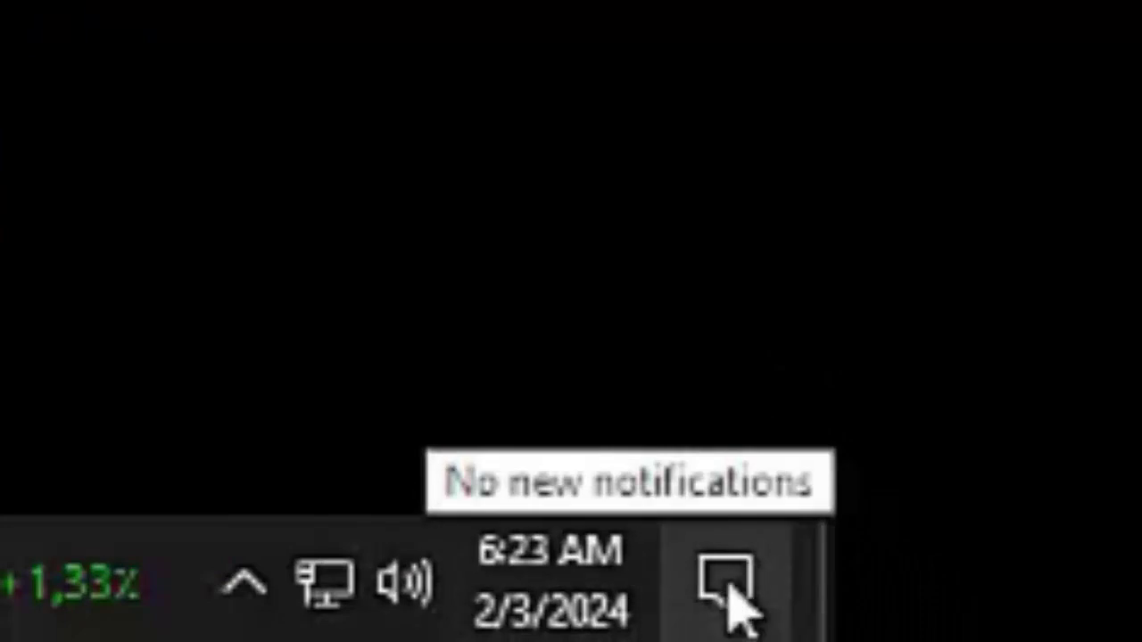
Step: Open Feedback Hub's notification settings from its notification in Action Center
{"action": "left_click", "coordinate": [740, 575]}
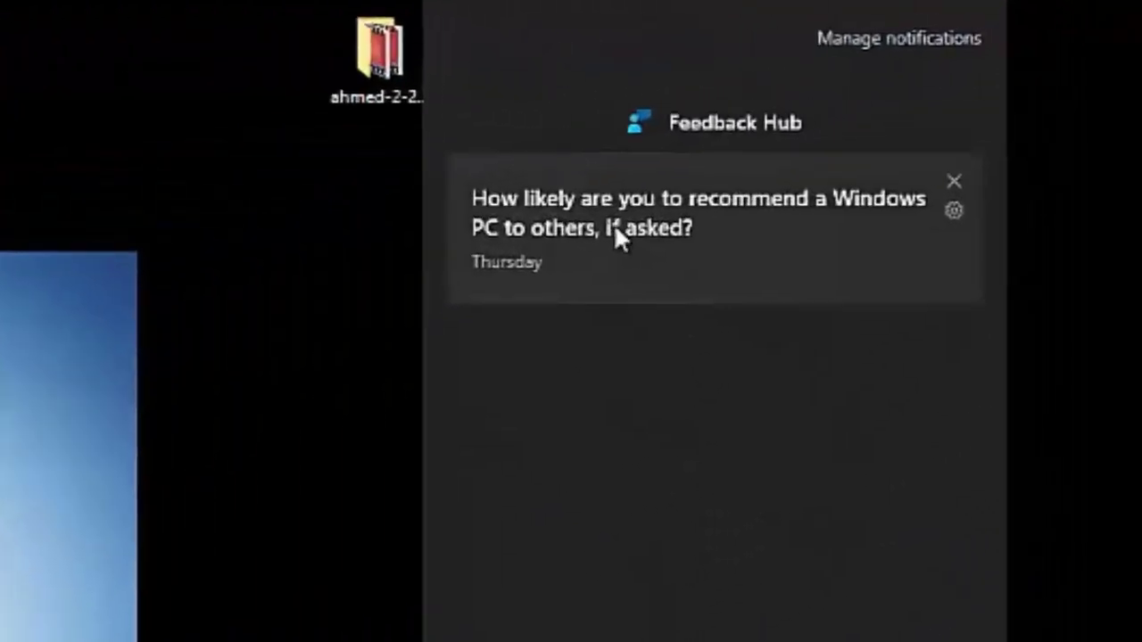
{"action": "right_click", "coordinate": [922, 94]}
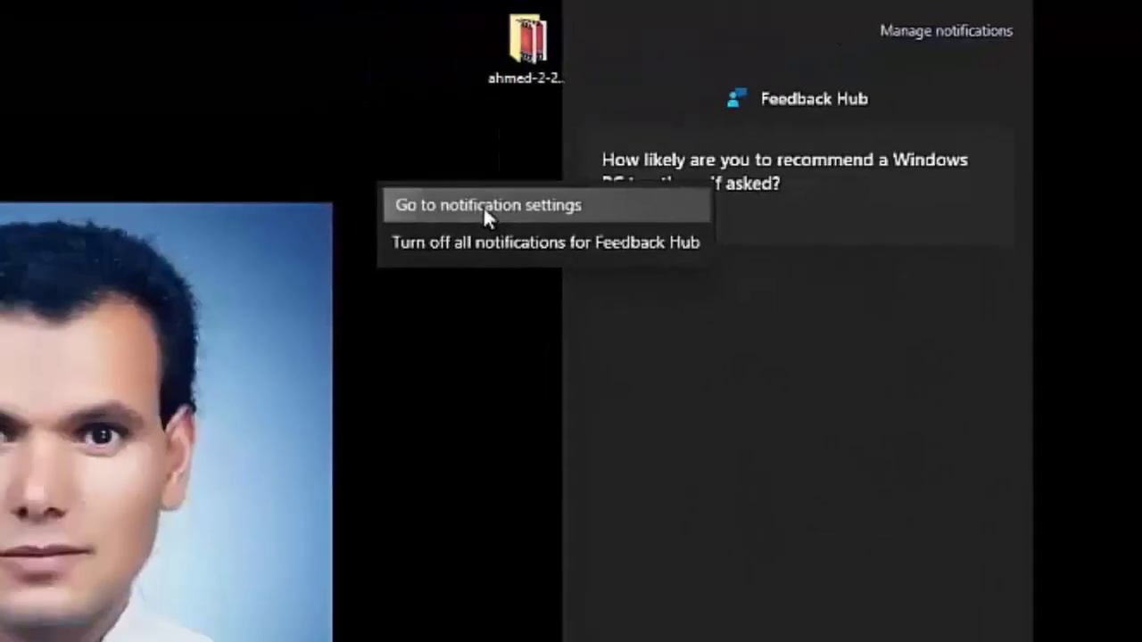
{"action": "left_click", "coordinate": [271, 273]}
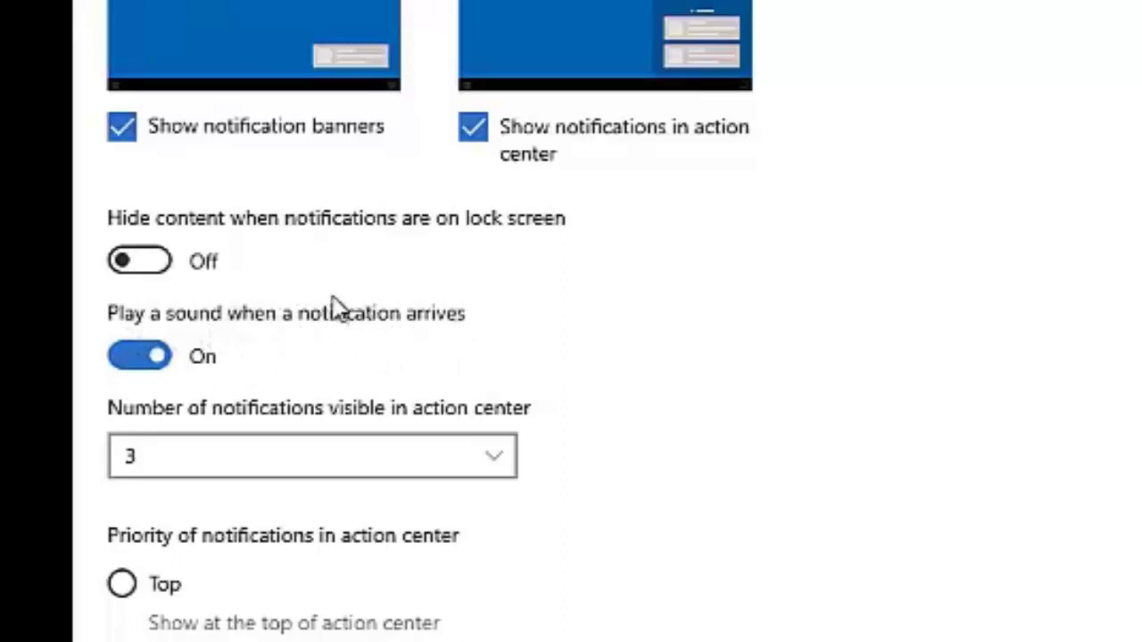
Step: Toggle Feedback Hub's notification sound and show 5 notifications in action center
{"action": "left_click", "coordinate": [145, 358]}
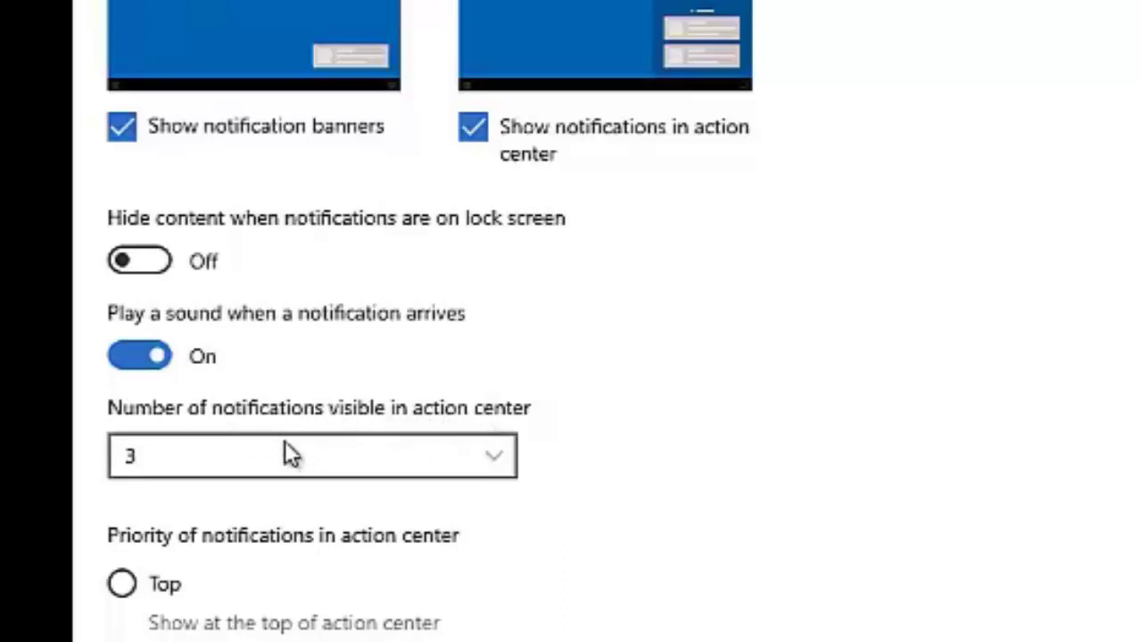
{"action": "left_click", "coordinate": [482, 457]}
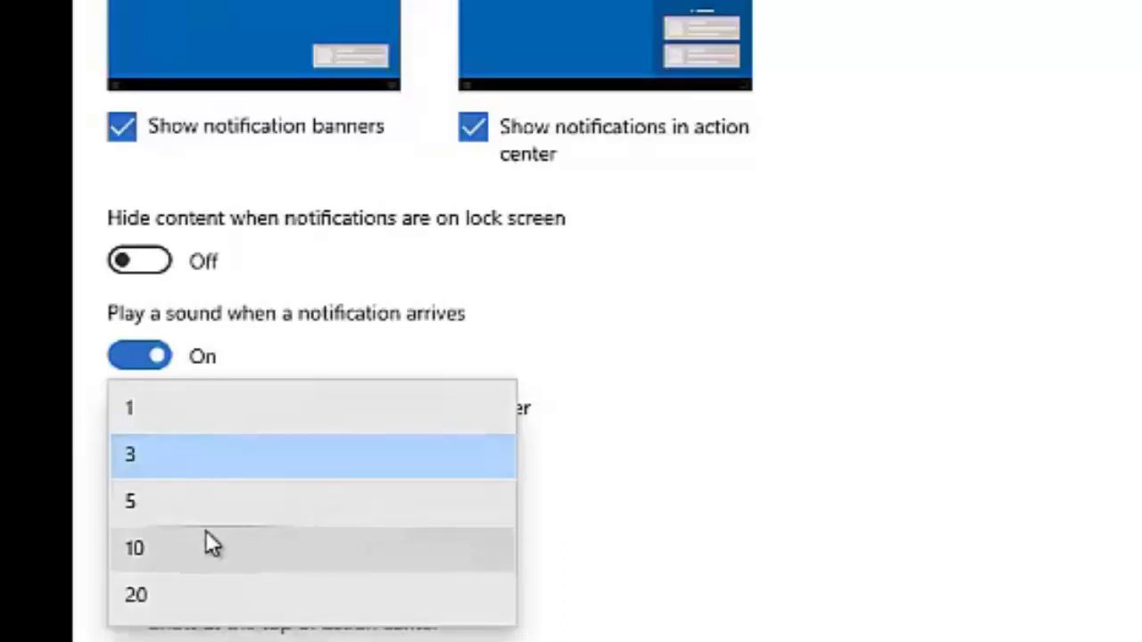
{"action": "left_click", "coordinate": [185, 503]}
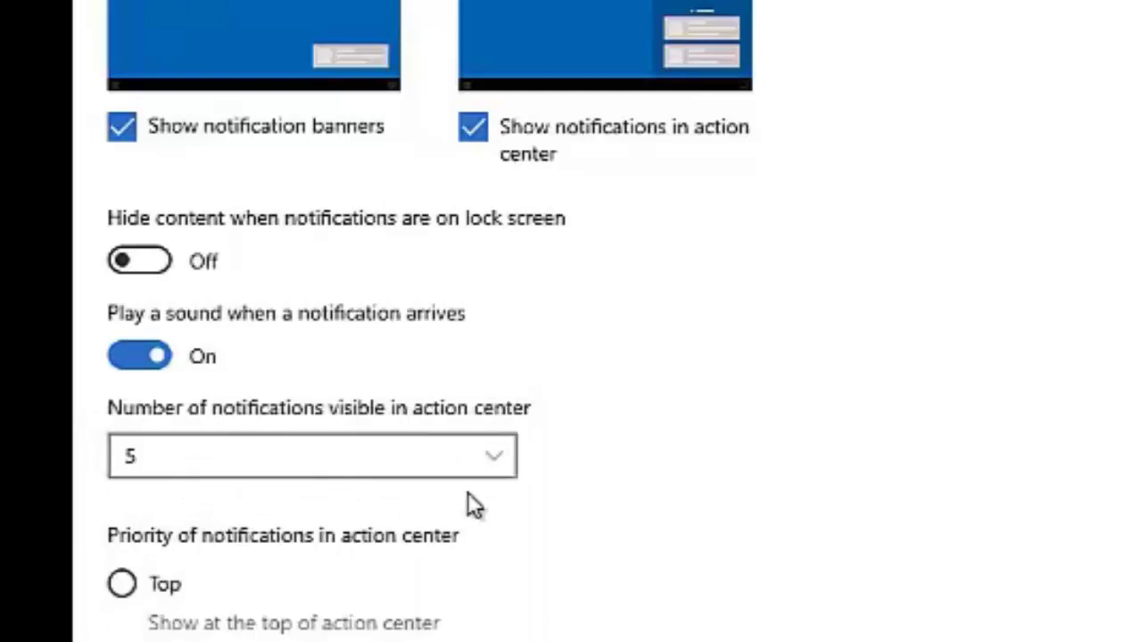
{"action": "left_click", "coordinate": [504, 459]}
{"action": "left_click", "coordinate": [504, 457]}
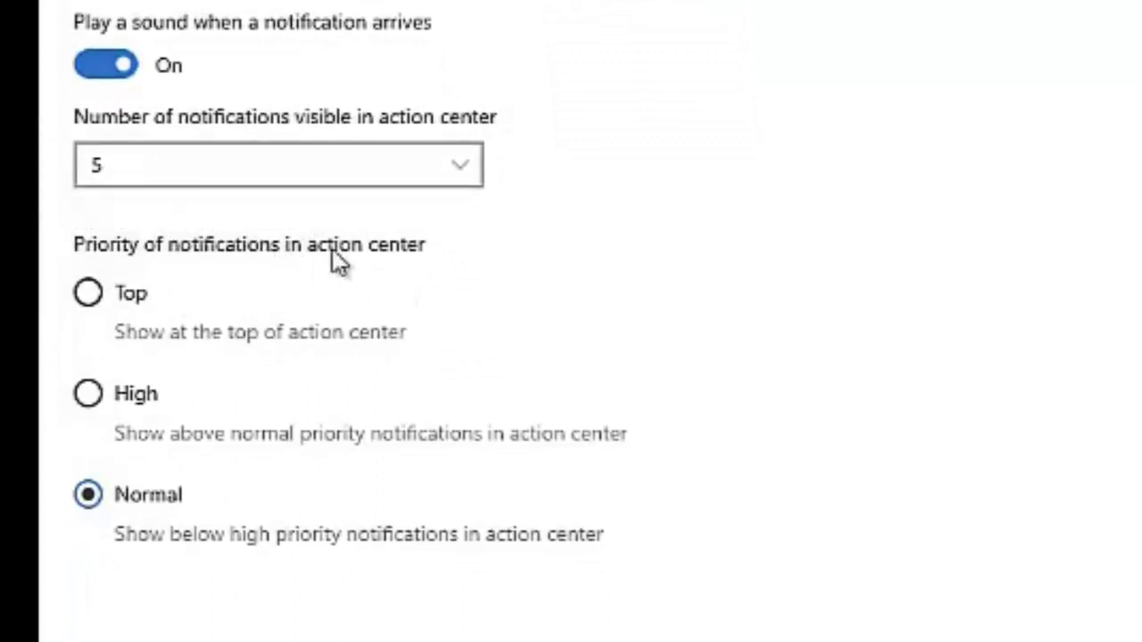
Step: Raise Feedback Hub's notification priority to High, then try Top priority again
{"action": "left_click", "coordinate": [87, 300]}
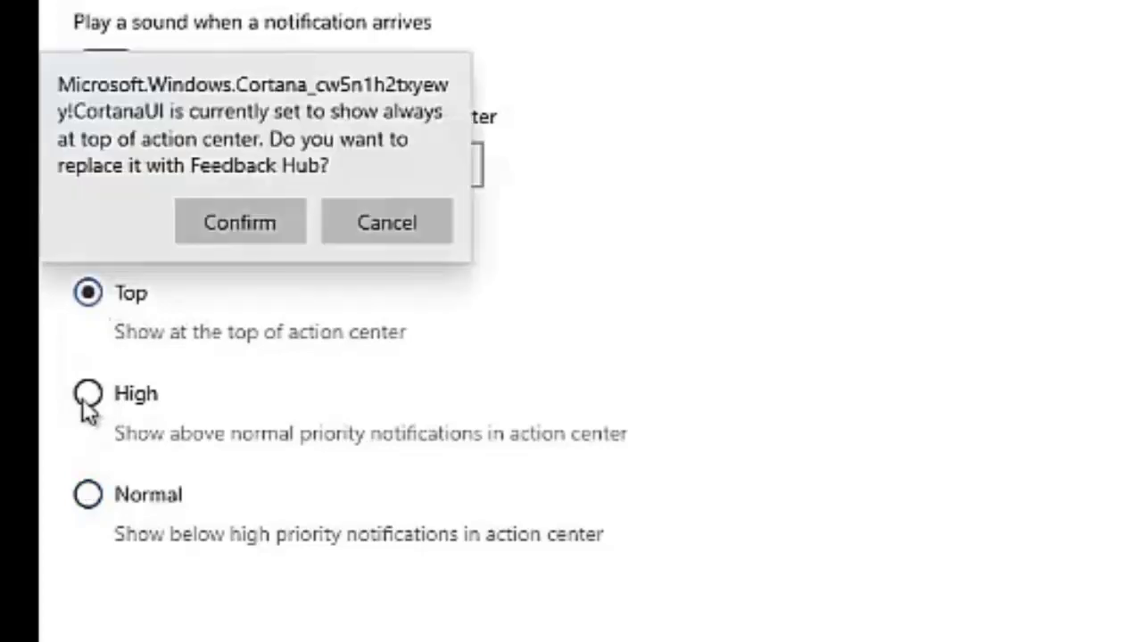
{"action": "left_click", "coordinate": [85, 396]}
{"action": "left_click", "coordinate": [87, 394]}
{"action": "left_click", "coordinate": [88, 292]}
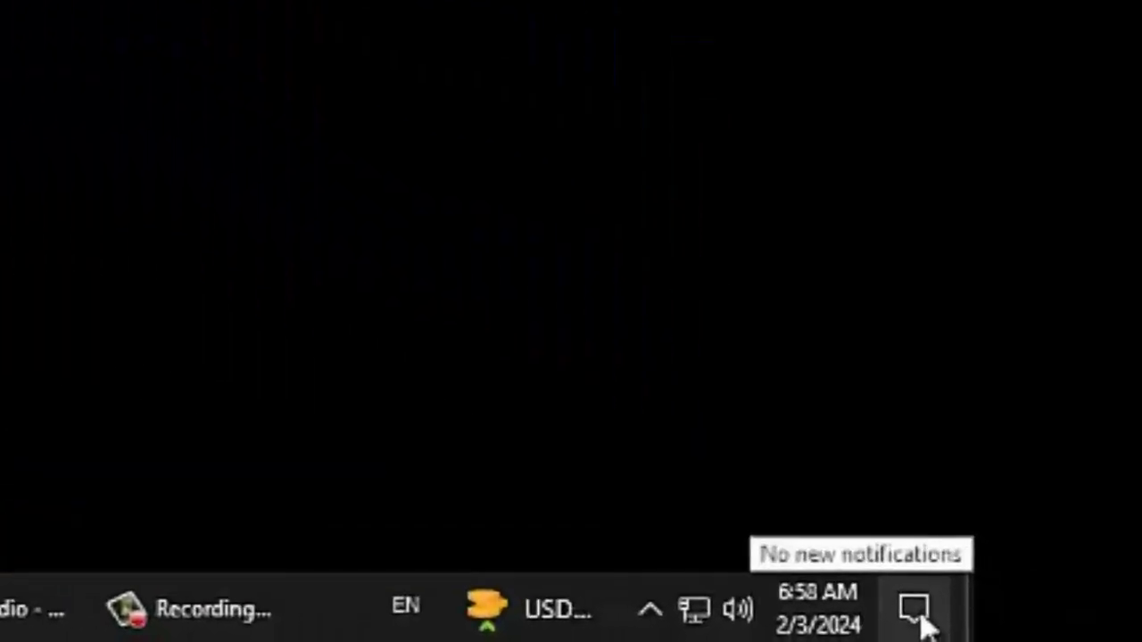
{"action": "right_click", "coordinate": [1068, 635]}
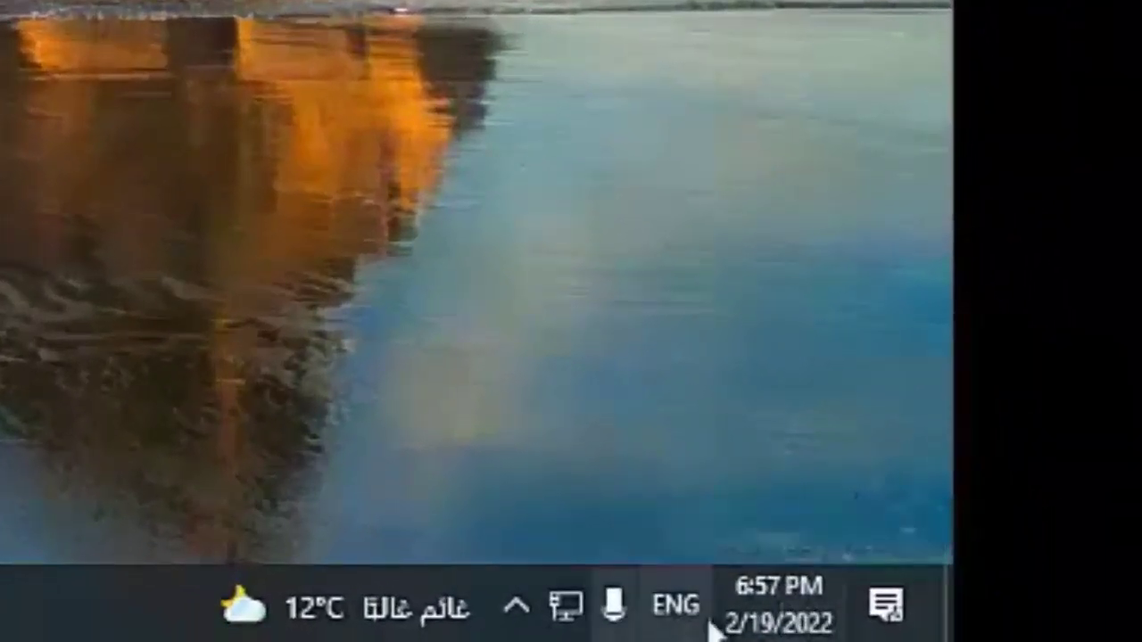
Step: Open the Change date and time dialog showing February 19, 2022, 6:59 PM from the taskbar clock
{"action": "right_click", "coordinate": [797, 615]}
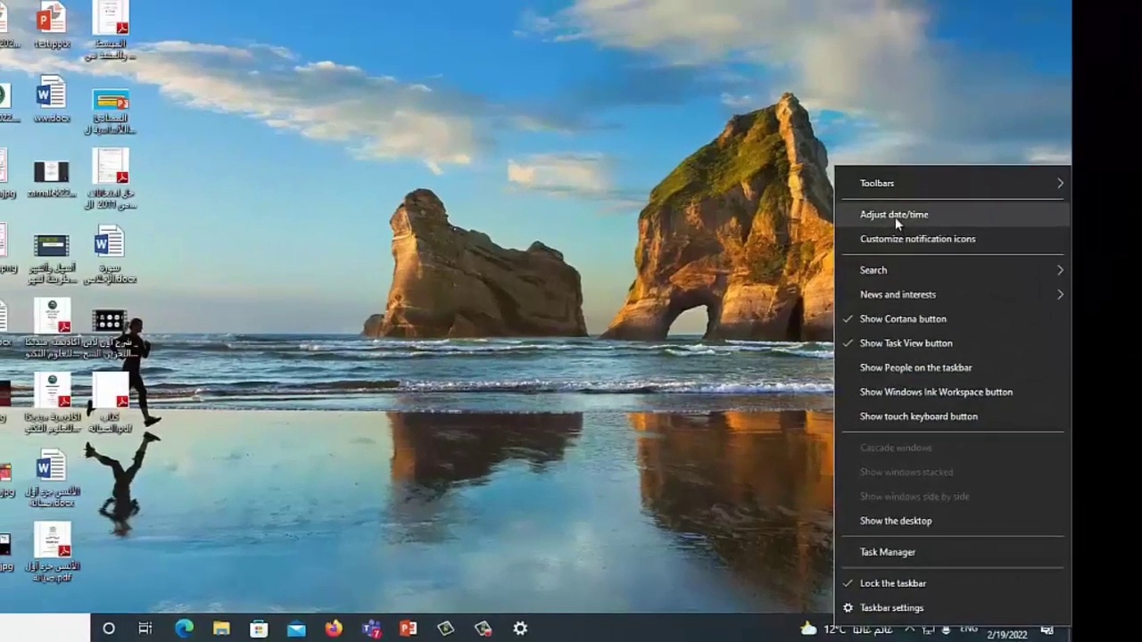
{"action": "left_click", "coordinate": [853, 145]}
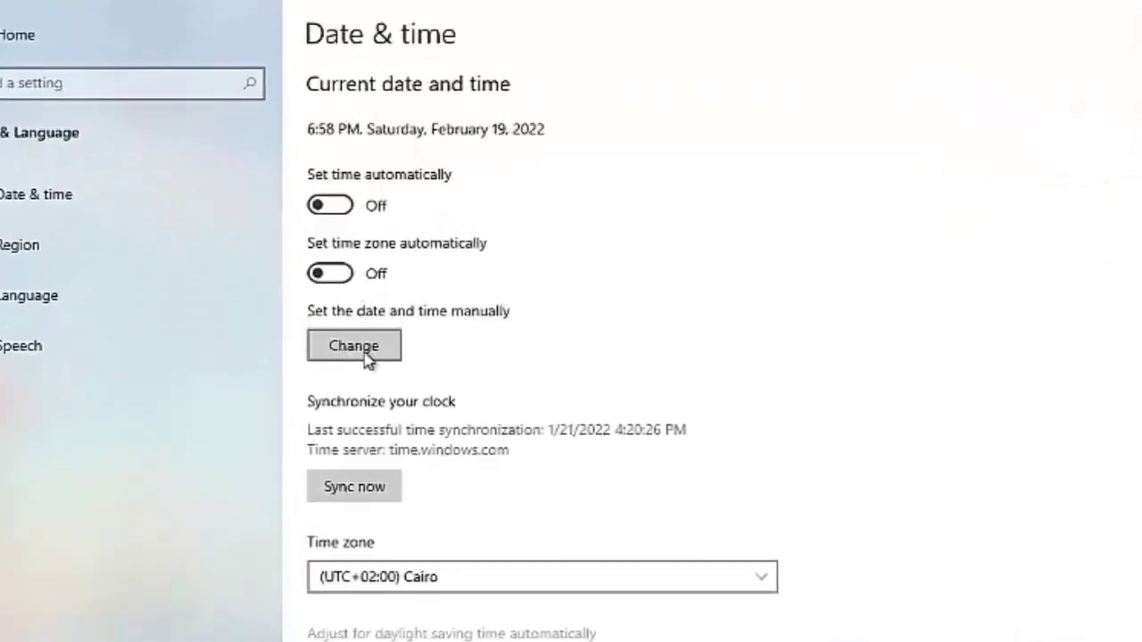
{"action": "left_click", "coordinate": [349, 355]}
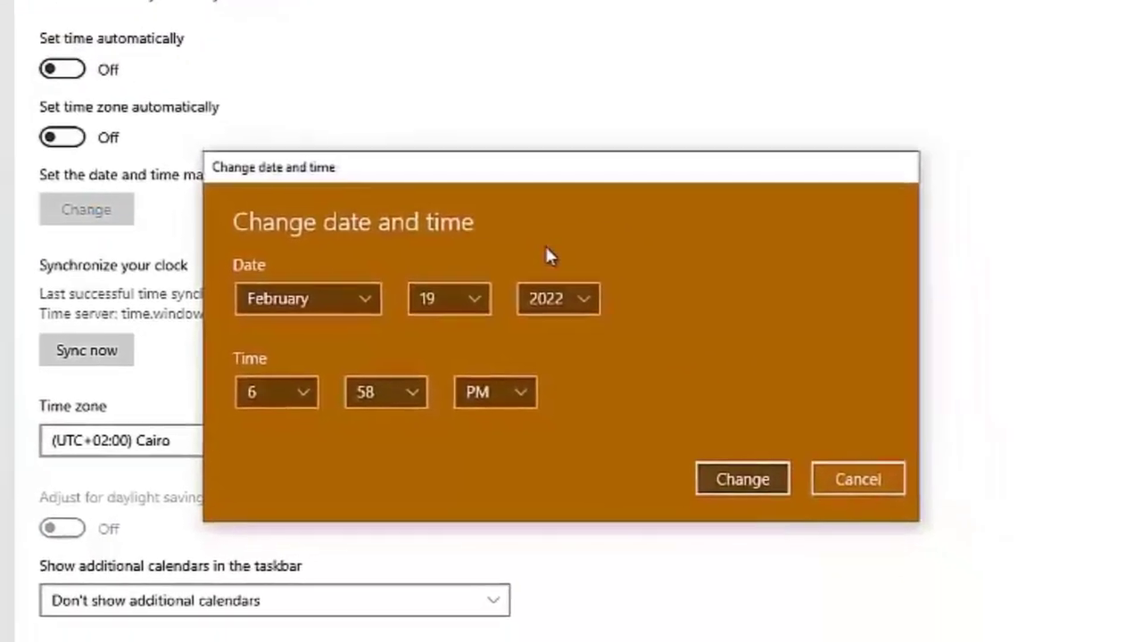
{"action": "left_click", "coordinate": [849, 482]}
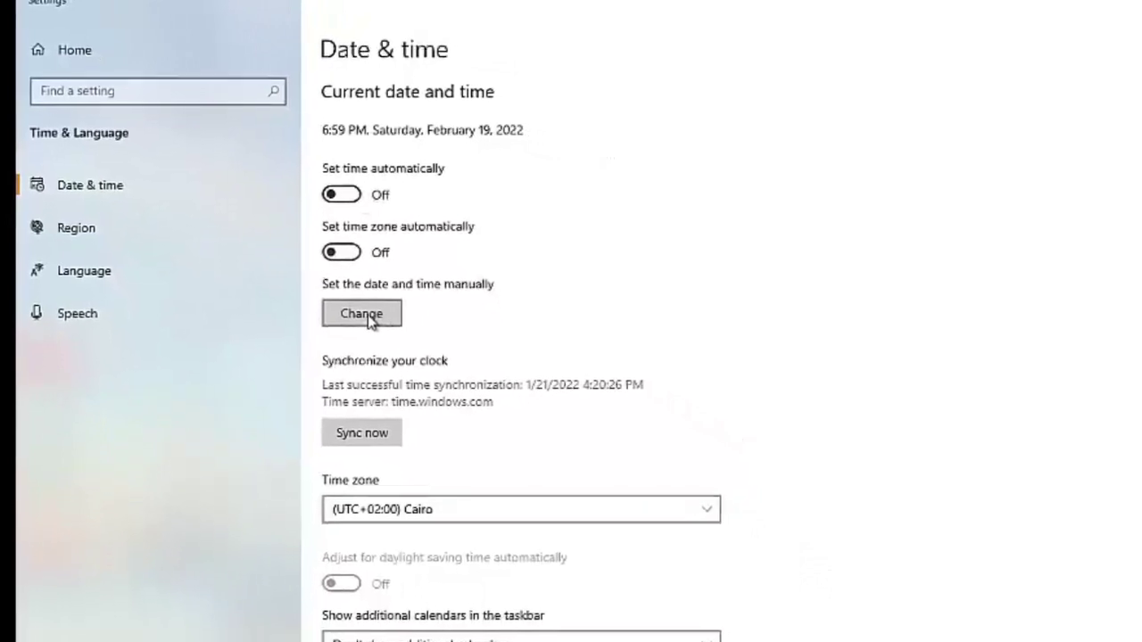
{"action": "left_click", "coordinate": [369, 319]}
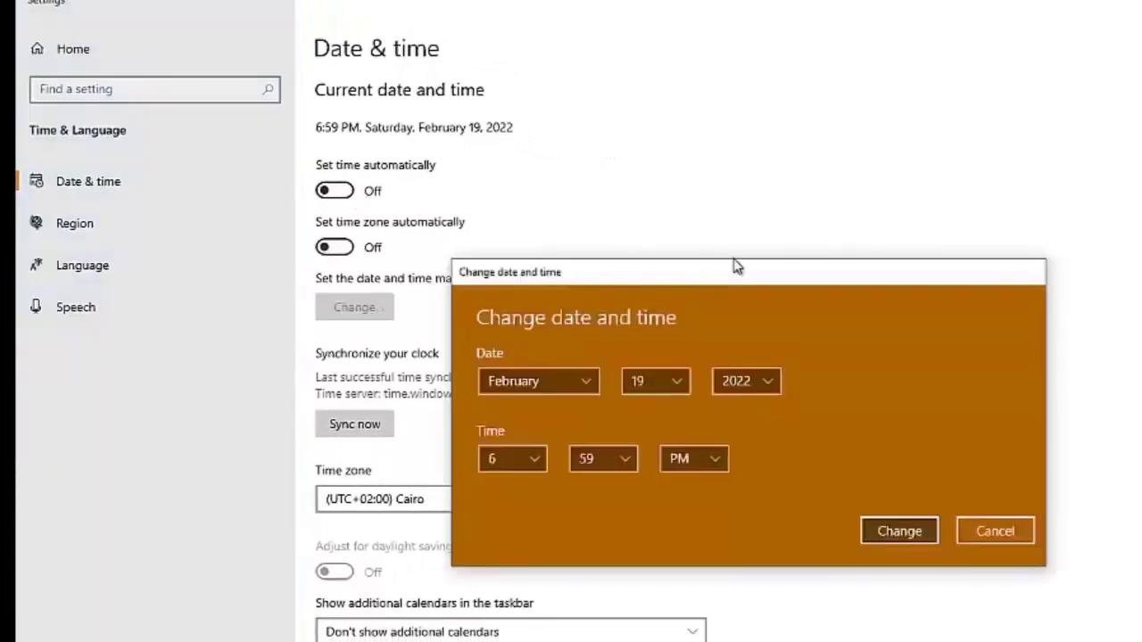